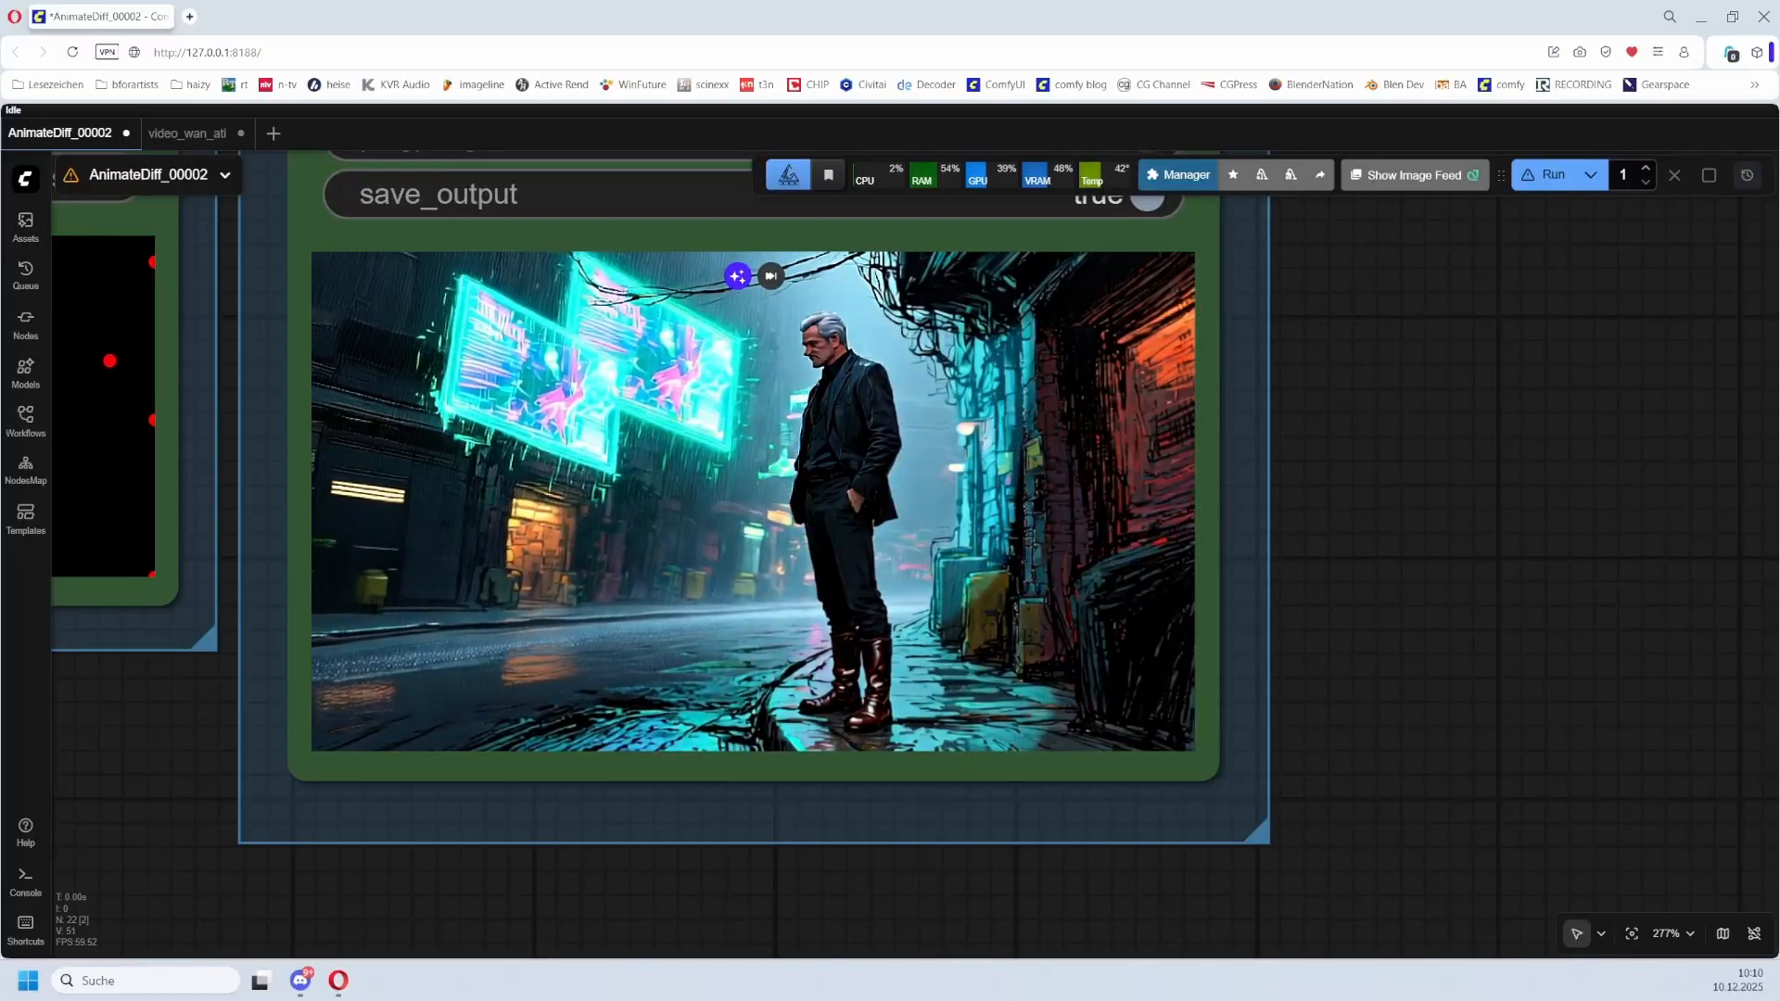
- Examine the generated street video in the Video result group alongside the neighbouring path preview
{"action": "scroll", "coordinate": [418, 452], "scroll_direction": "down", "scroll_amount": 2}
{"action": "scroll", "coordinate": [417, 452], "scroll_direction": "down", "scroll_amount": 10}
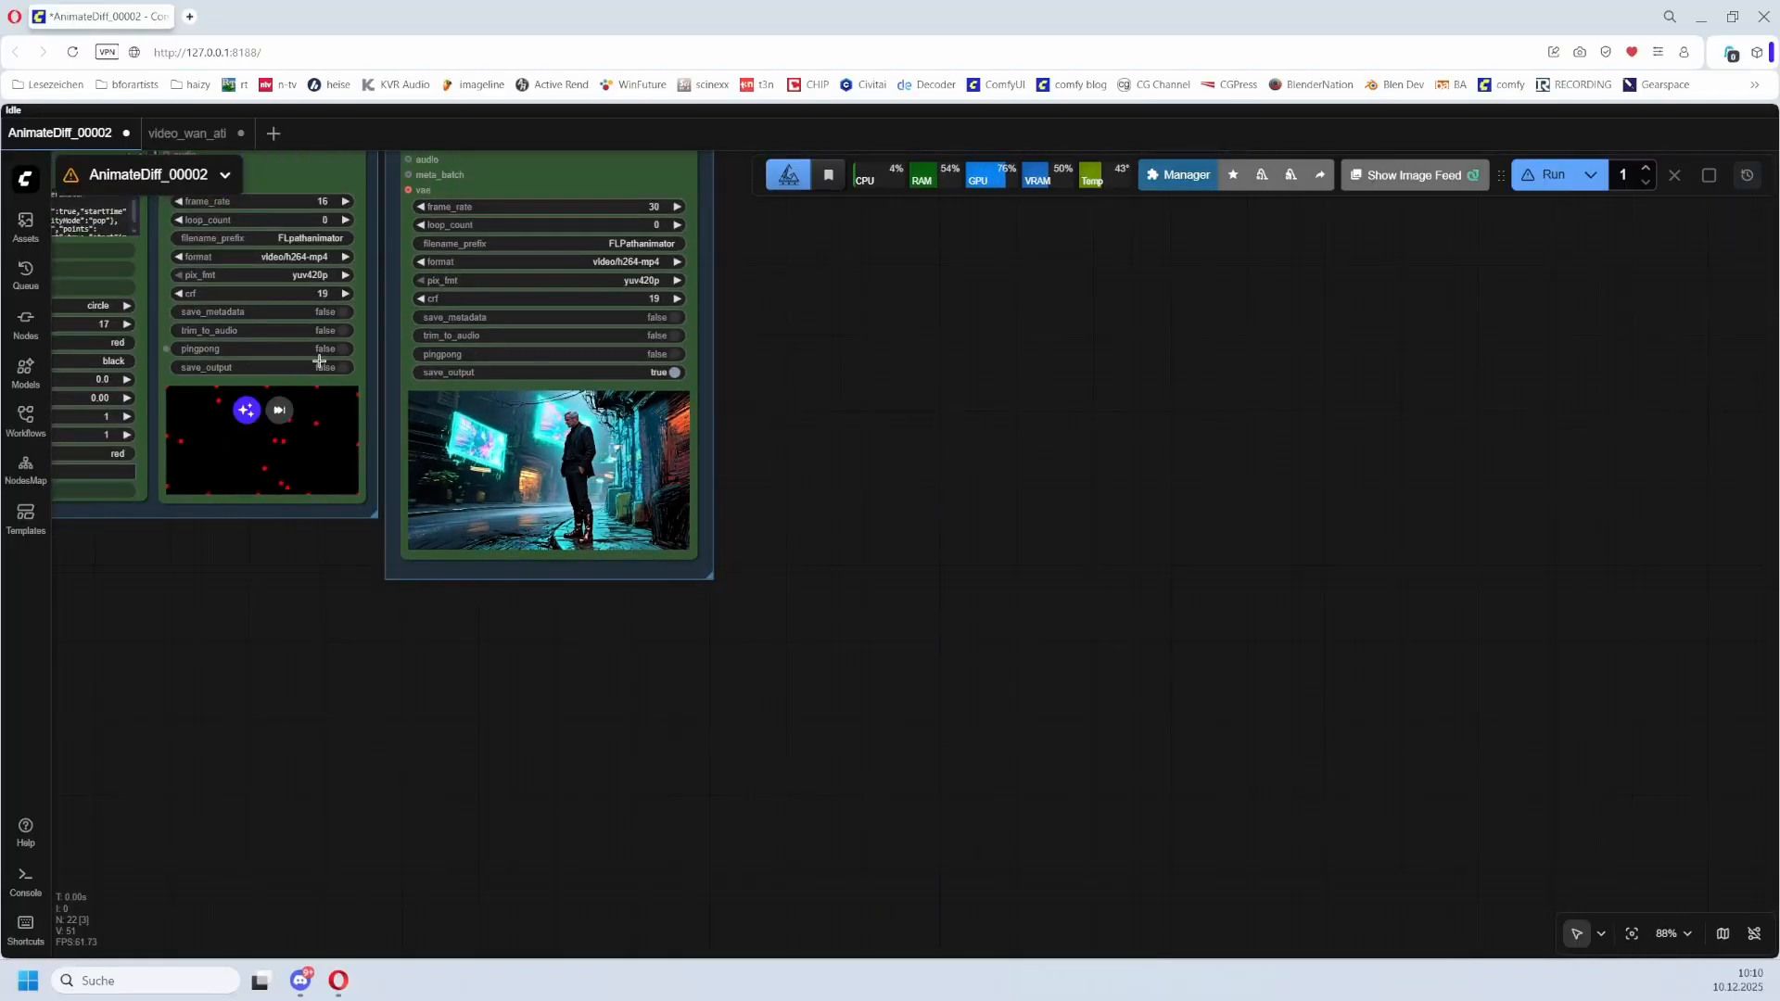
{"action": "scroll", "coordinate": [363, 524], "scroll_direction": "up", "scroll_amount": 6}
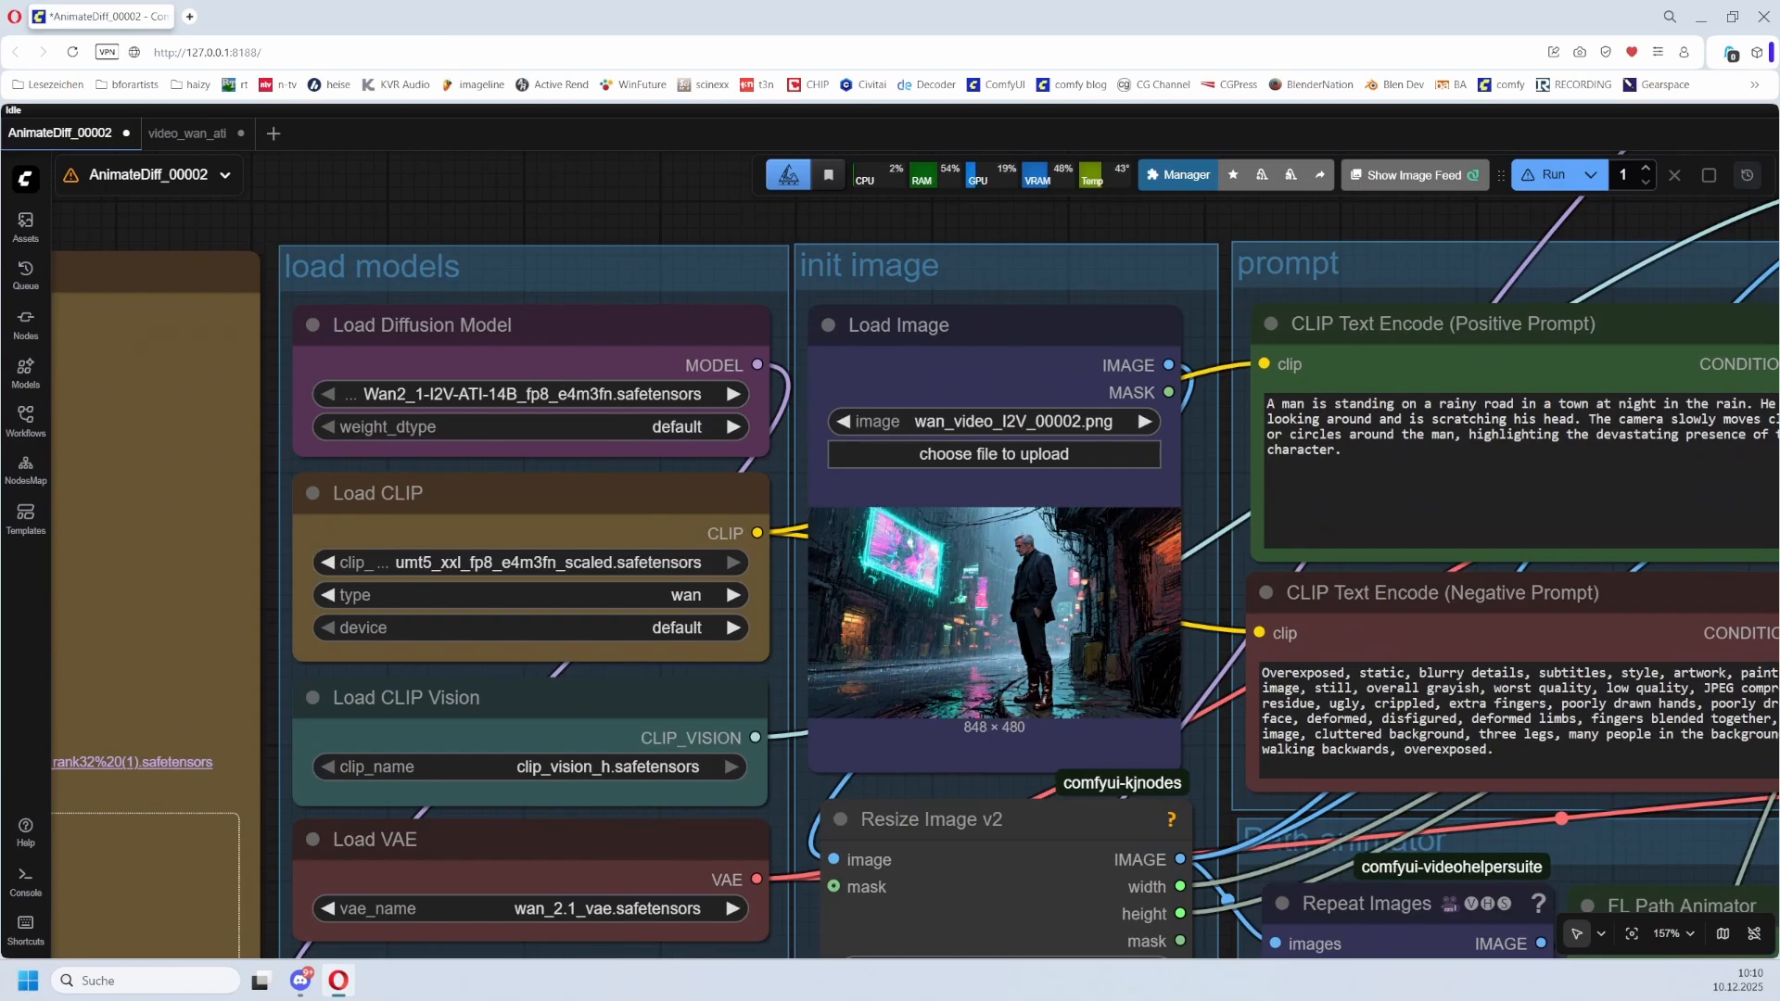
- Switch to the video_wan_ati workflow and examine its Trajectory JSON node and the note on creating trajectories
{"action": "mouse_move", "coordinate": [193, 141]}
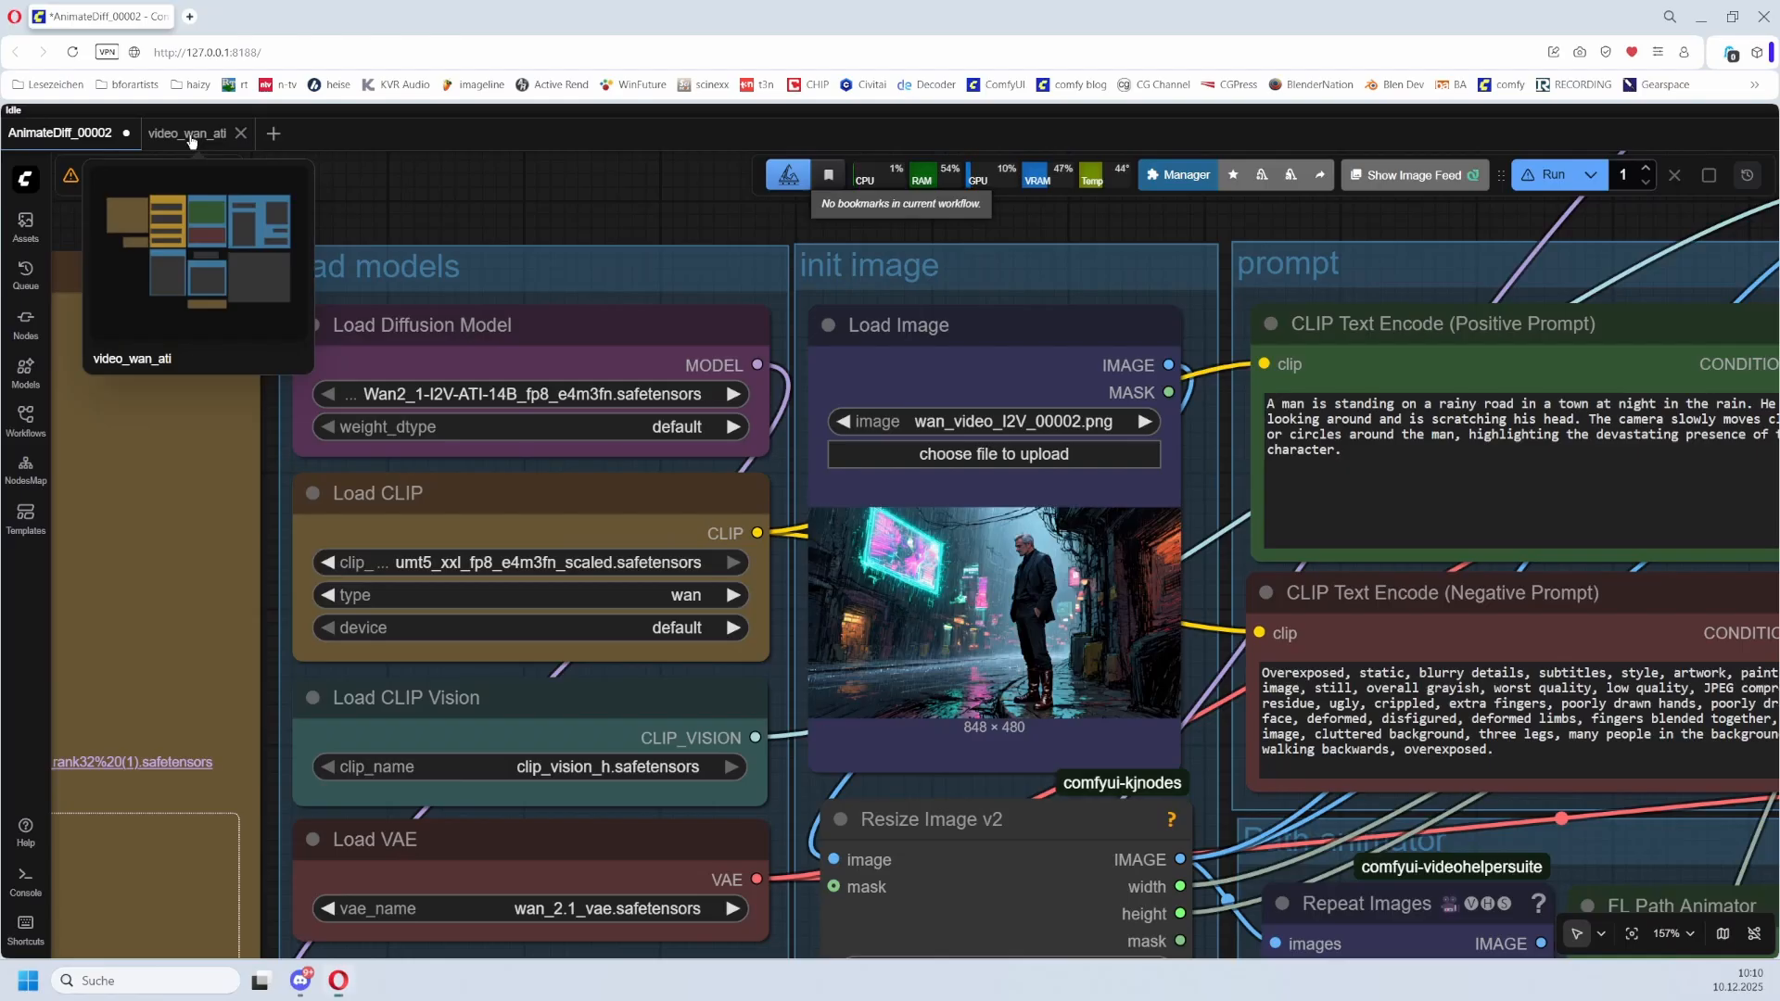
{"action": "left_click", "coordinate": [193, 134]}
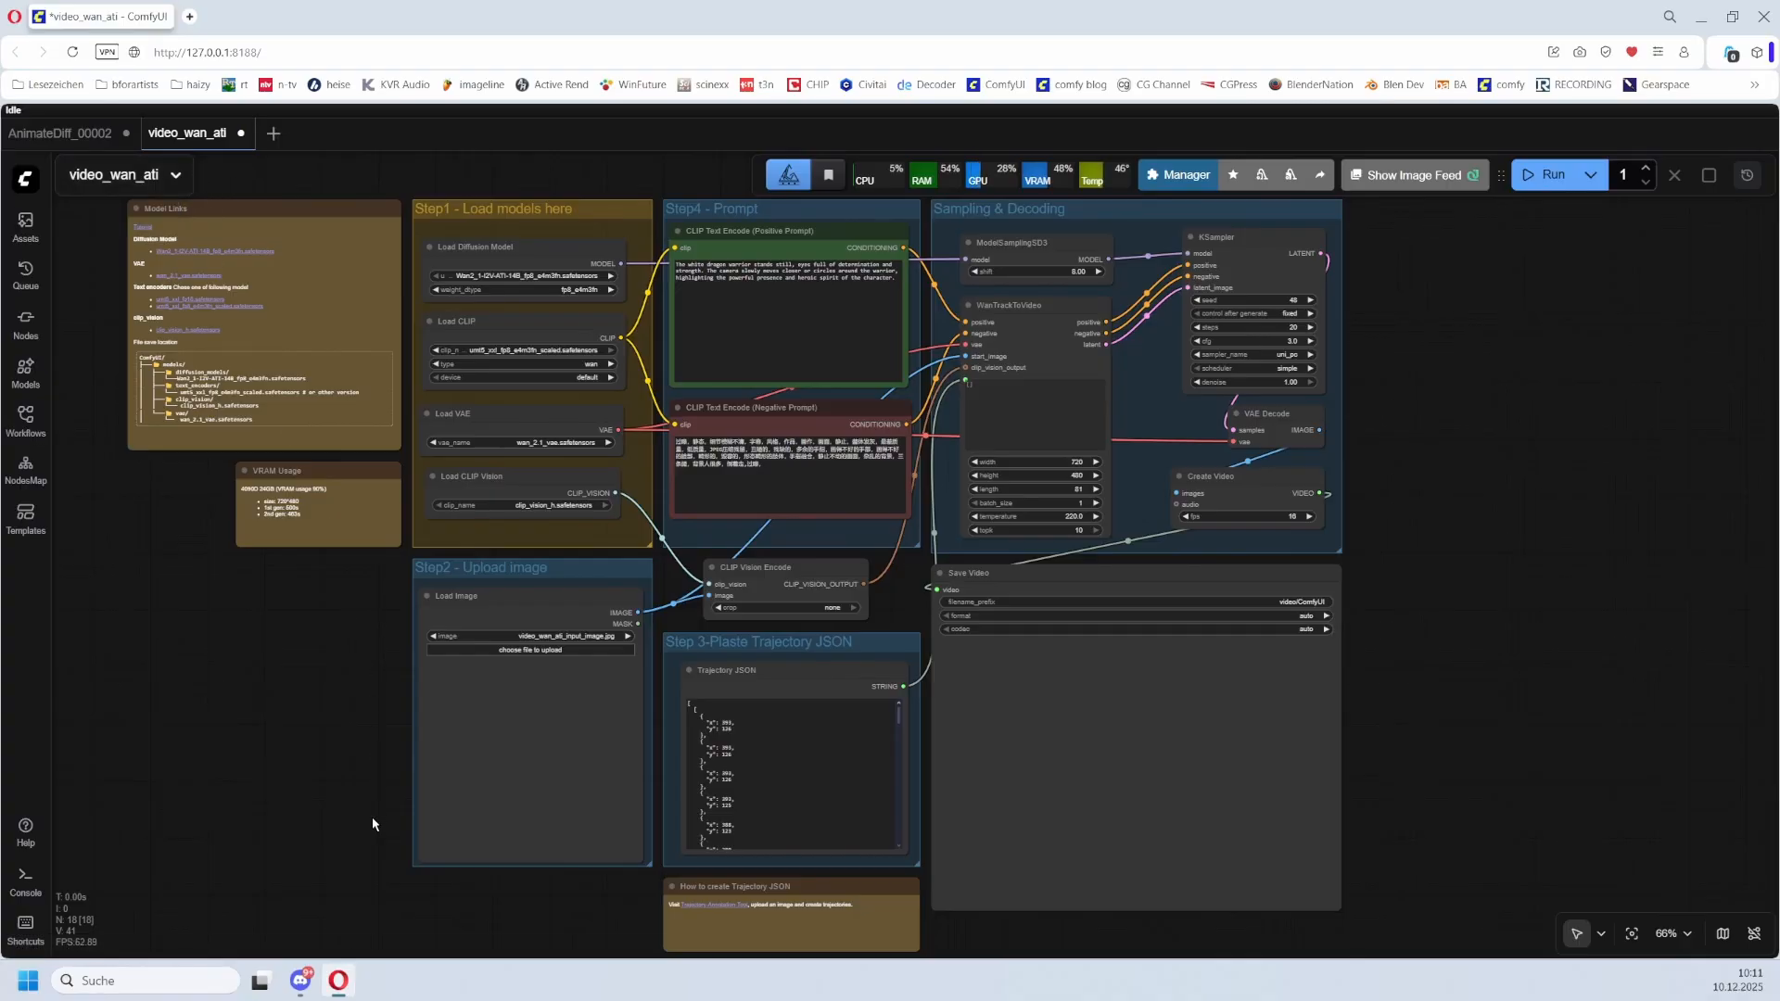
{"action": "left_click_drag", "start_coordinate": [373, 824], "coordinate": [278, 440]}
{"action": "scroll", "coordinate": [886, 712], "scroll_direction": "up", "scroll_amount": 9}
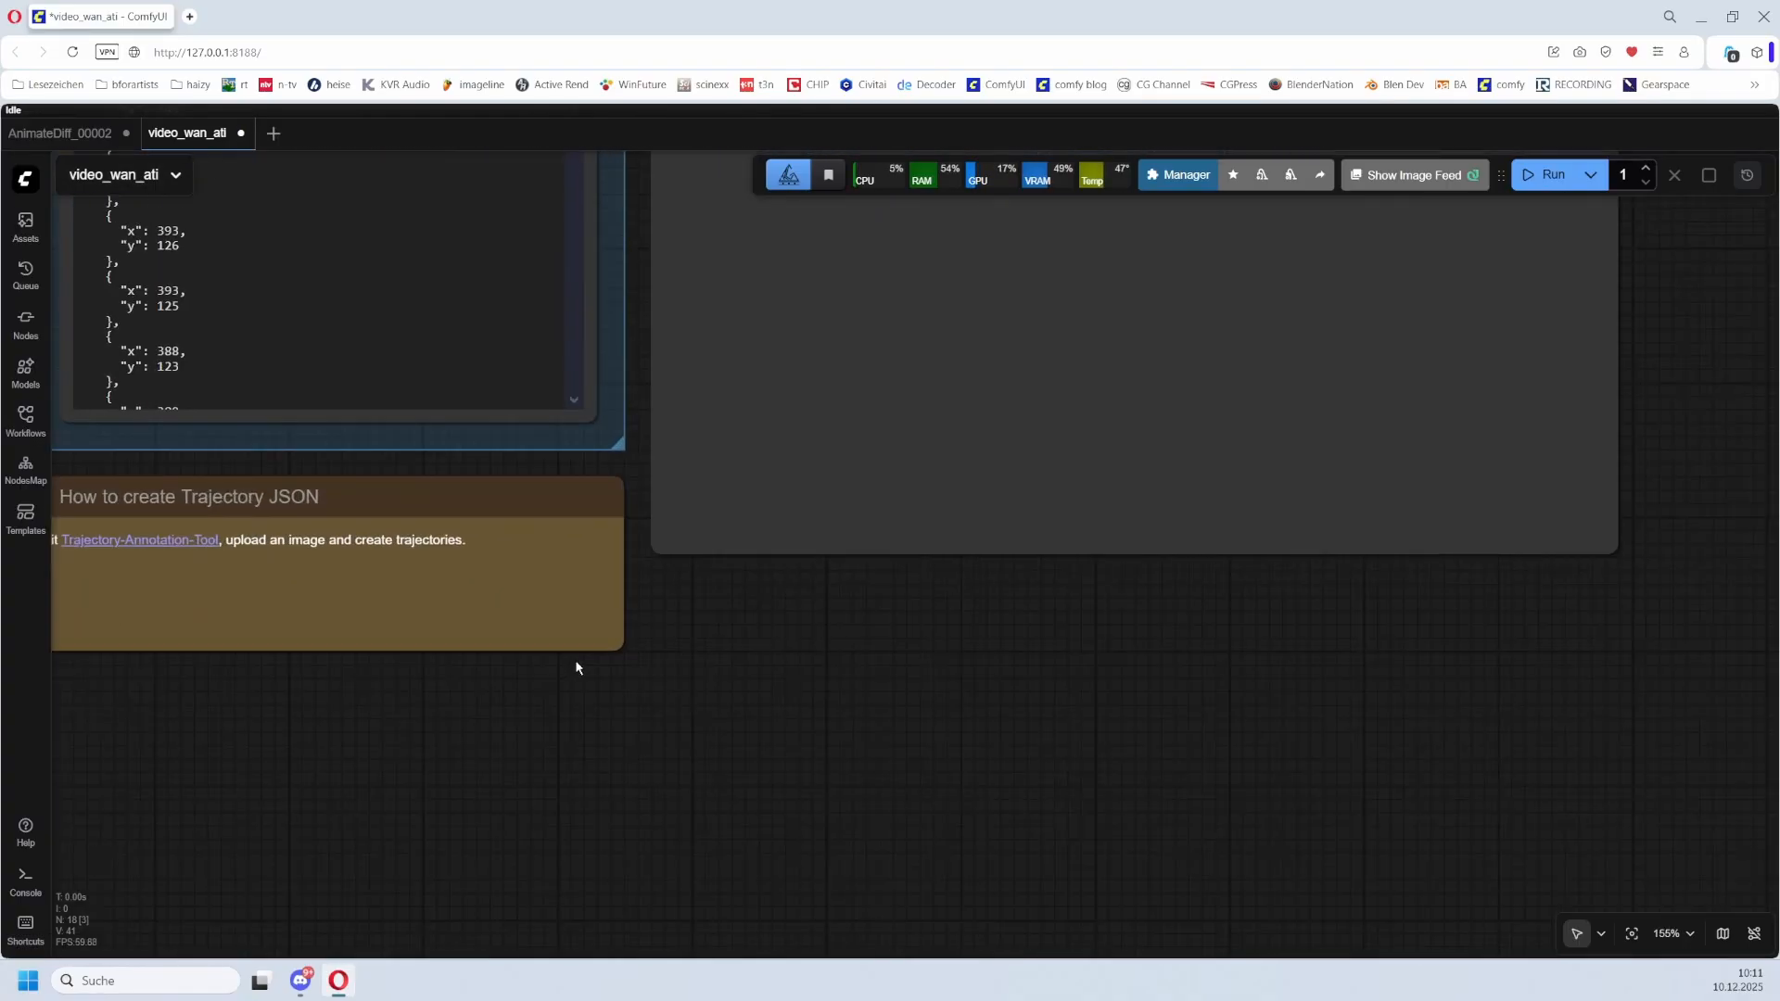
{"action": "left_click_drag", "start_coordinate": [575, 665], "coordinate": [955, 820]}
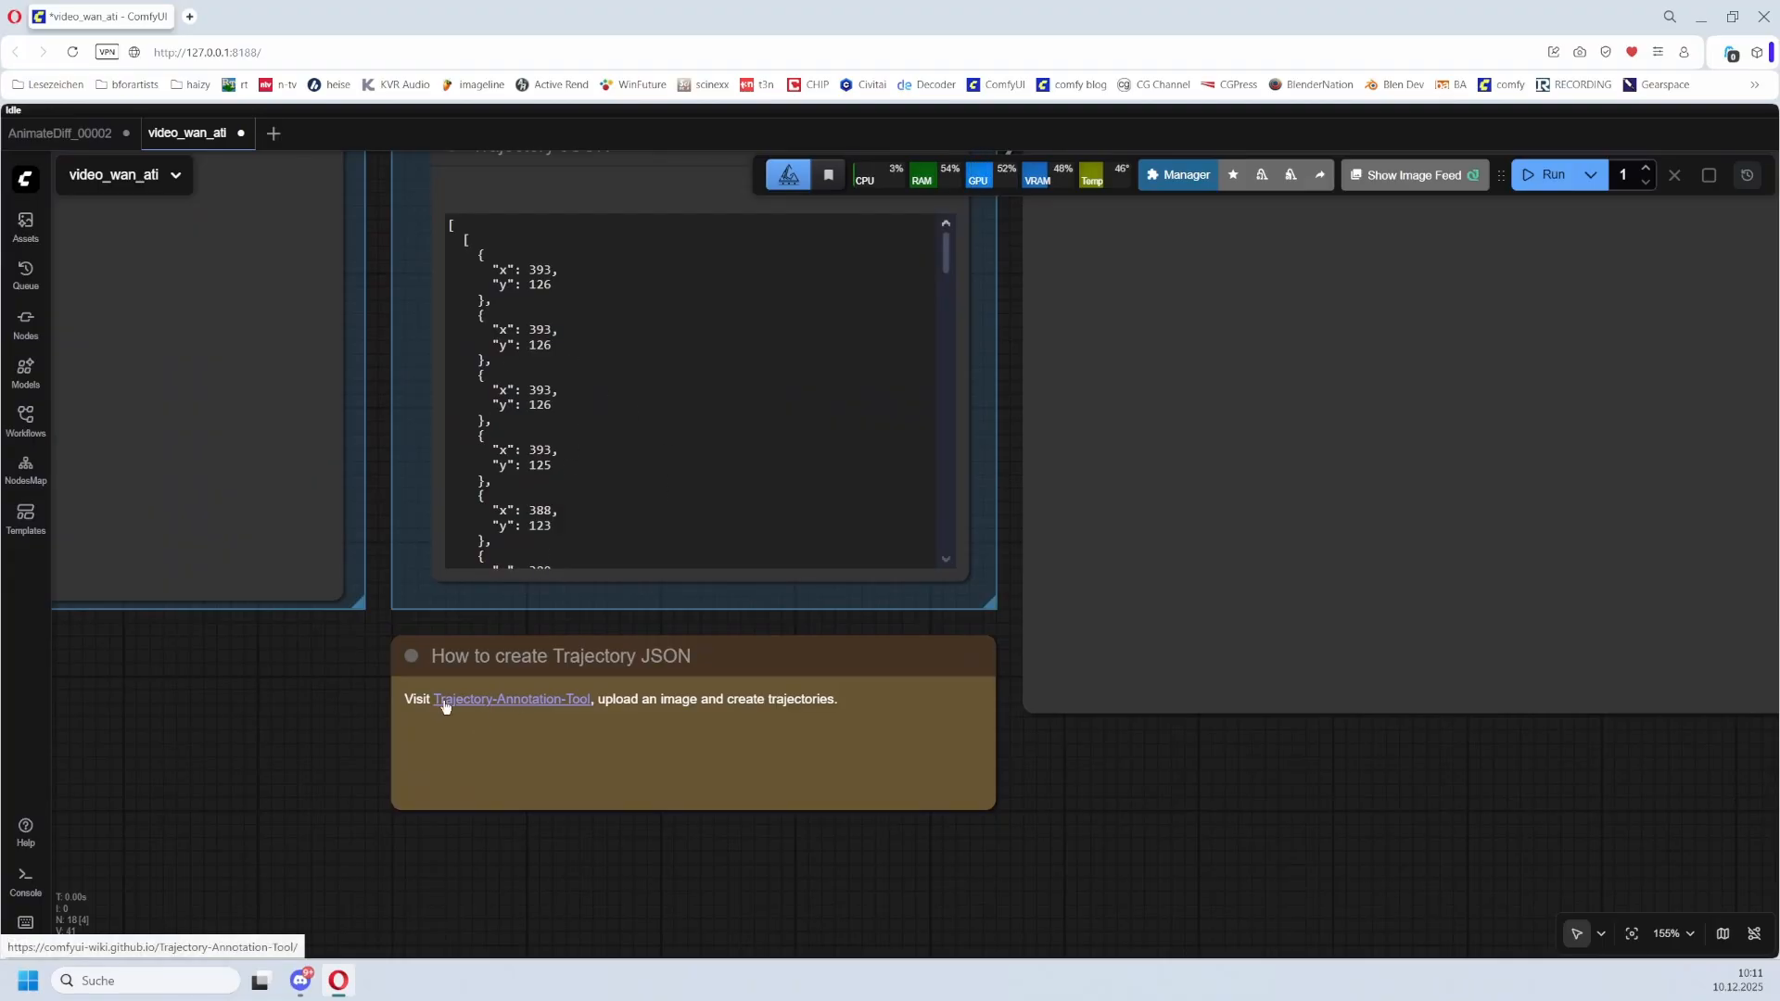
{"action": "scroll", "coordinate": [278, 612], "scroll_direction": "down", "scroll_amount": 5}
{"action": "left_click_drag", "start_coordinate": [286, 615], "coordinate": [618, 330]}
- Return to the AnimateDiff_00002 workflow and examine the FL Path Animator node and the overall node layout
{"action": "left_click", "coordinate": [63, 136]}
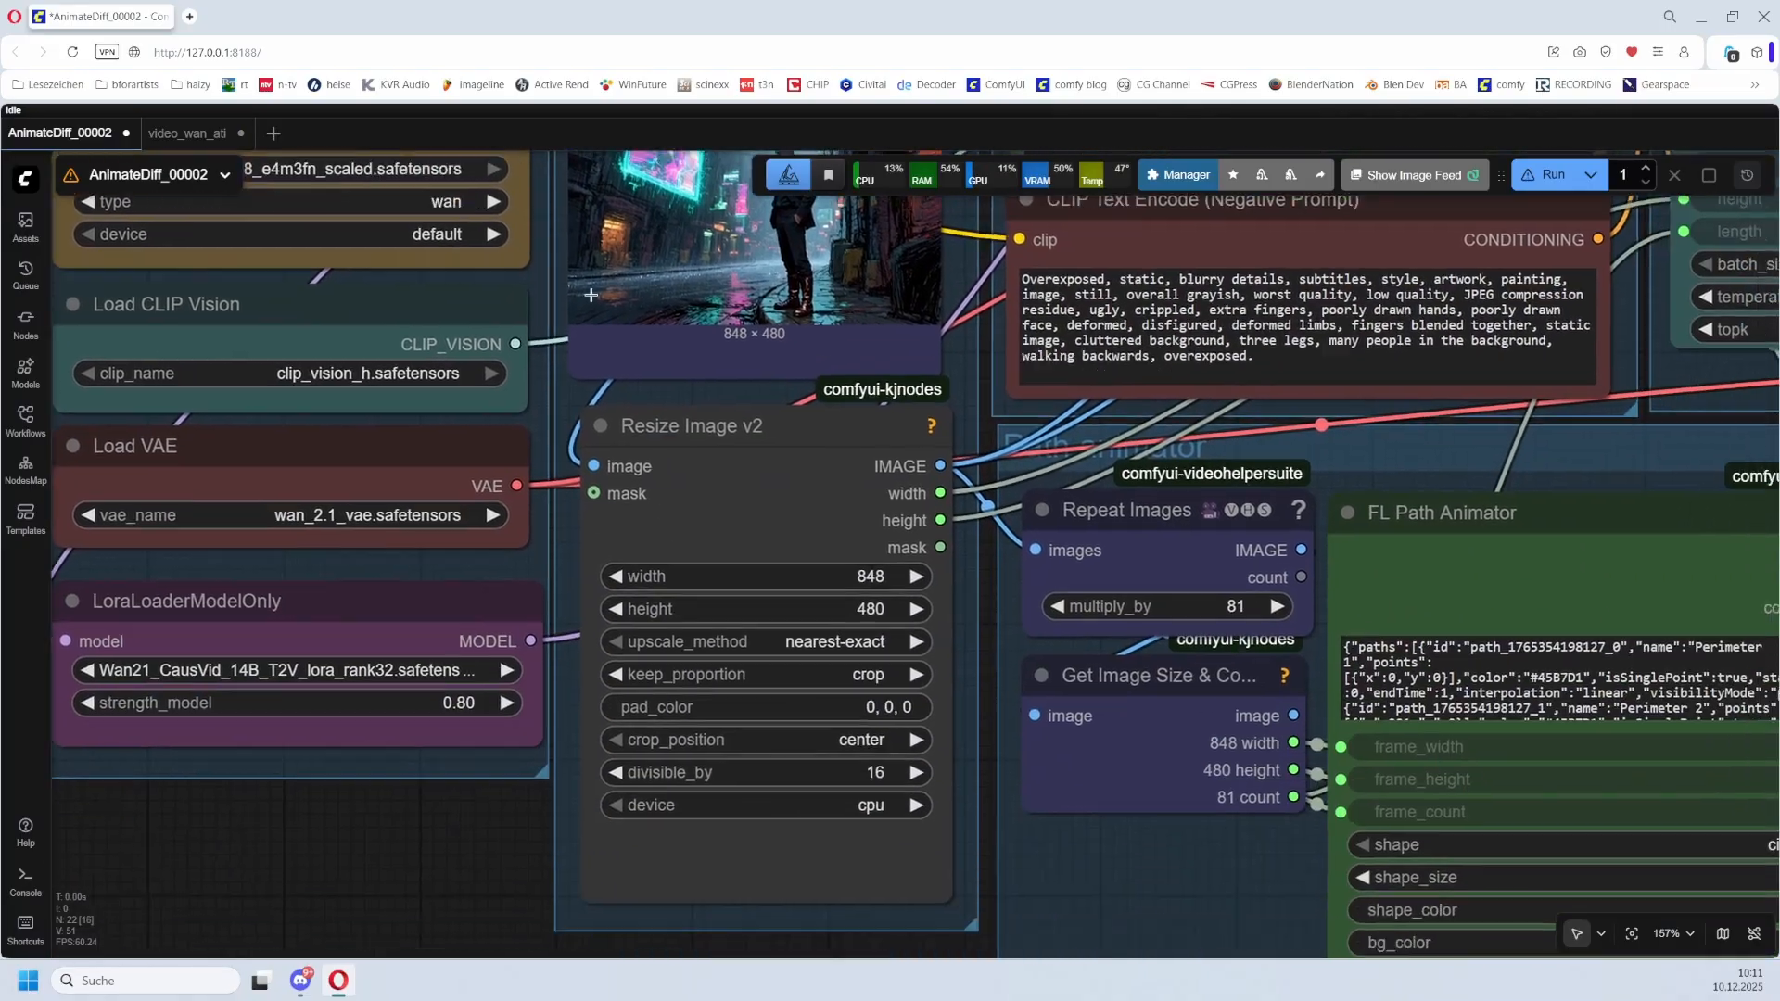
{"action": "scroll", "coordinate": [714, 600], "scroll_direction": "down", "scroll_amount": 2}
{"action": "scroll", "coordinate": [714, 600], "scroll_direction": "up", "scroll_amount": 3}
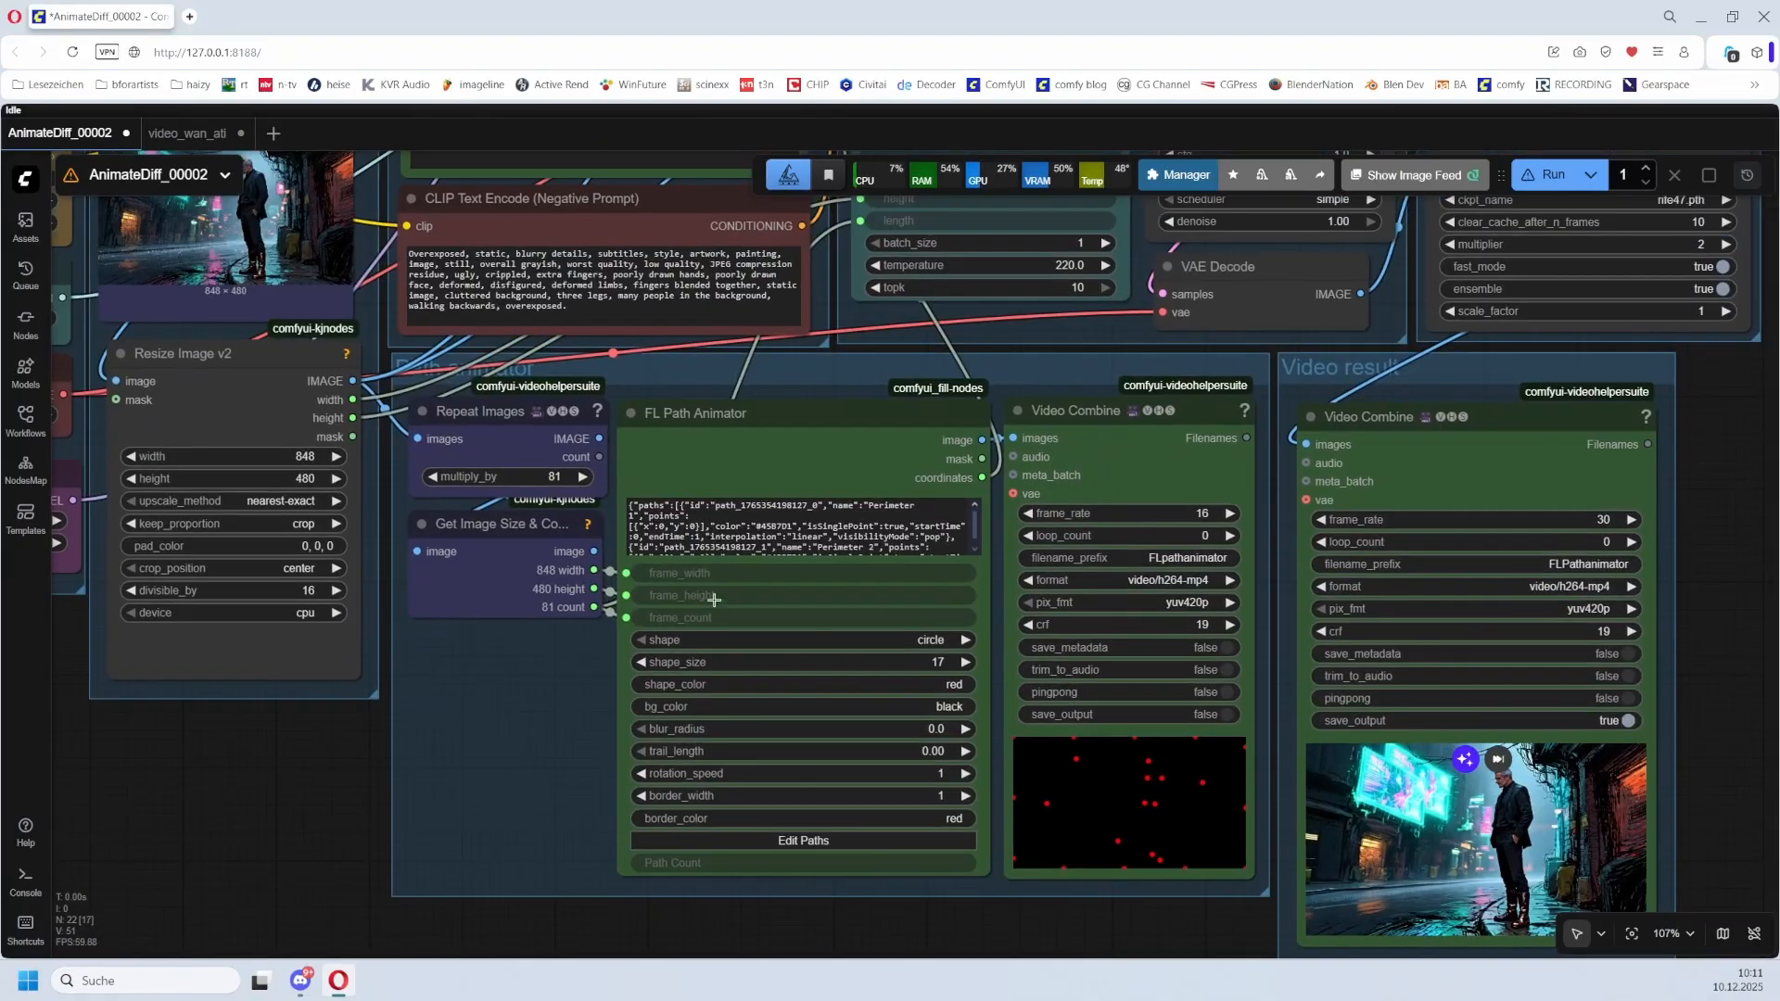
{"action": "left_click", "coordinate": [772, 415]}
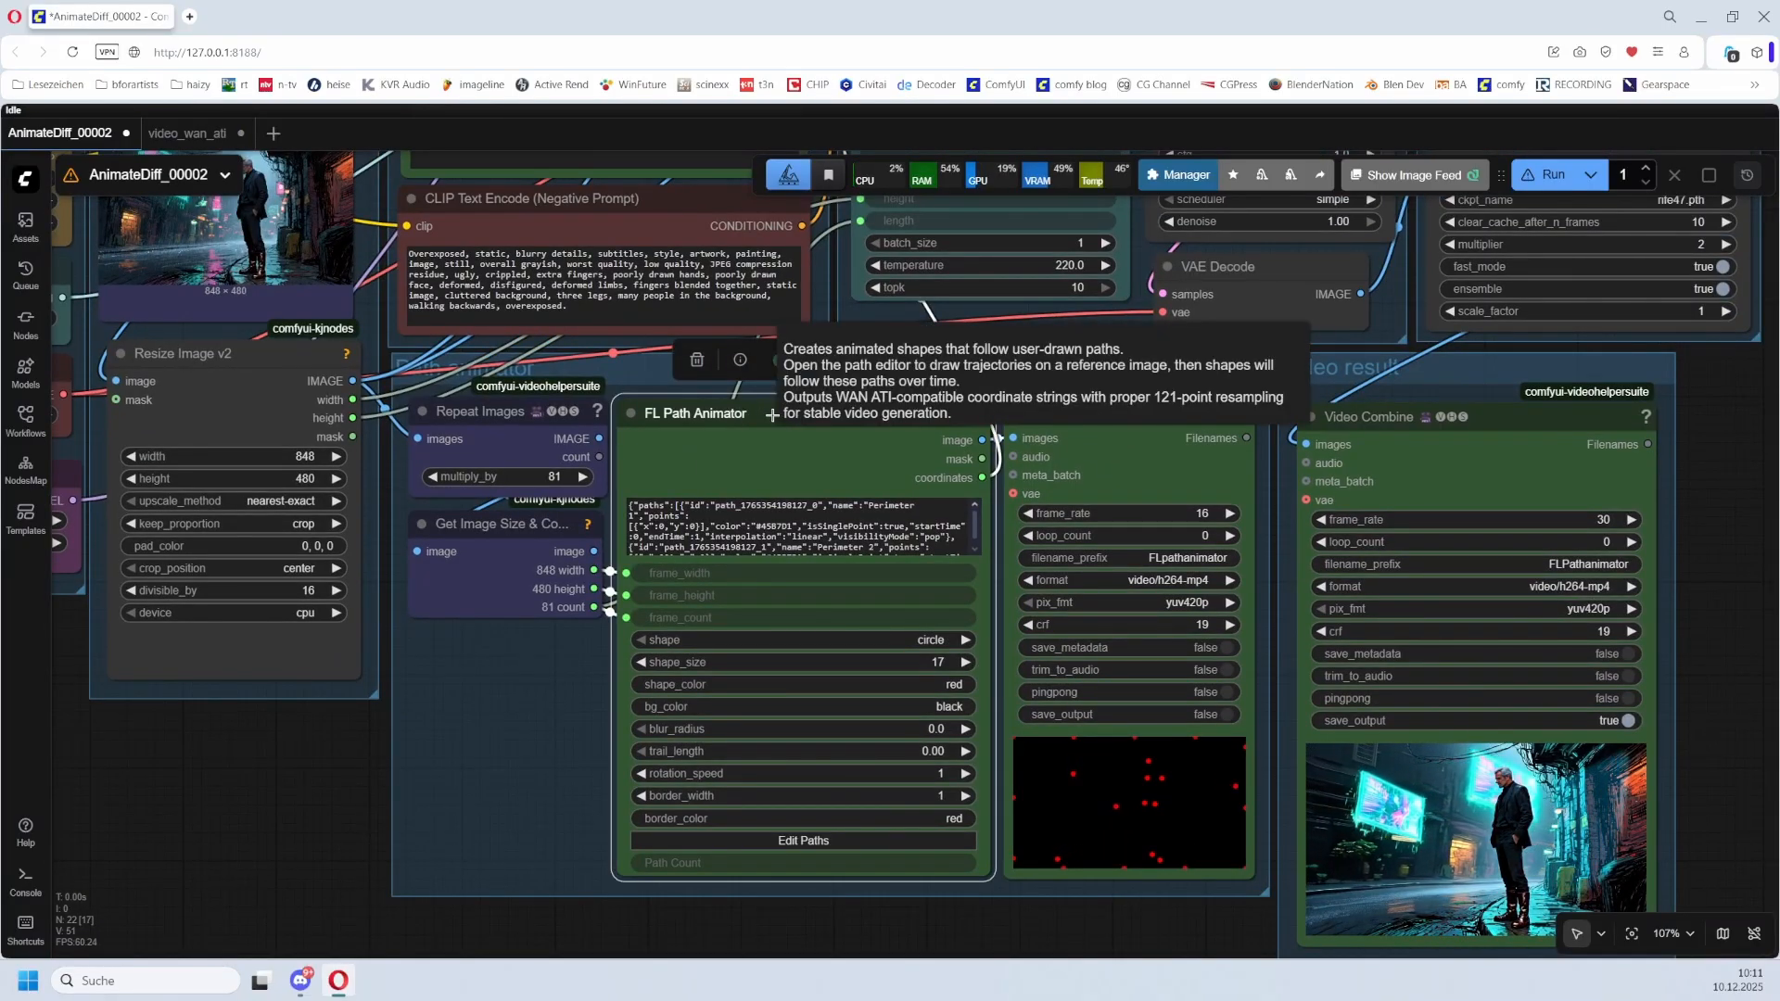
{"action": "key", "text": "."}
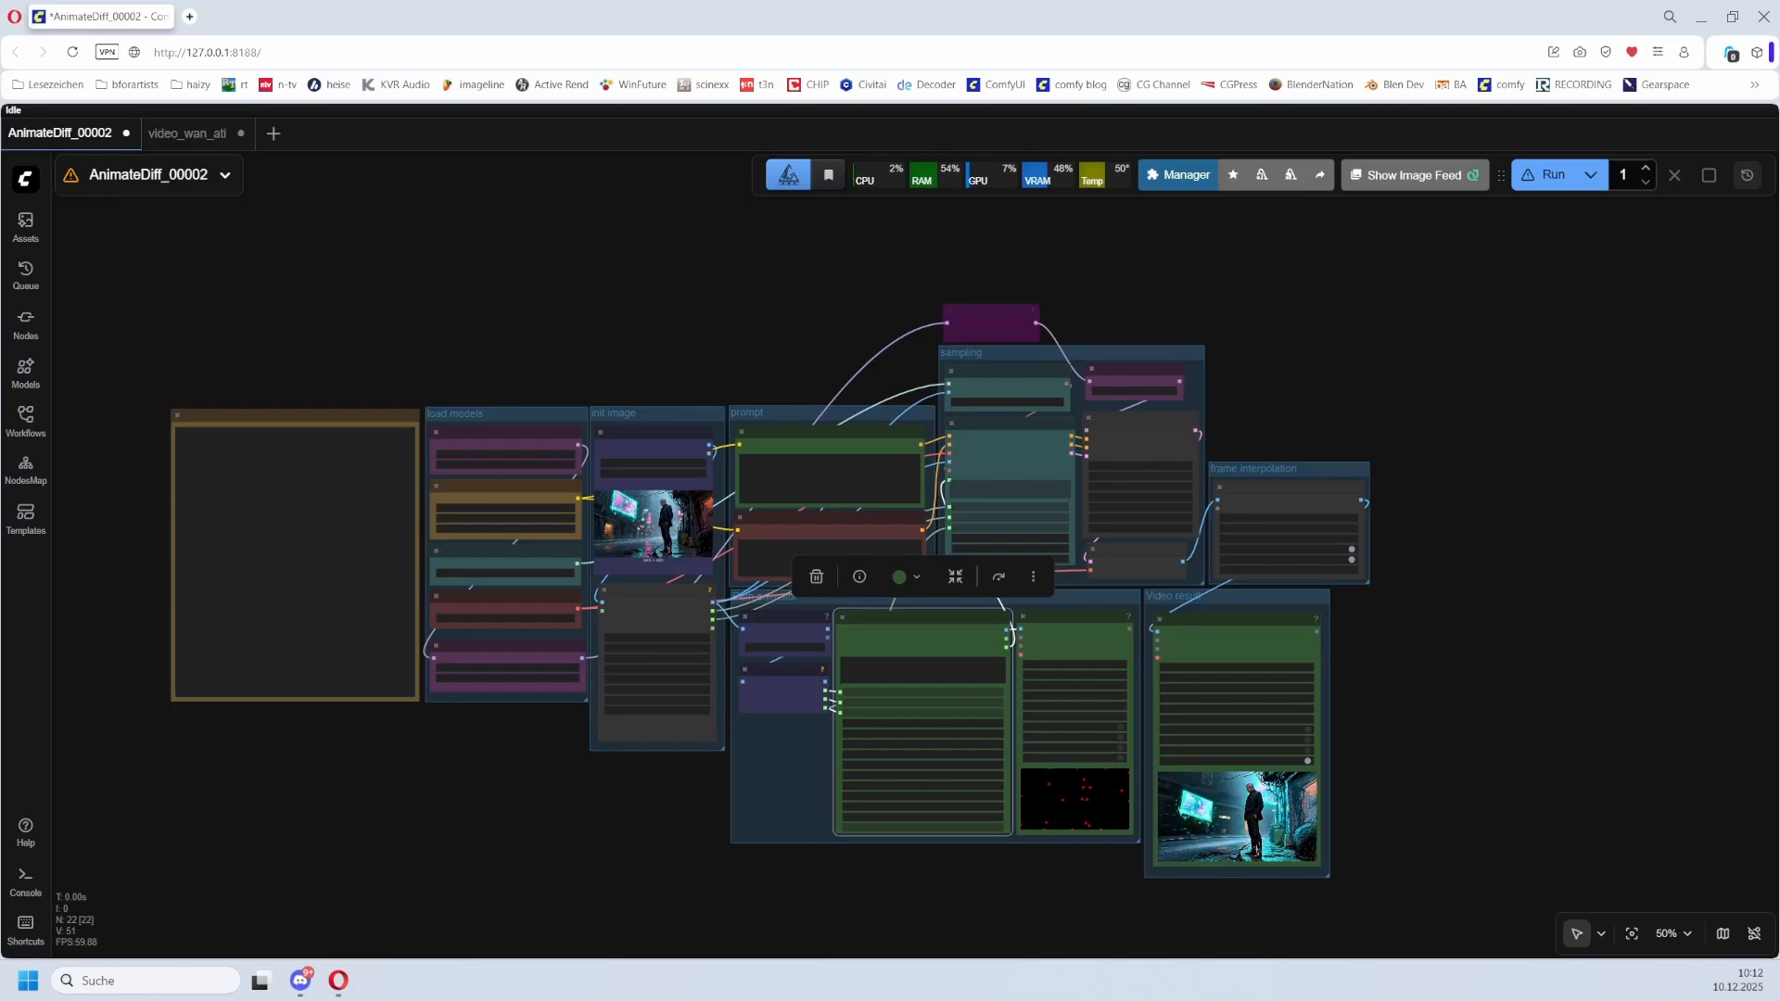
{"action": "mouse_move", "coordinate": [1237, 816]}
{"action": "mouse_move", "coordinate": [1075, 799]}
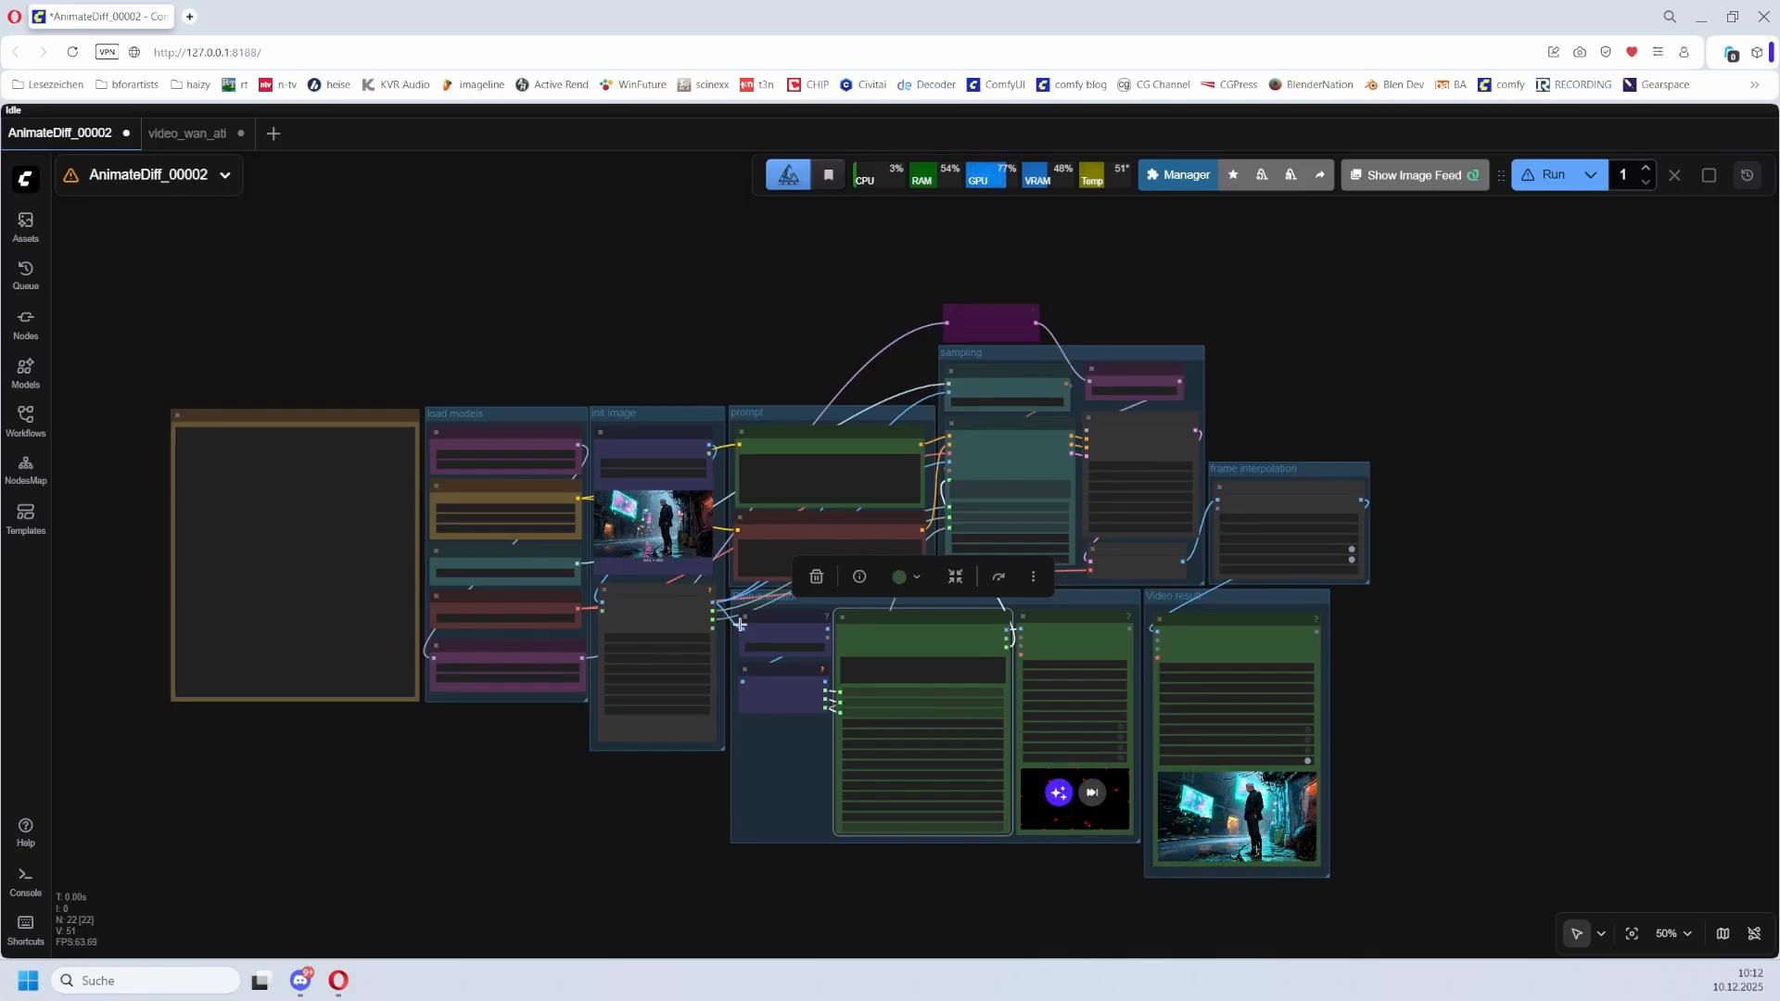
- Check the workflow for missing custom nodes in the ComfyUI Manager and close the manager
{"action": "left_click", "coordinate": [1186, 176]}
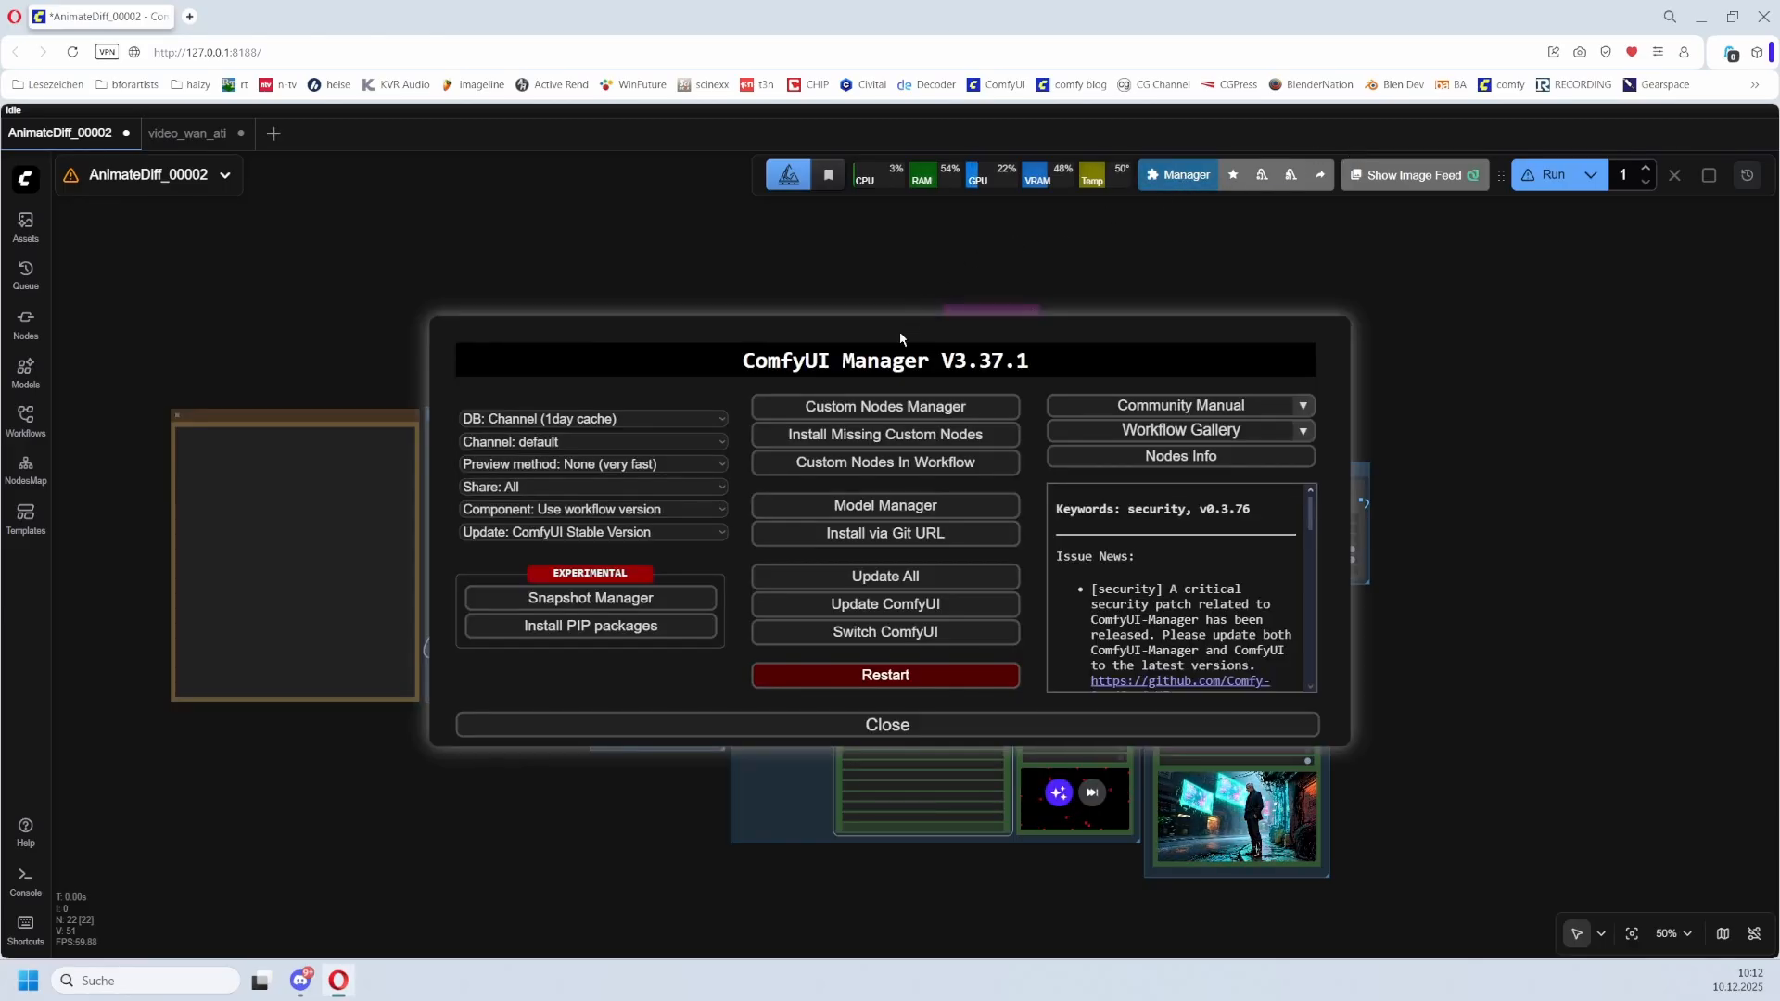
{"action": "left_click", "coordinate": [894, 436]}
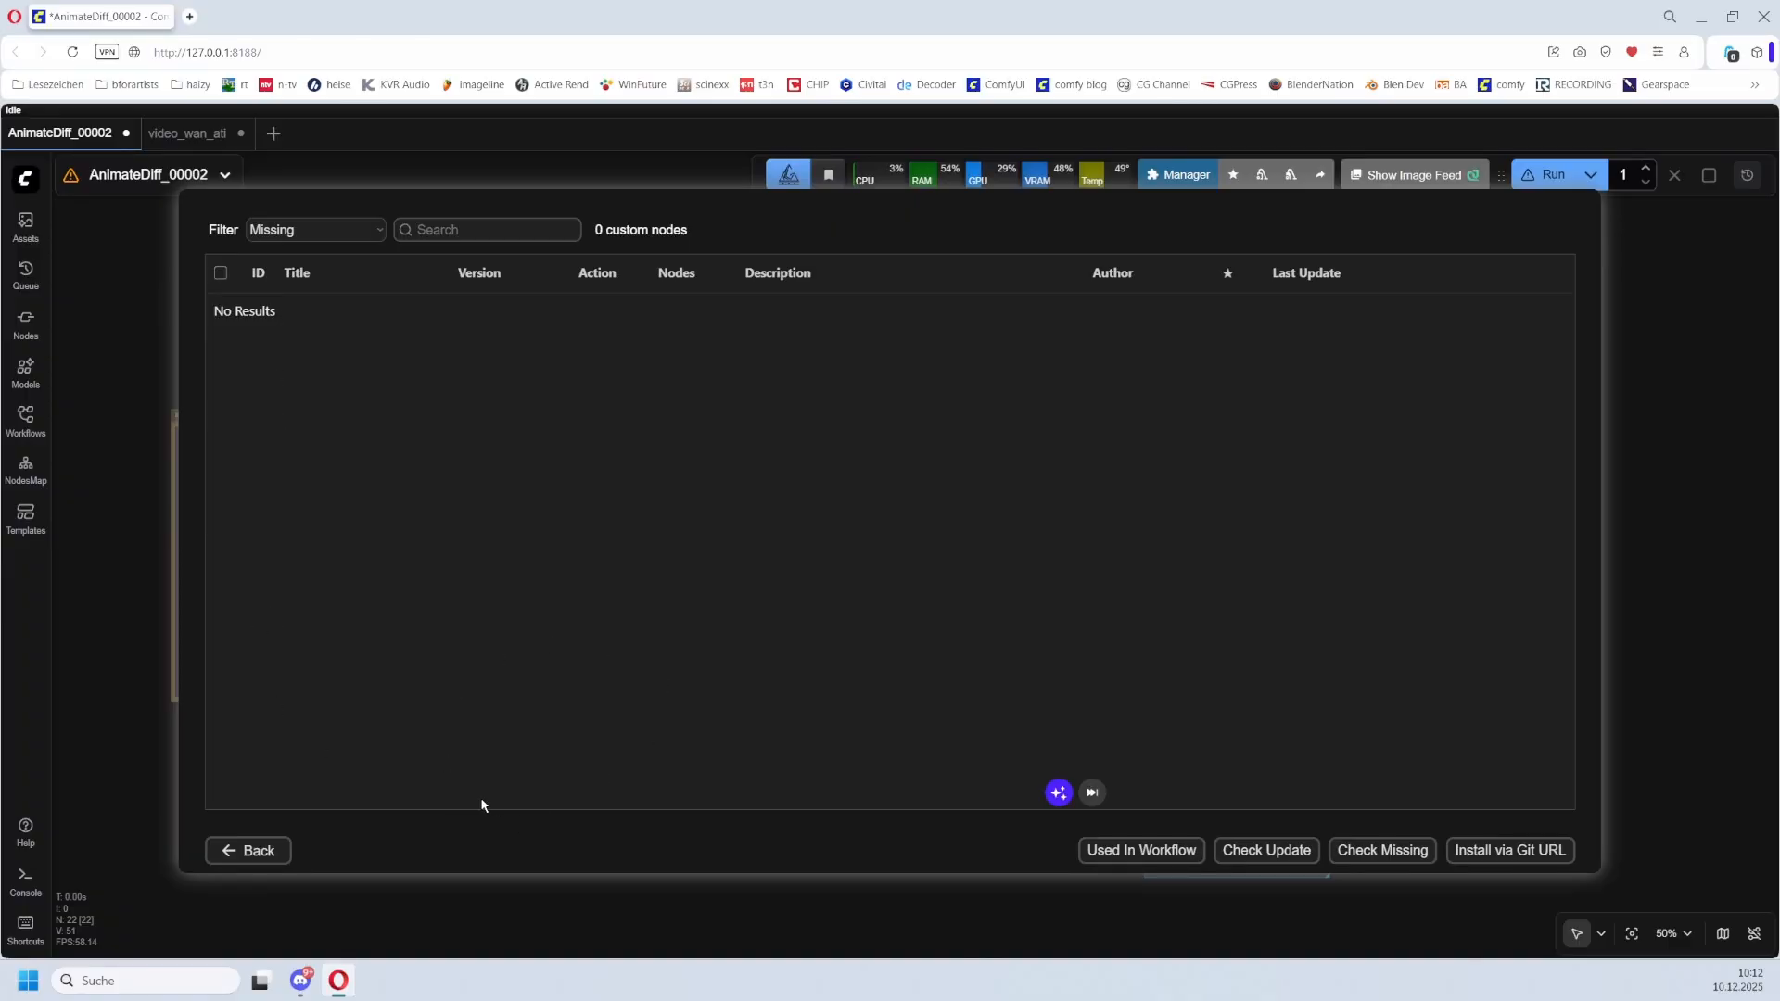
{"action": "left_click", "coordinate": [247, 850]}
{"action": "key", "text": "Escape"}
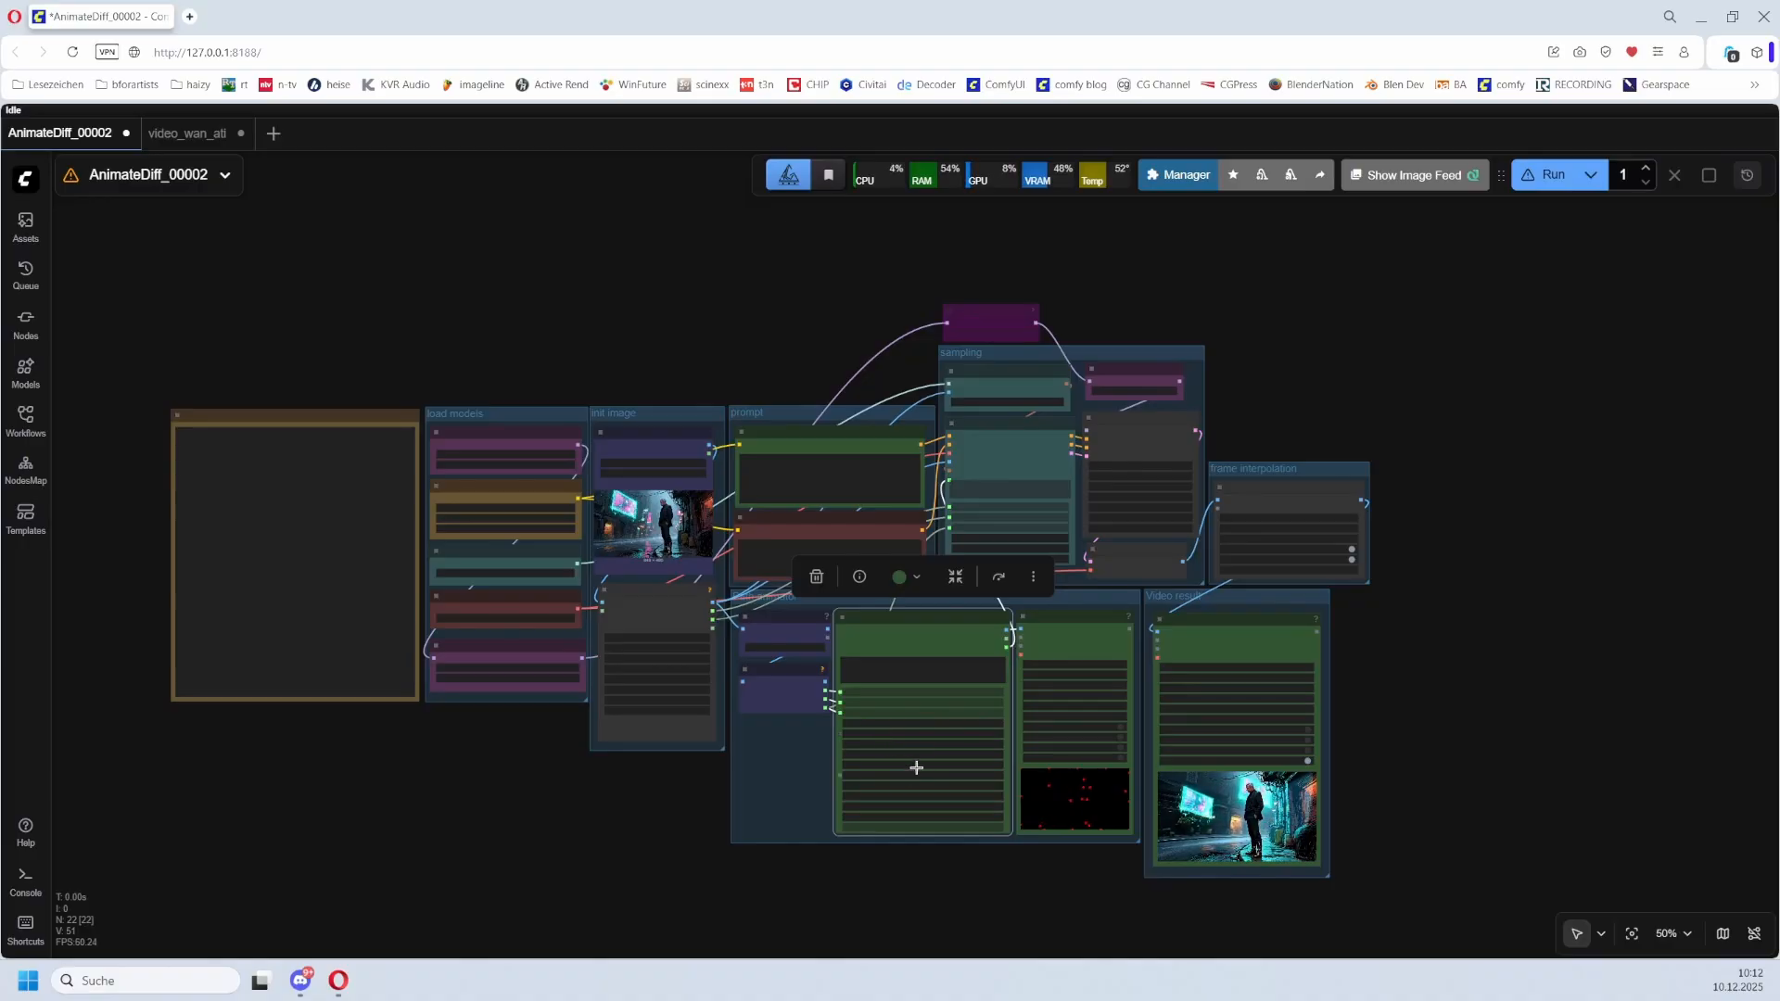
- Compare the FL Path Animator node with the Trajectory JSON node and note in the video_wan_ati workflow
{"action": "scroll", "coordinate": [916, 768], "scroll_direction": "up", "scroll_amount": 7}
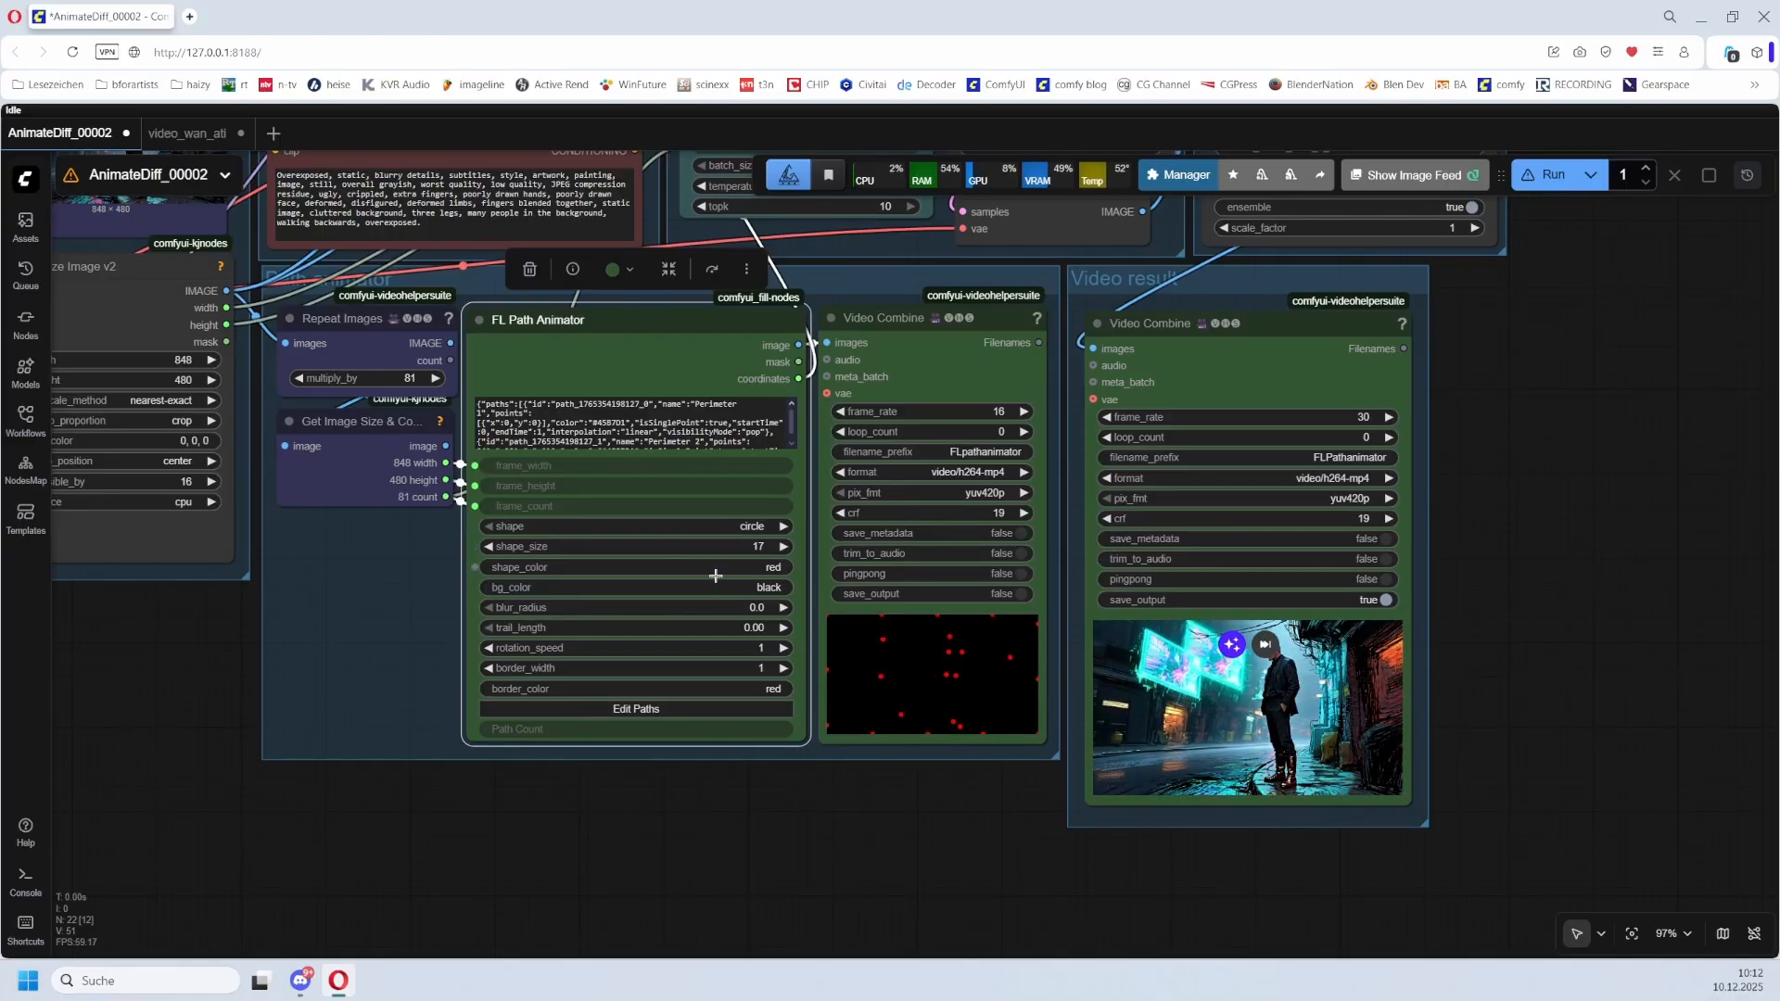
{"action": "left_click", "coordinate": [197, 141]}
{"action": "mouse_move", "coordinate": [863, 720]}
{"action": "left_mouse_down"}
{"action": "mouse_move", "coordinate": [838, 691]}
{"action": "mouse_move", "coordinate": [494, 543]}
{"action": "left_mouse_up"}
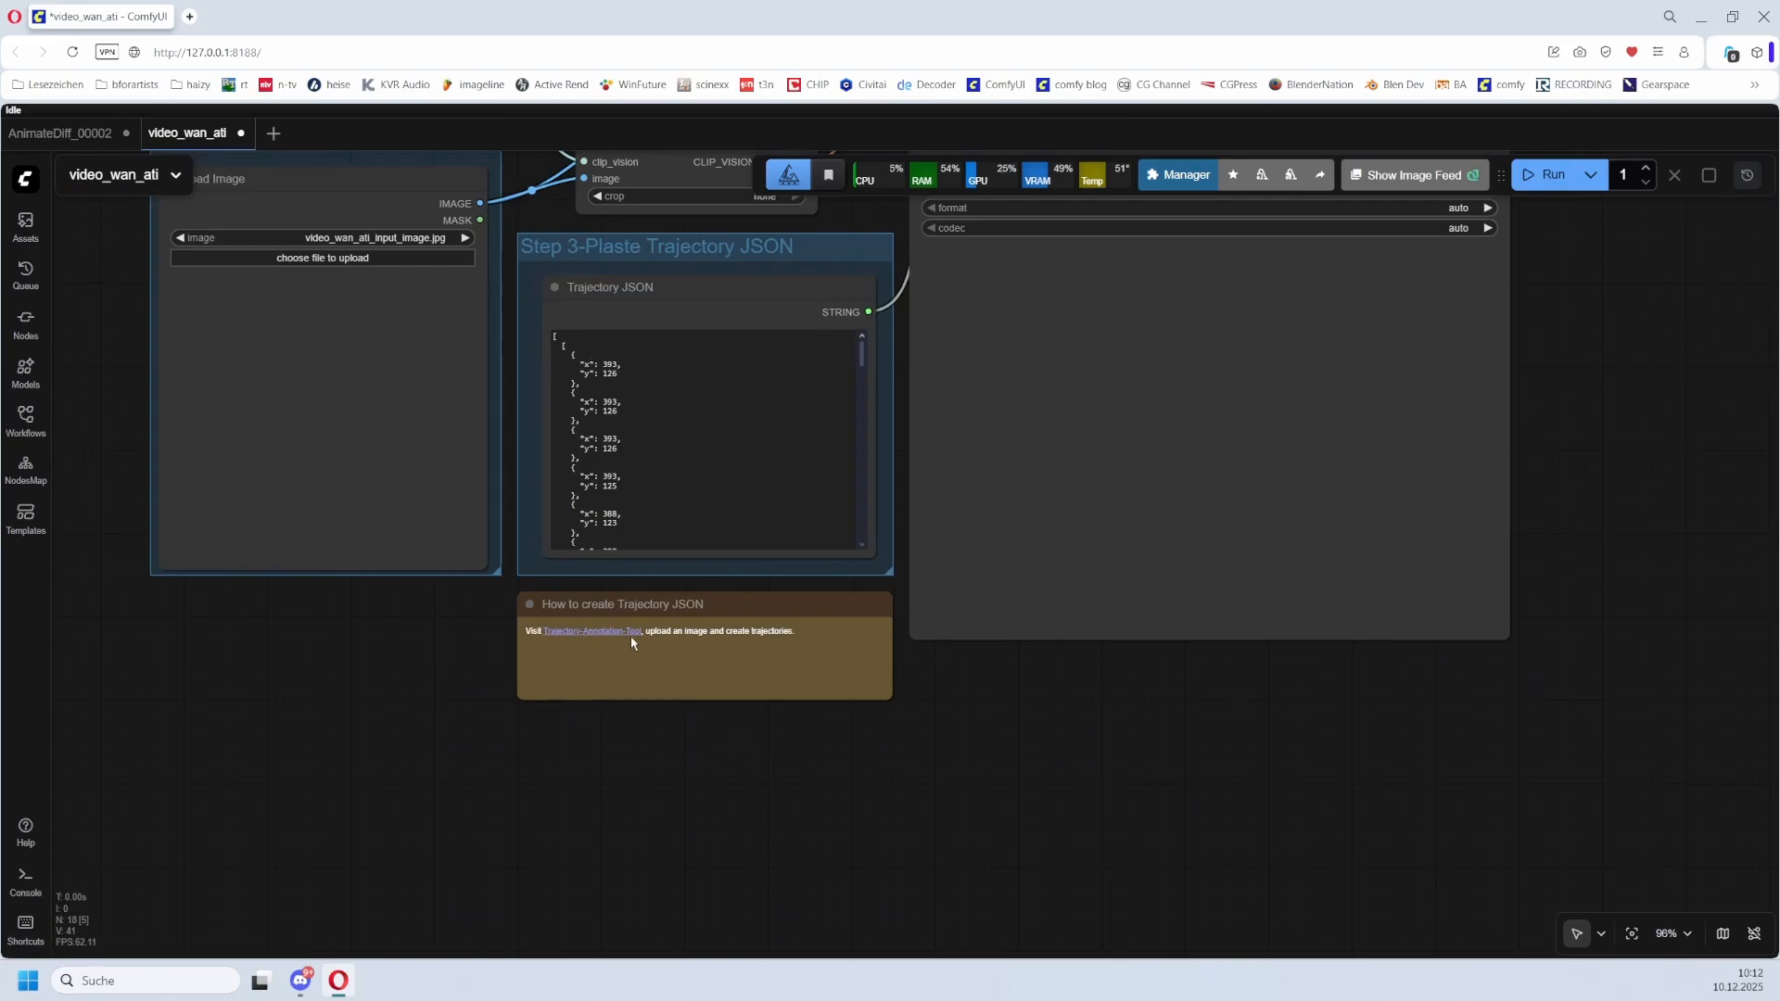
- Run the AnimateDiff_00002 workflow and inspect the resulting video beside the red-dot path preview
{"action": "left_click", "coordinate": [56, 133]}
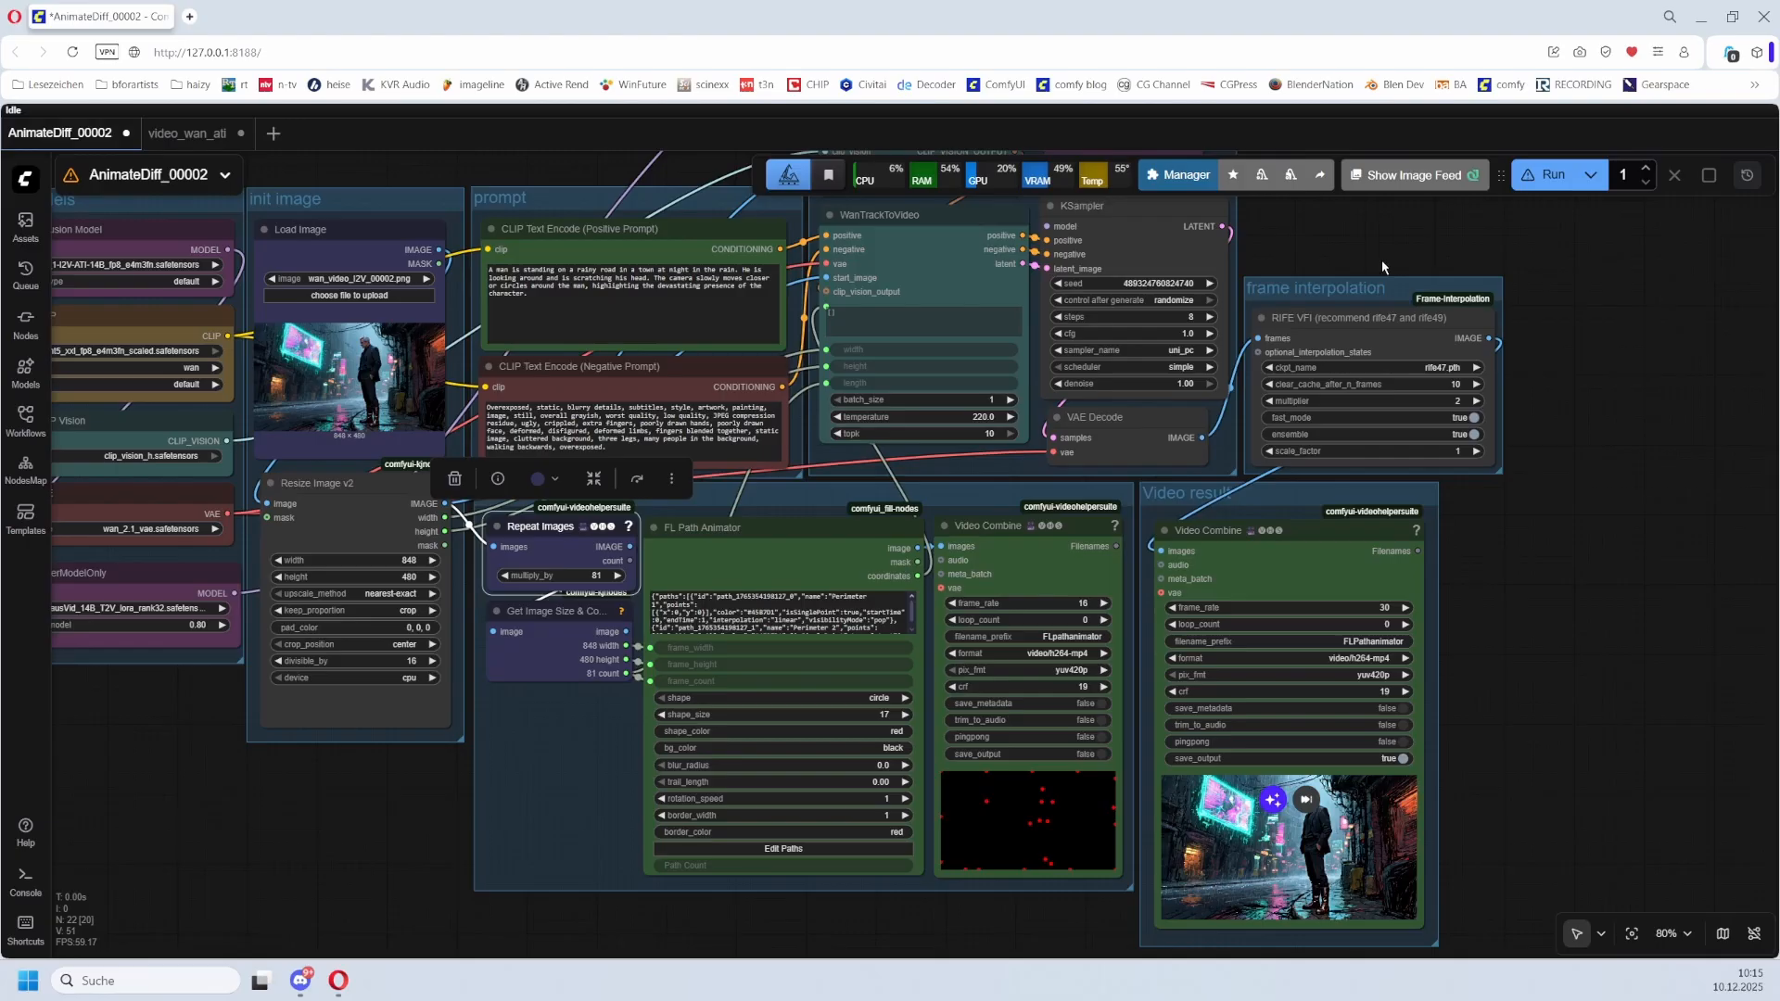
{"action": "left_click", "coordinate": [1544, 175]}
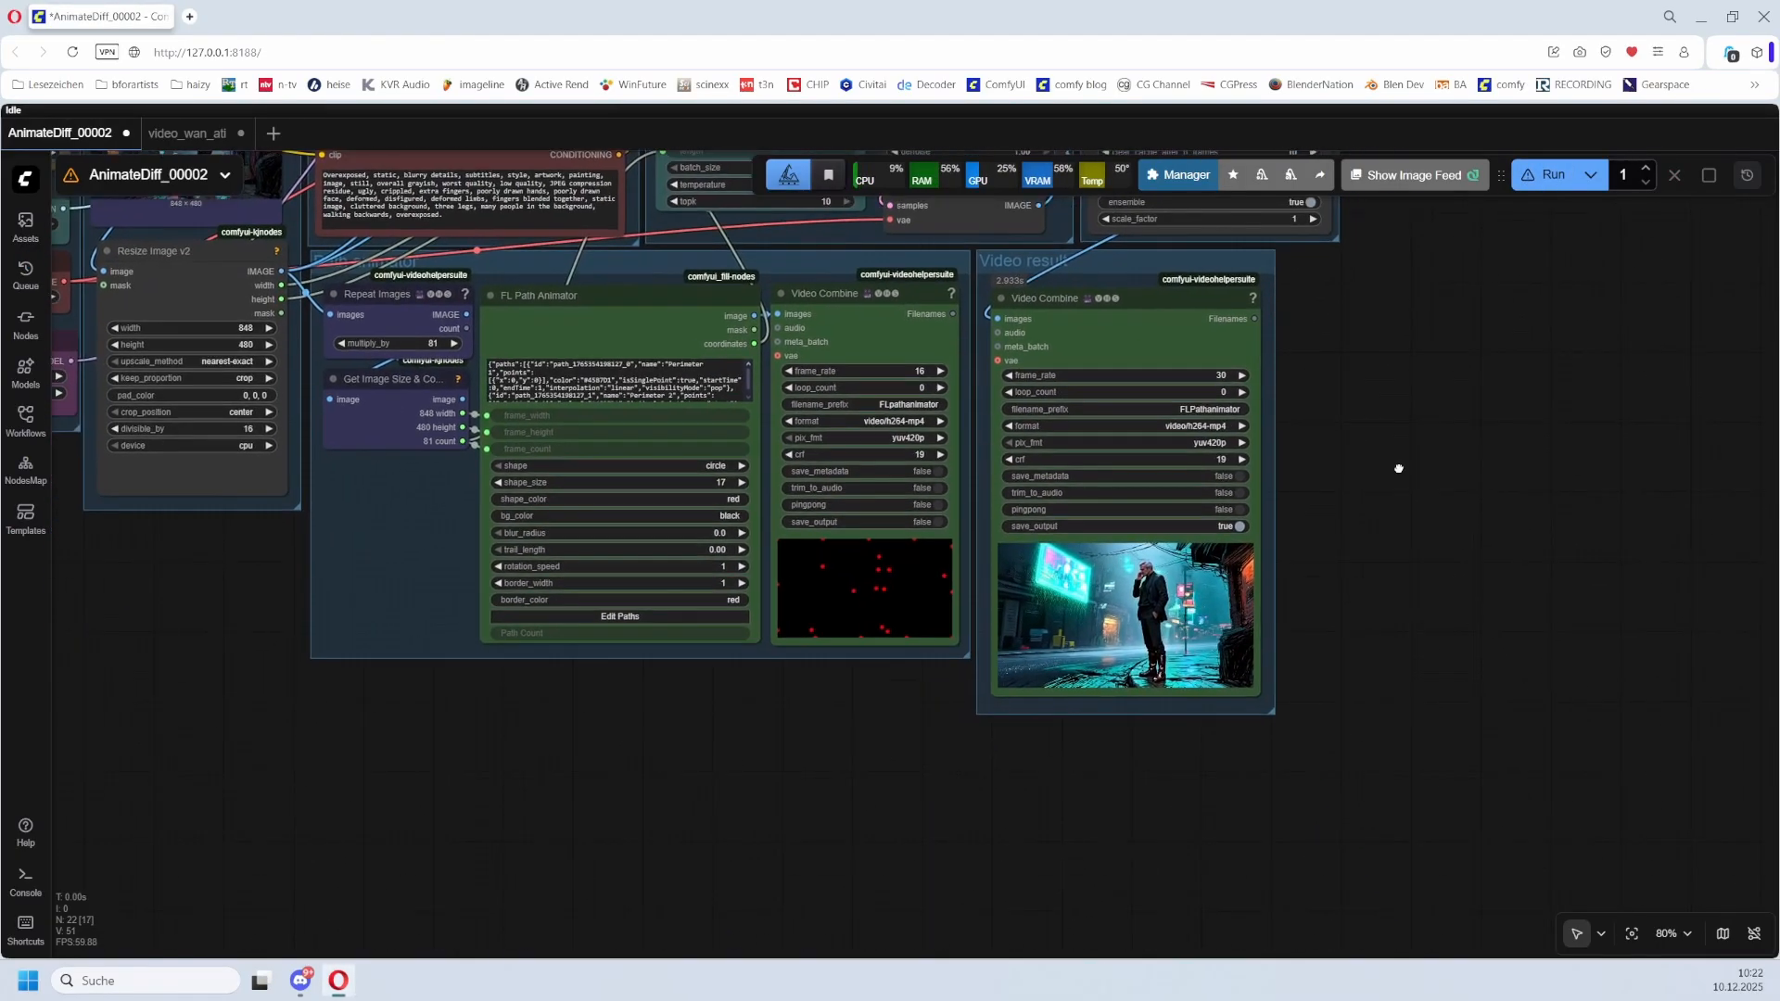
{"action": "scroll", "coordinate": [1391, 469], "scroll_direction": "up", "scroll_amount": 4}
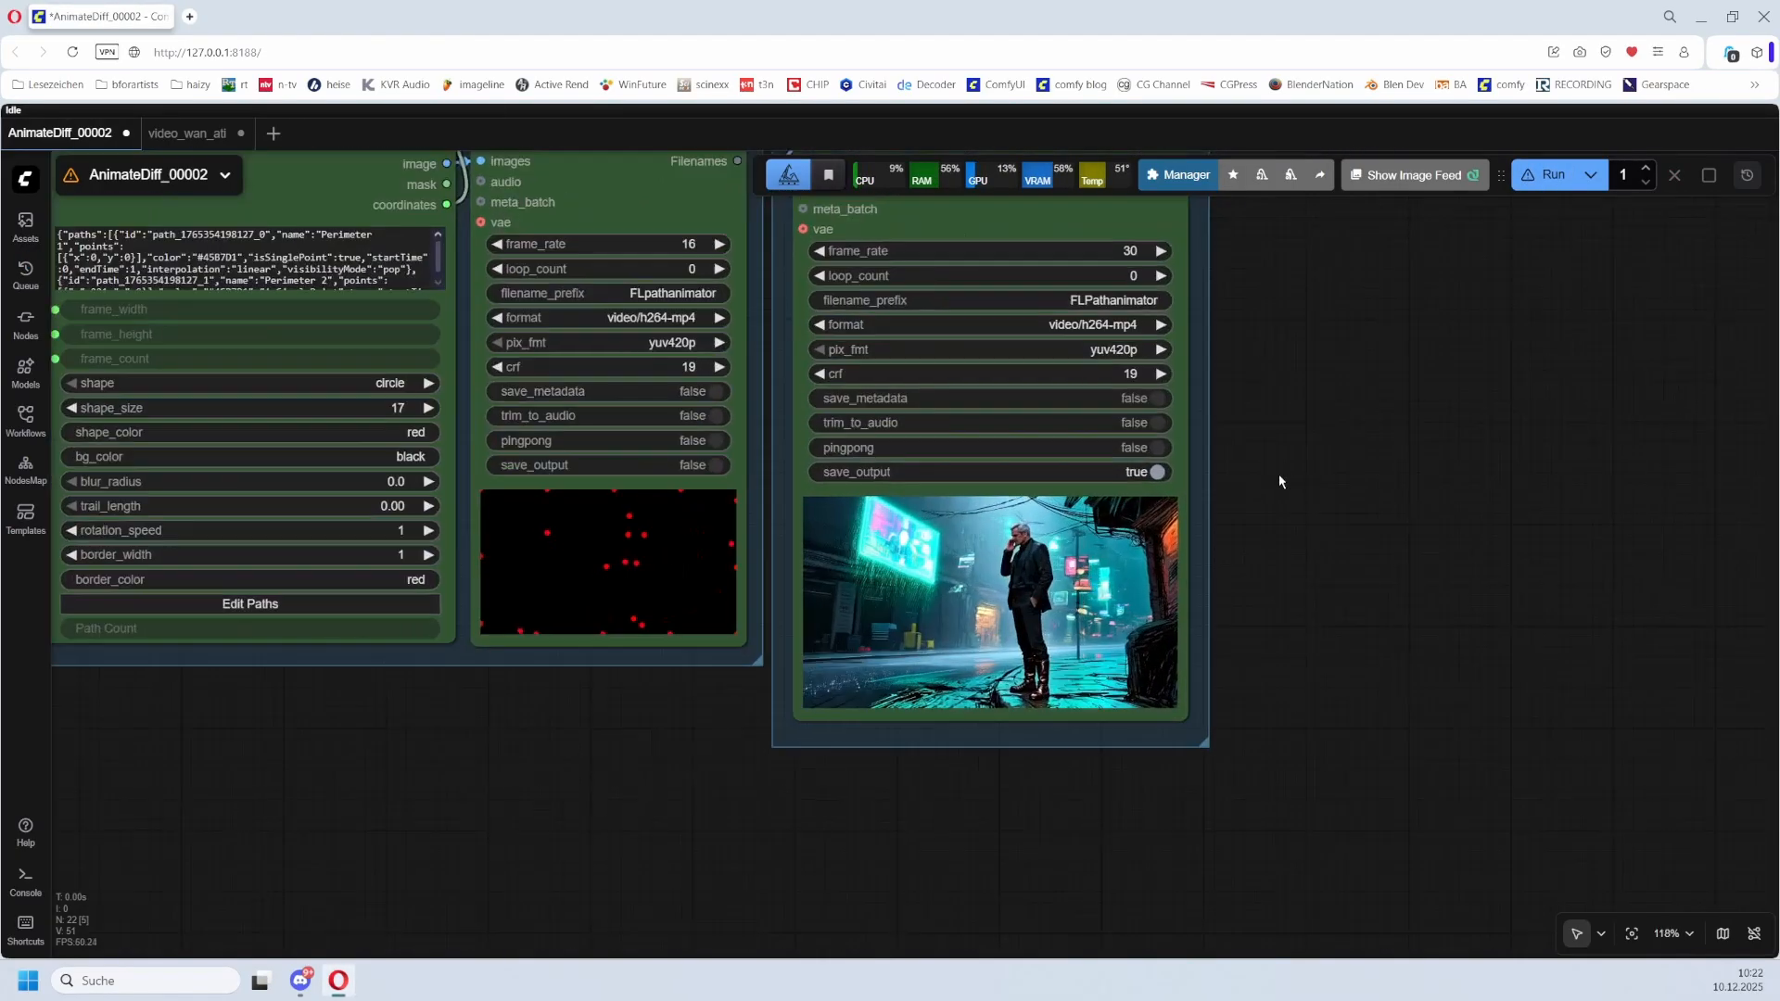
{"action": "scroll", "coordinate": [1270, 556], "scroll_direction": "up", "scroll_amount": 4}
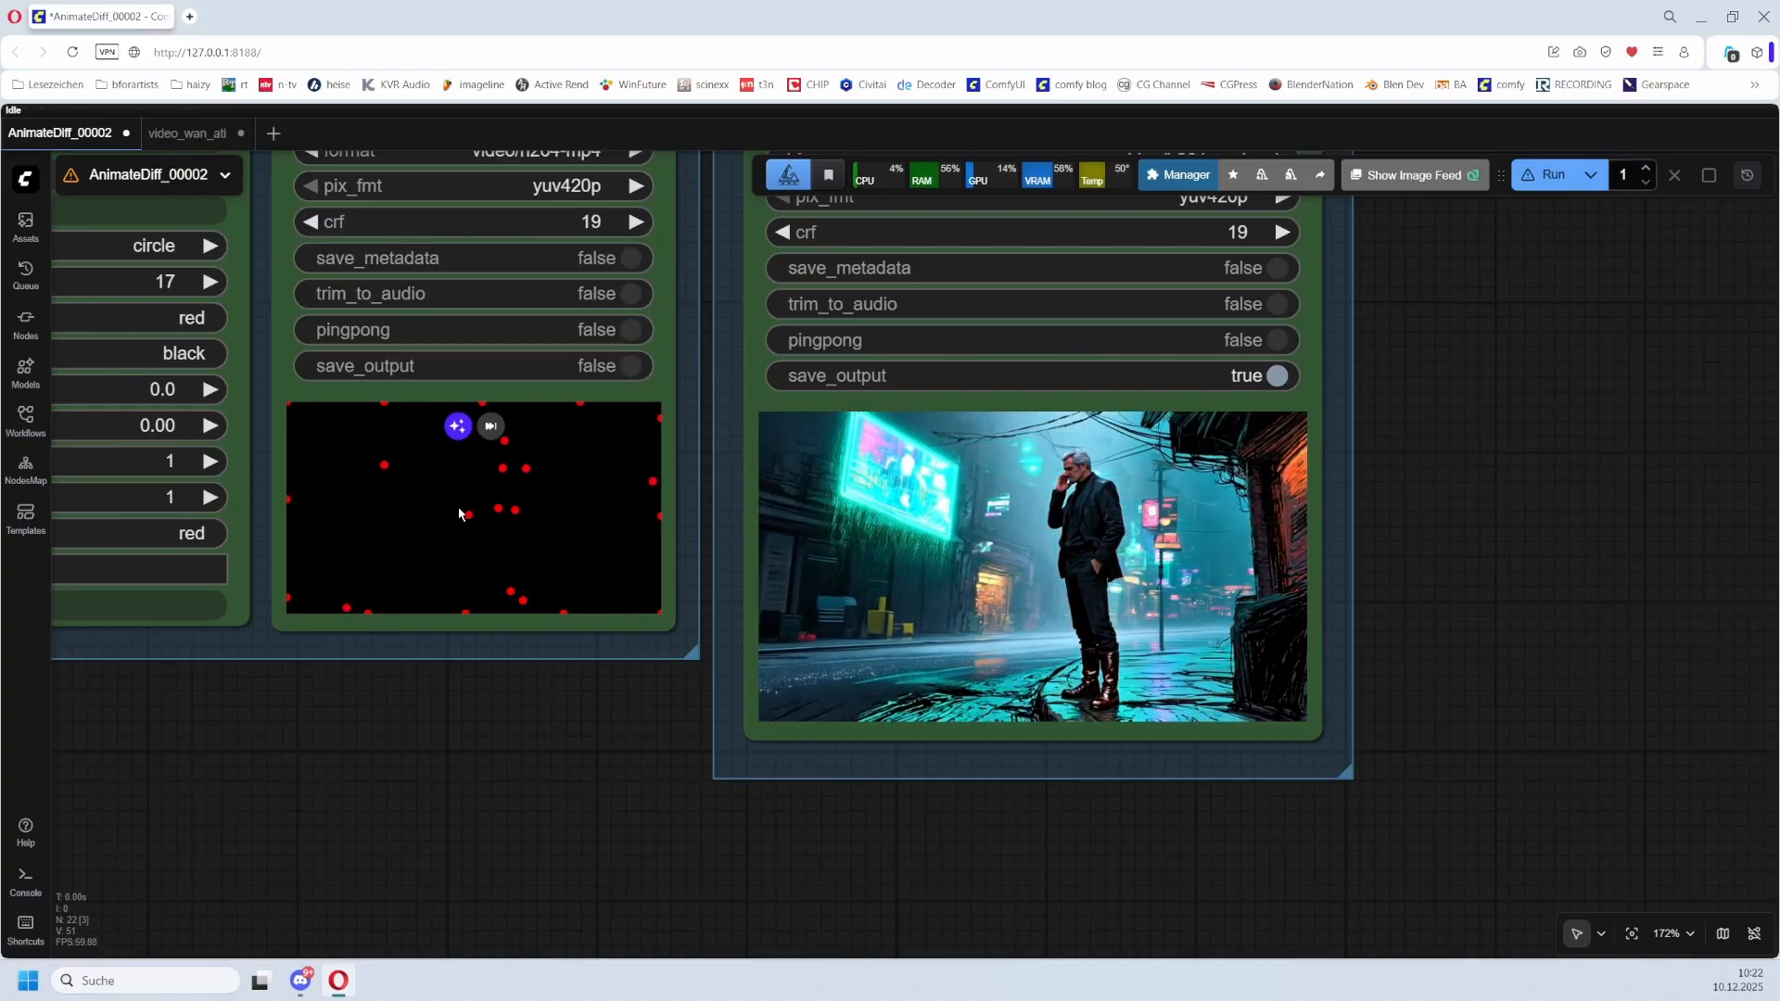
{"action": "left_click_drag", "start_coordinate": [490, 708], "coordinate": [625, 834]}
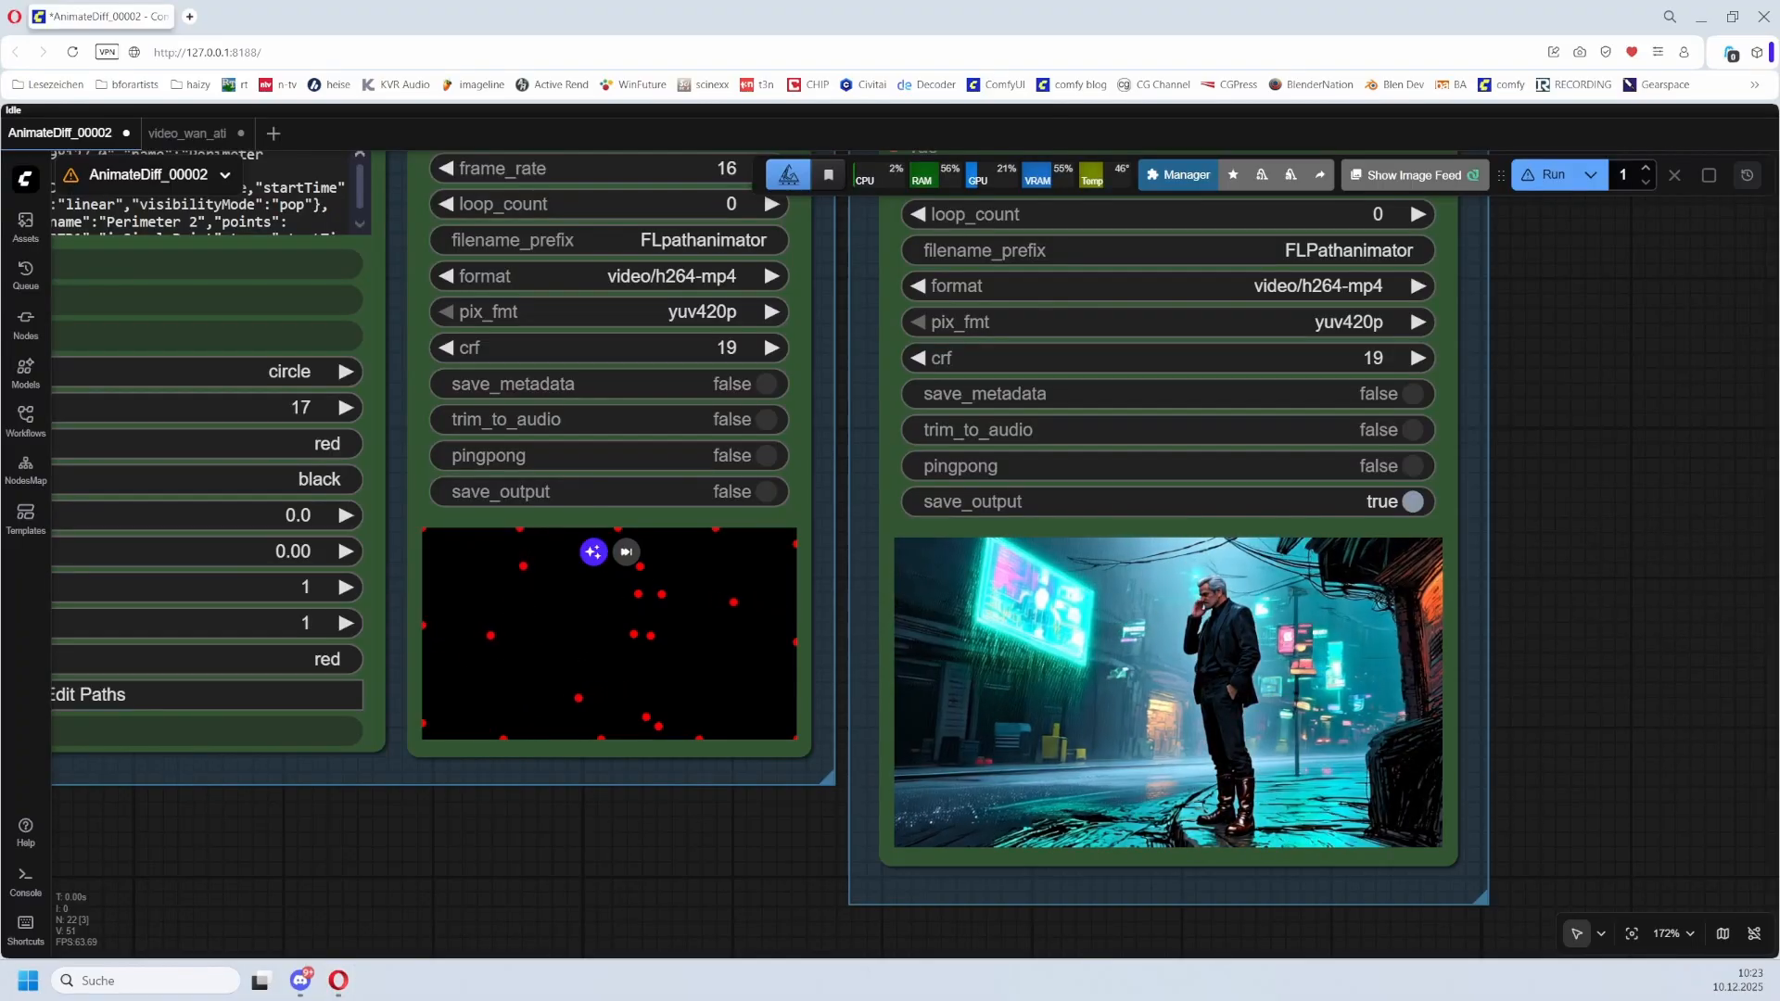
{"action": "scroll", "coordinate": [826, 822], "scroll_direction": "down", "scroll_amount": 5}
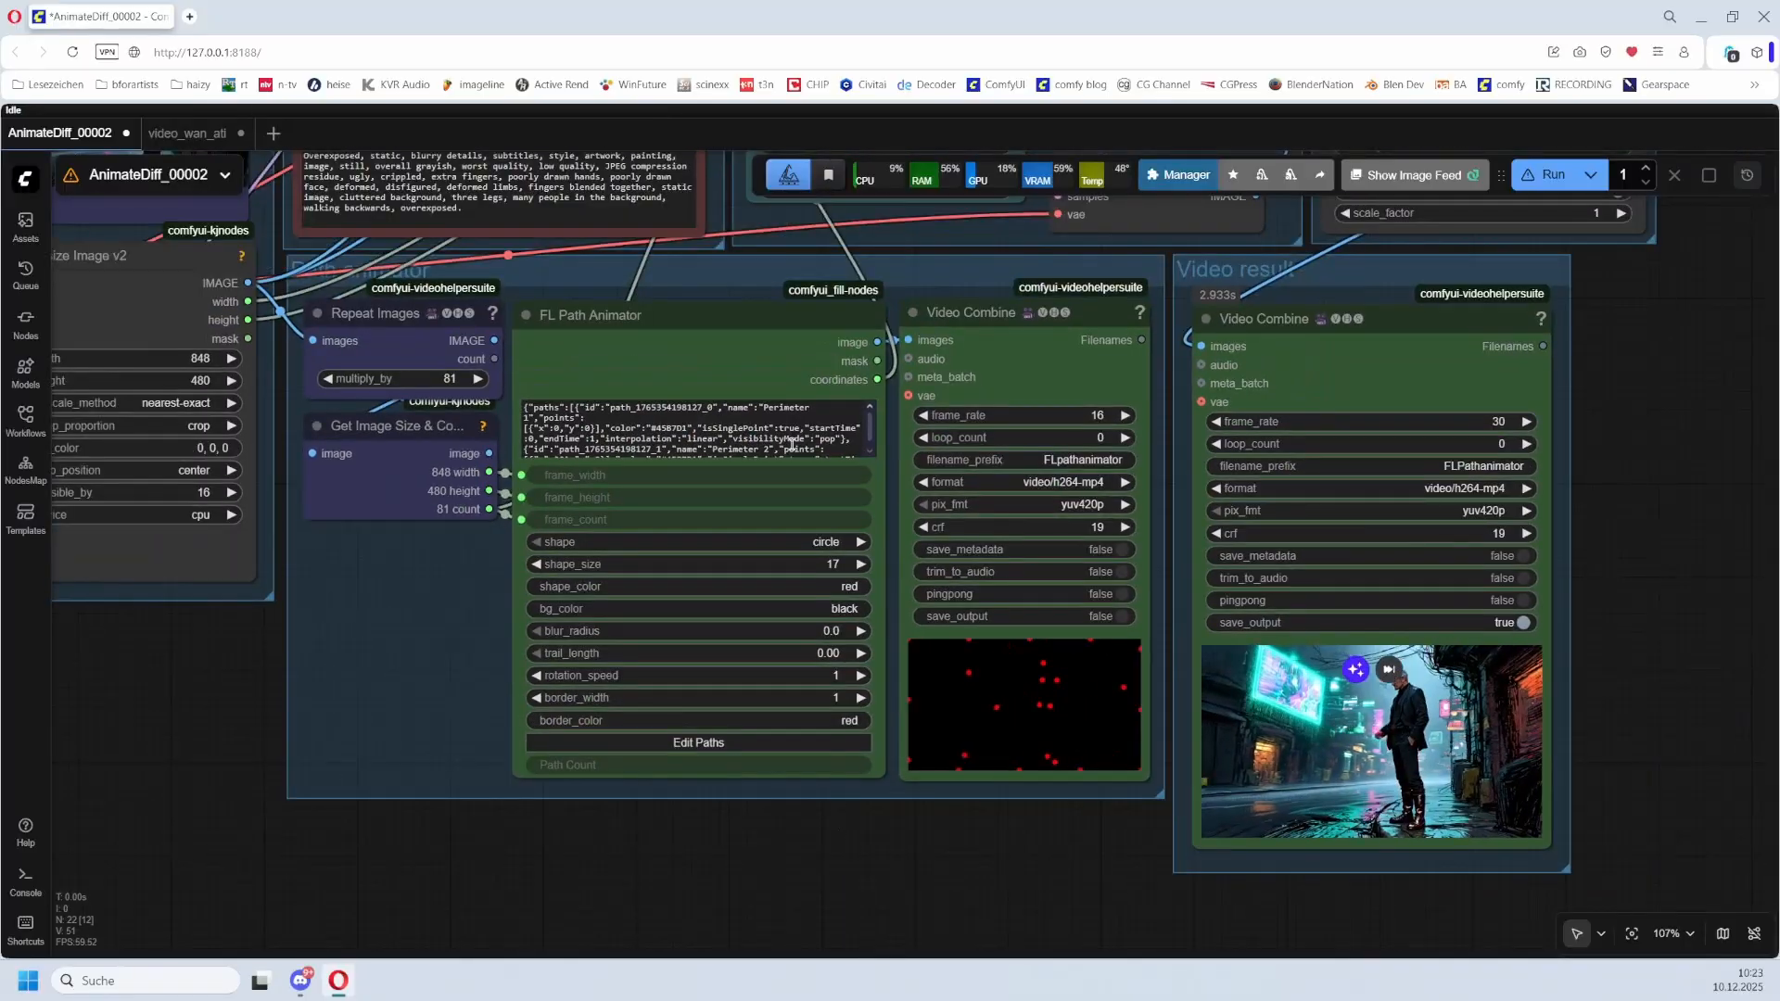
- Open the path editor of the FL Path Animator node and load wan_video_I2V_00002.png as the background image
{"action": "left_click", "coordinate": [604, 314]}
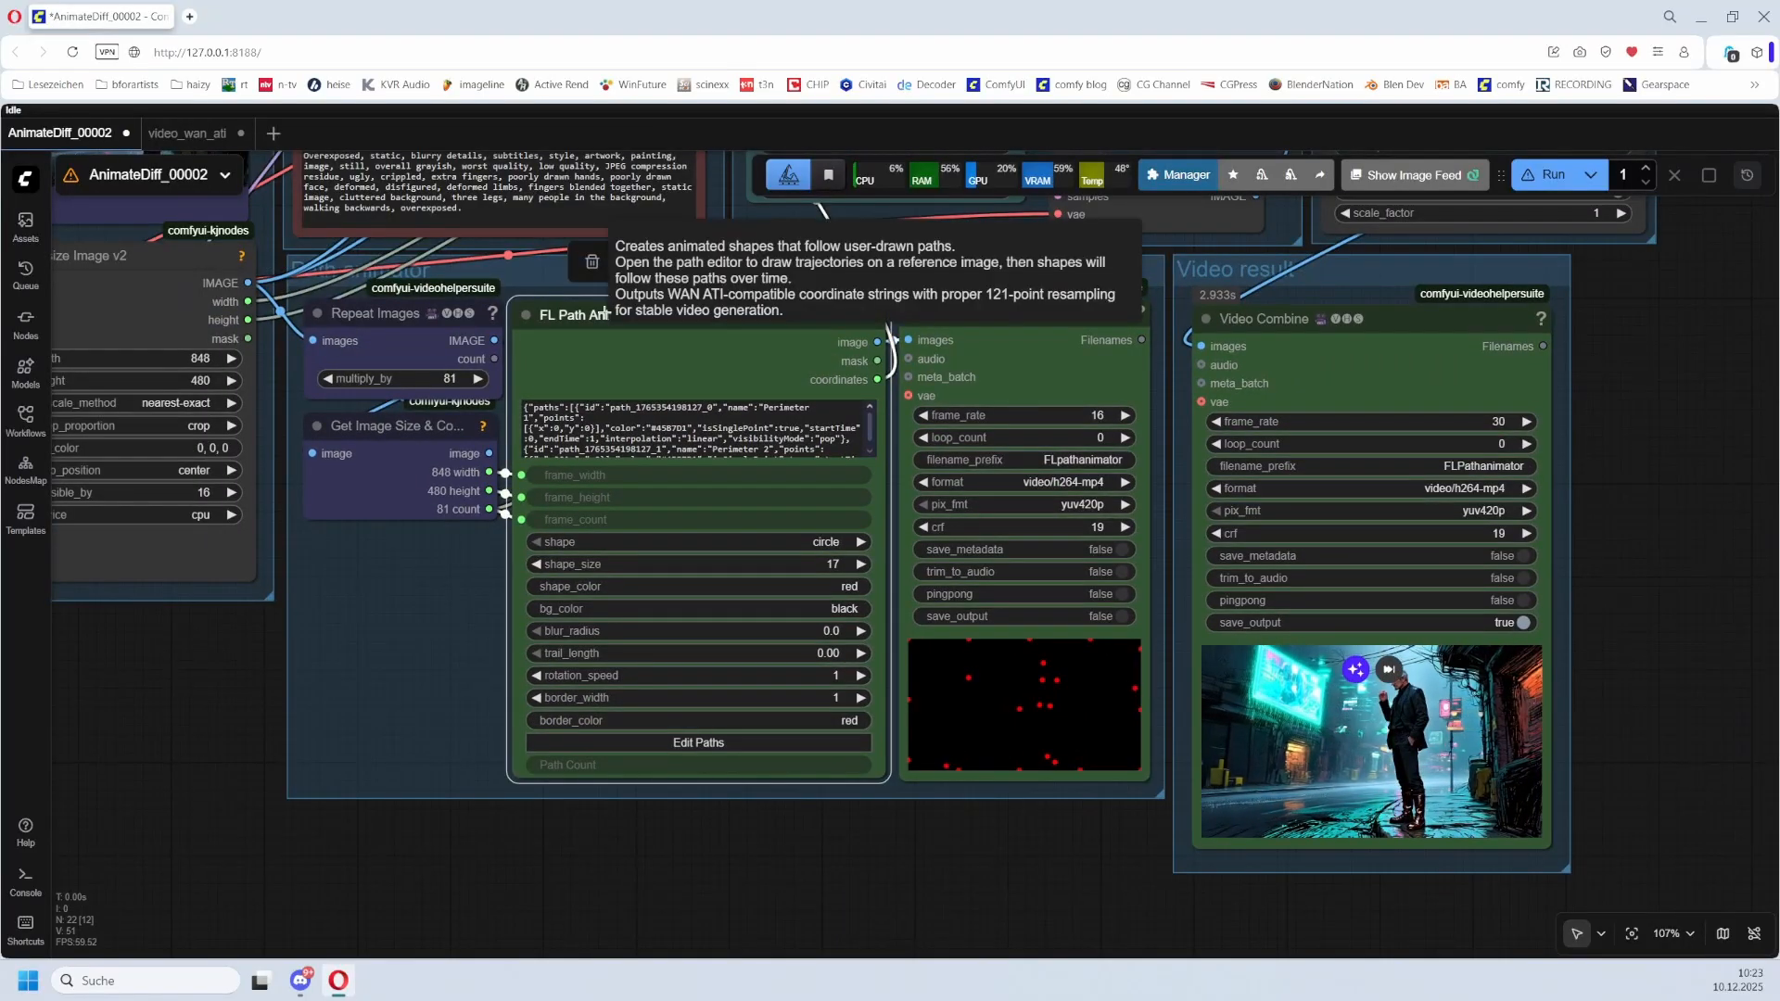
{"action": "left_click", "coordinate": [700, 742]}
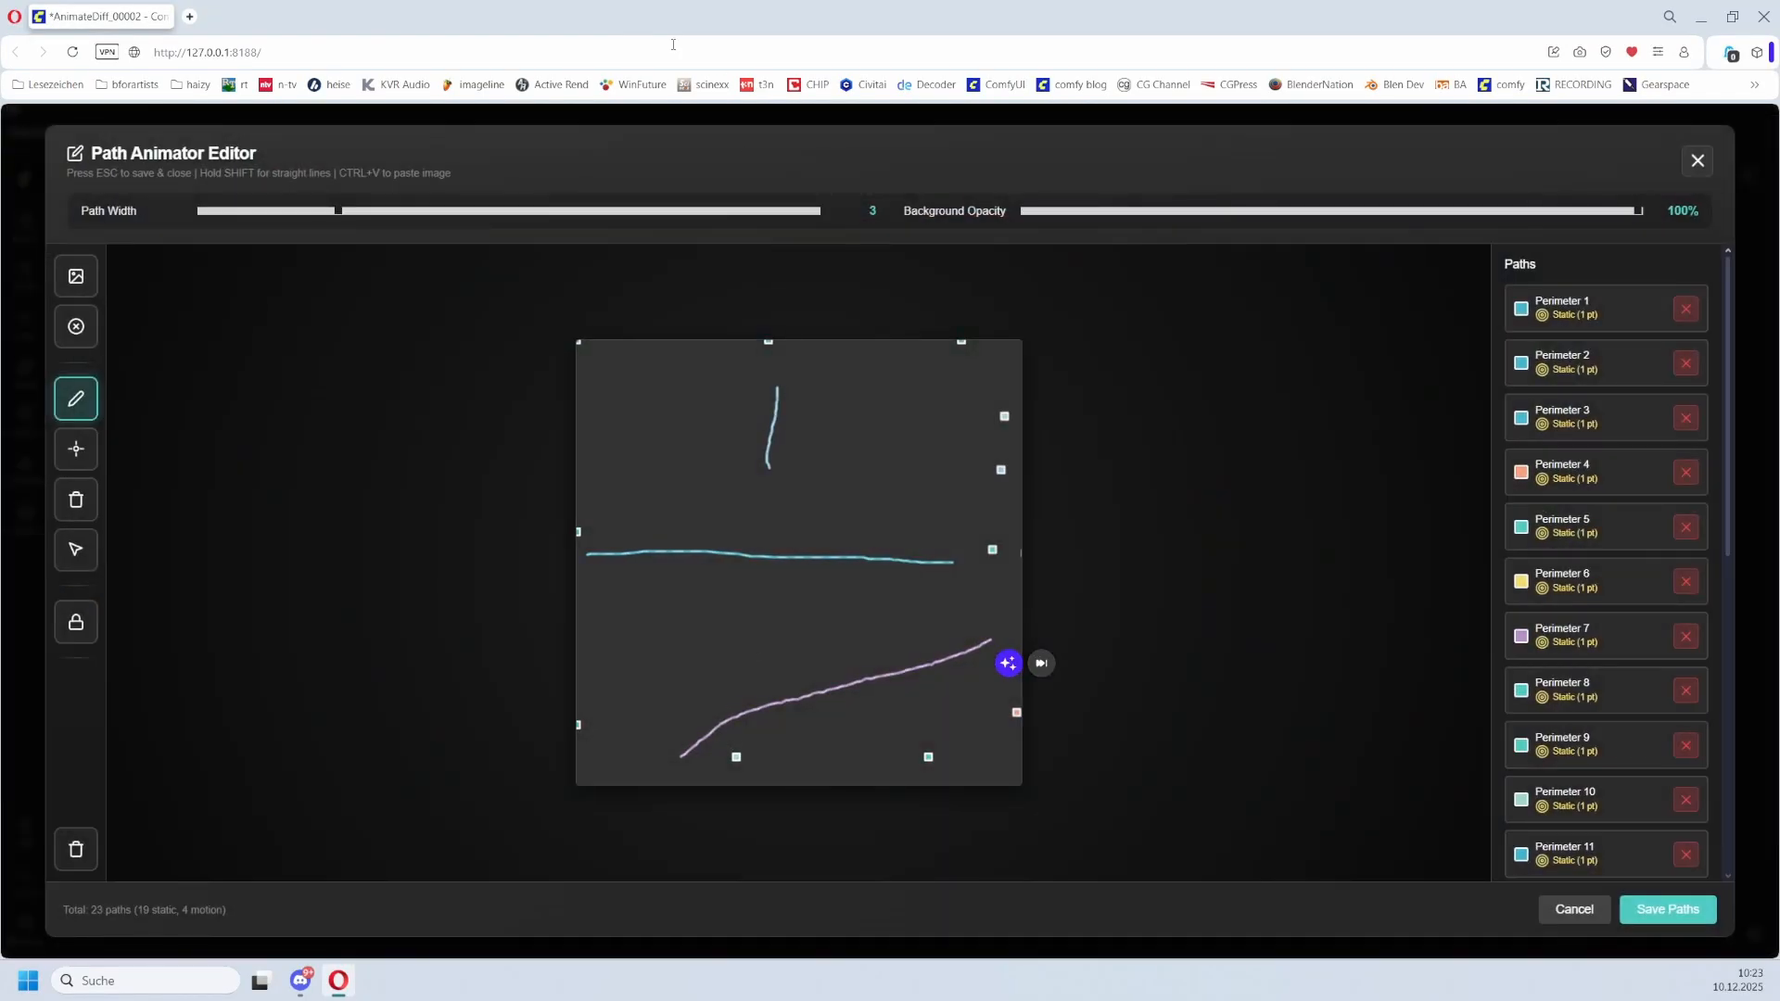
{"action": "left_click", "coordinate": [78, 281]}
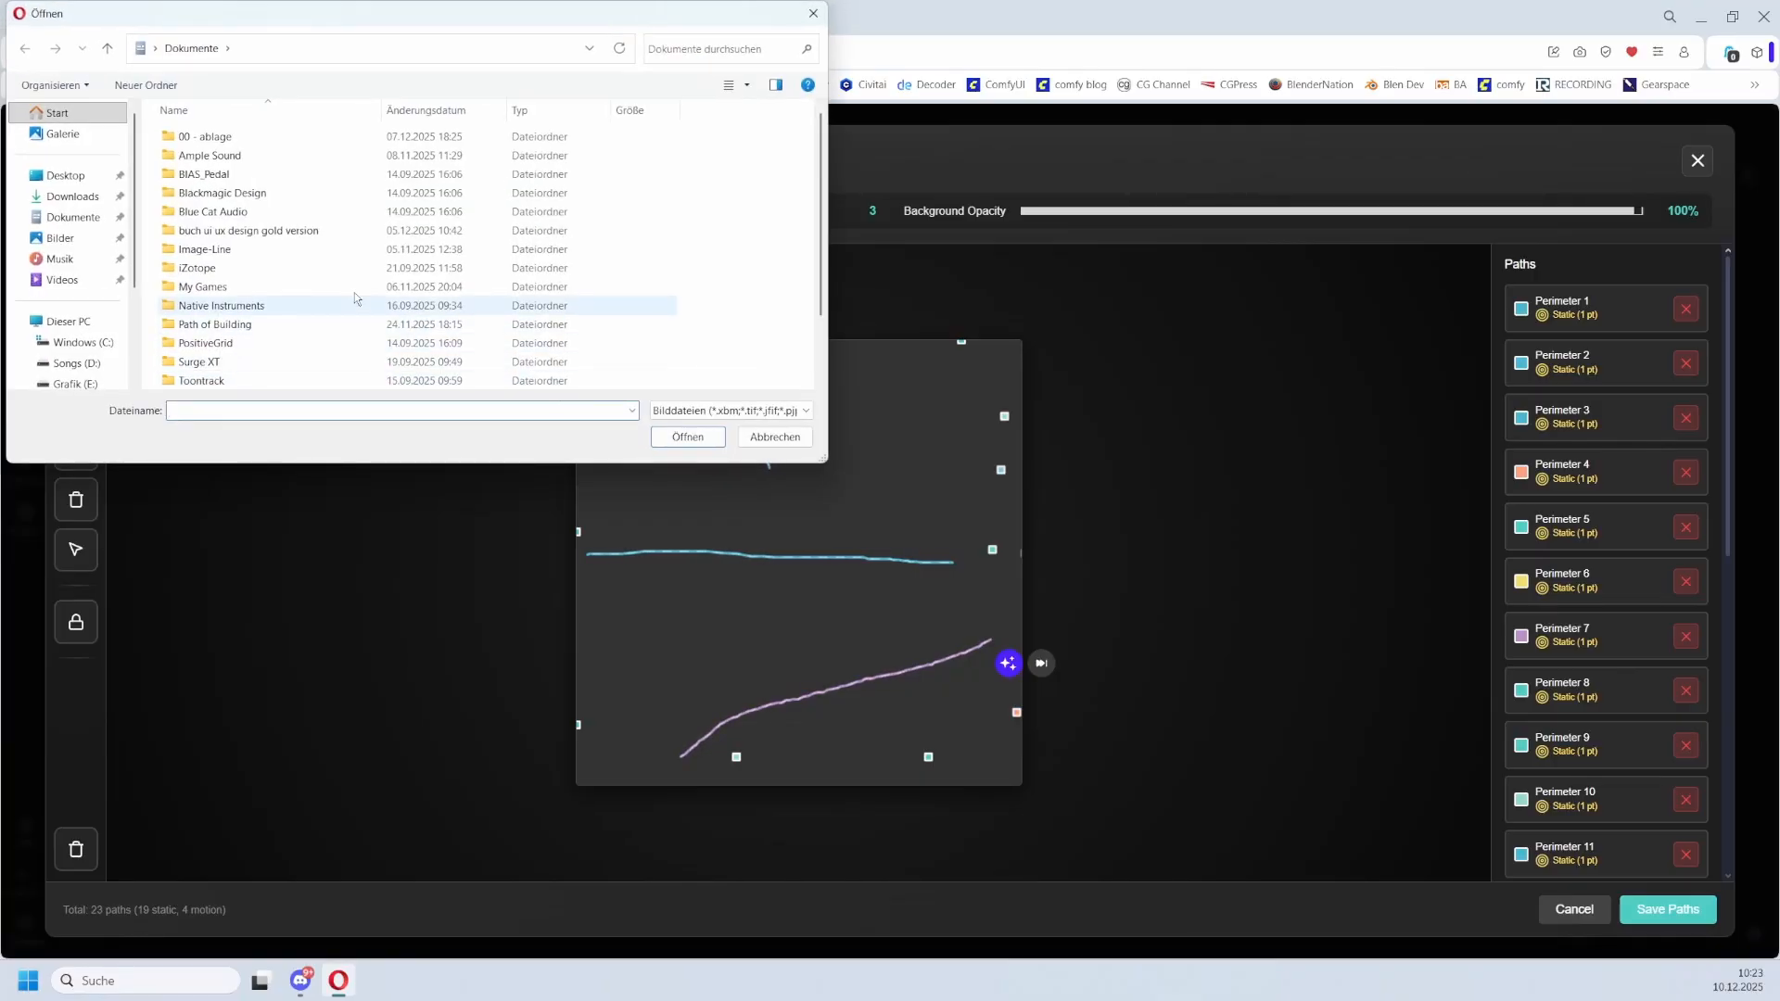
{"action": "left_click", "coordinate": [269, 380]}
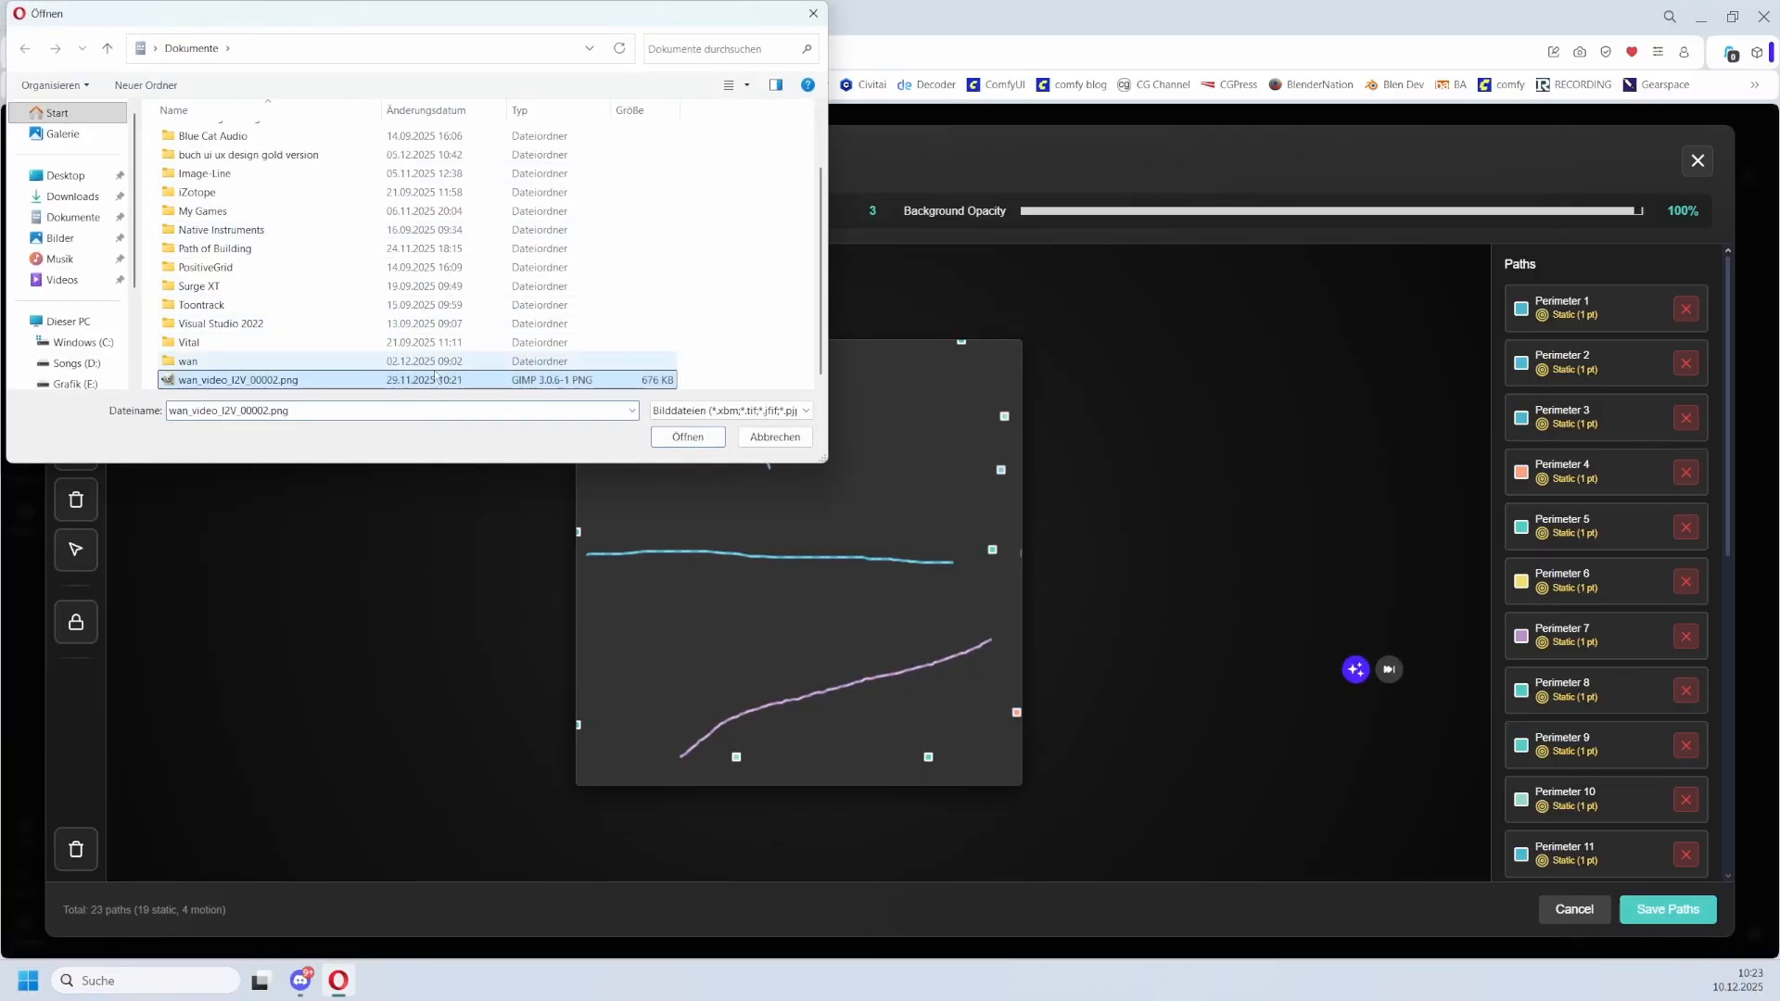
{"action": "left_click", "coordinate": [688, 437]}
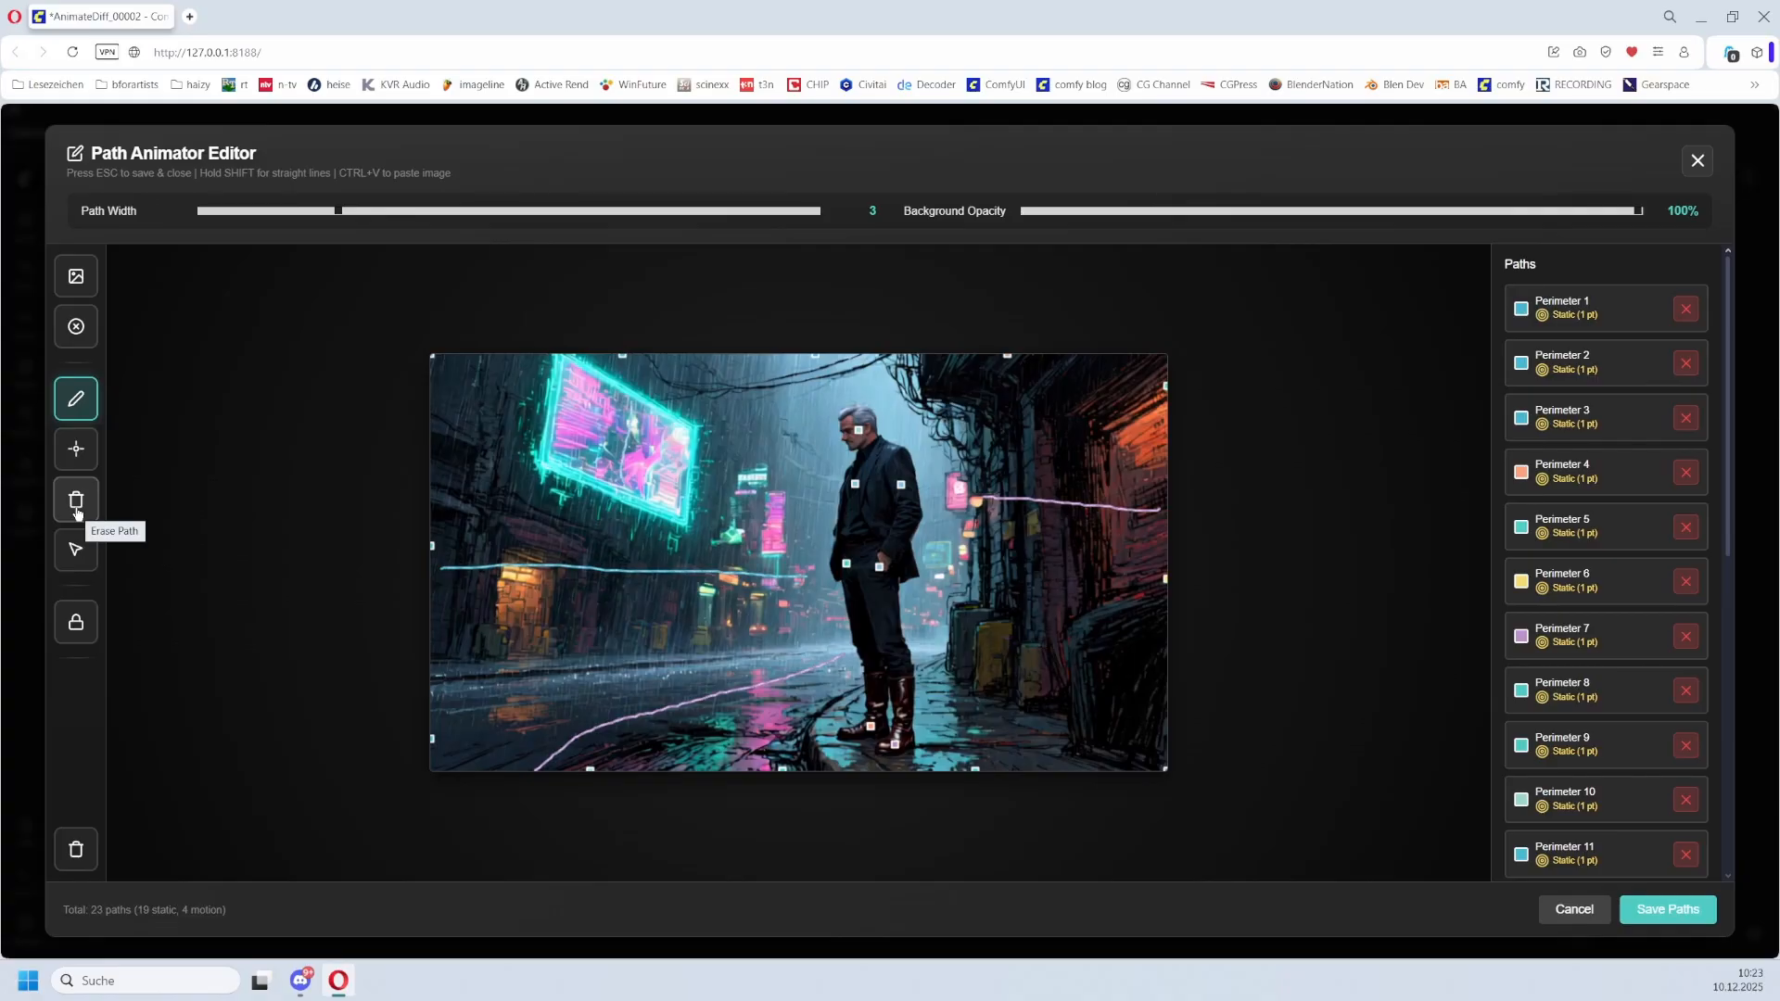
- Clear all existing paths and lock the image's perimeter with 12 static shapes
{"action": "left_click", "coordinate": [77, 860]}
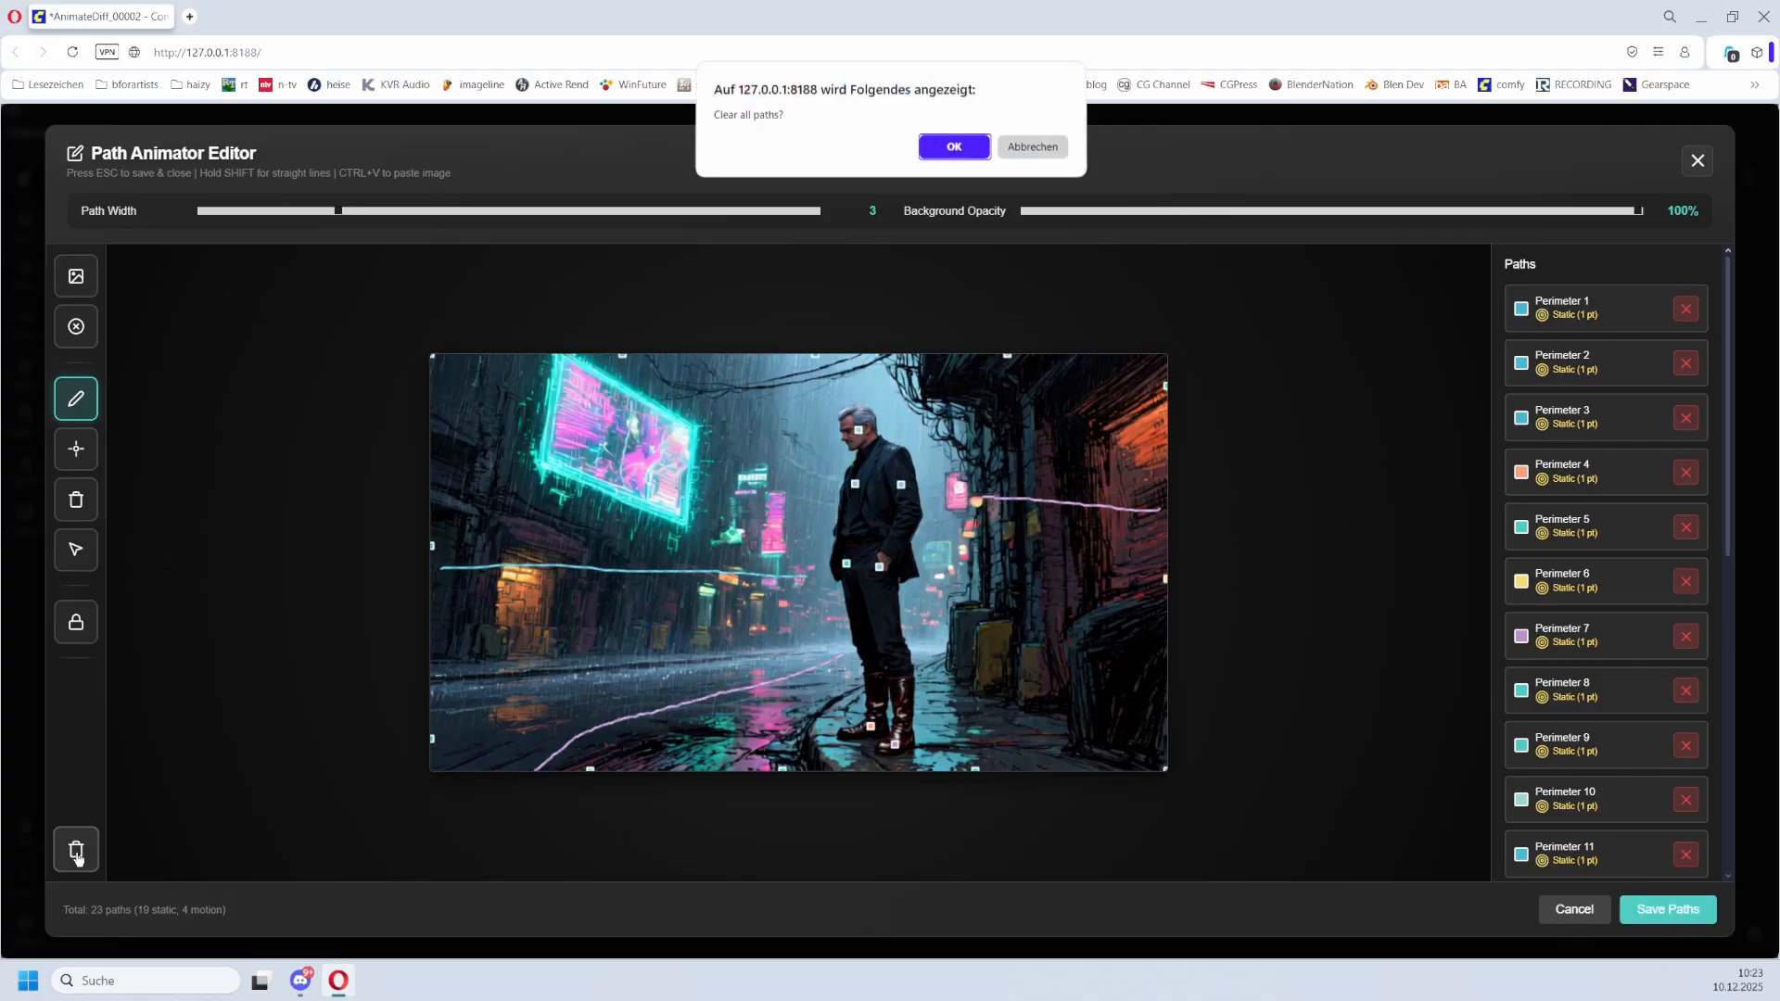
{"action": "left_click", "coordinate": [954, 146]}
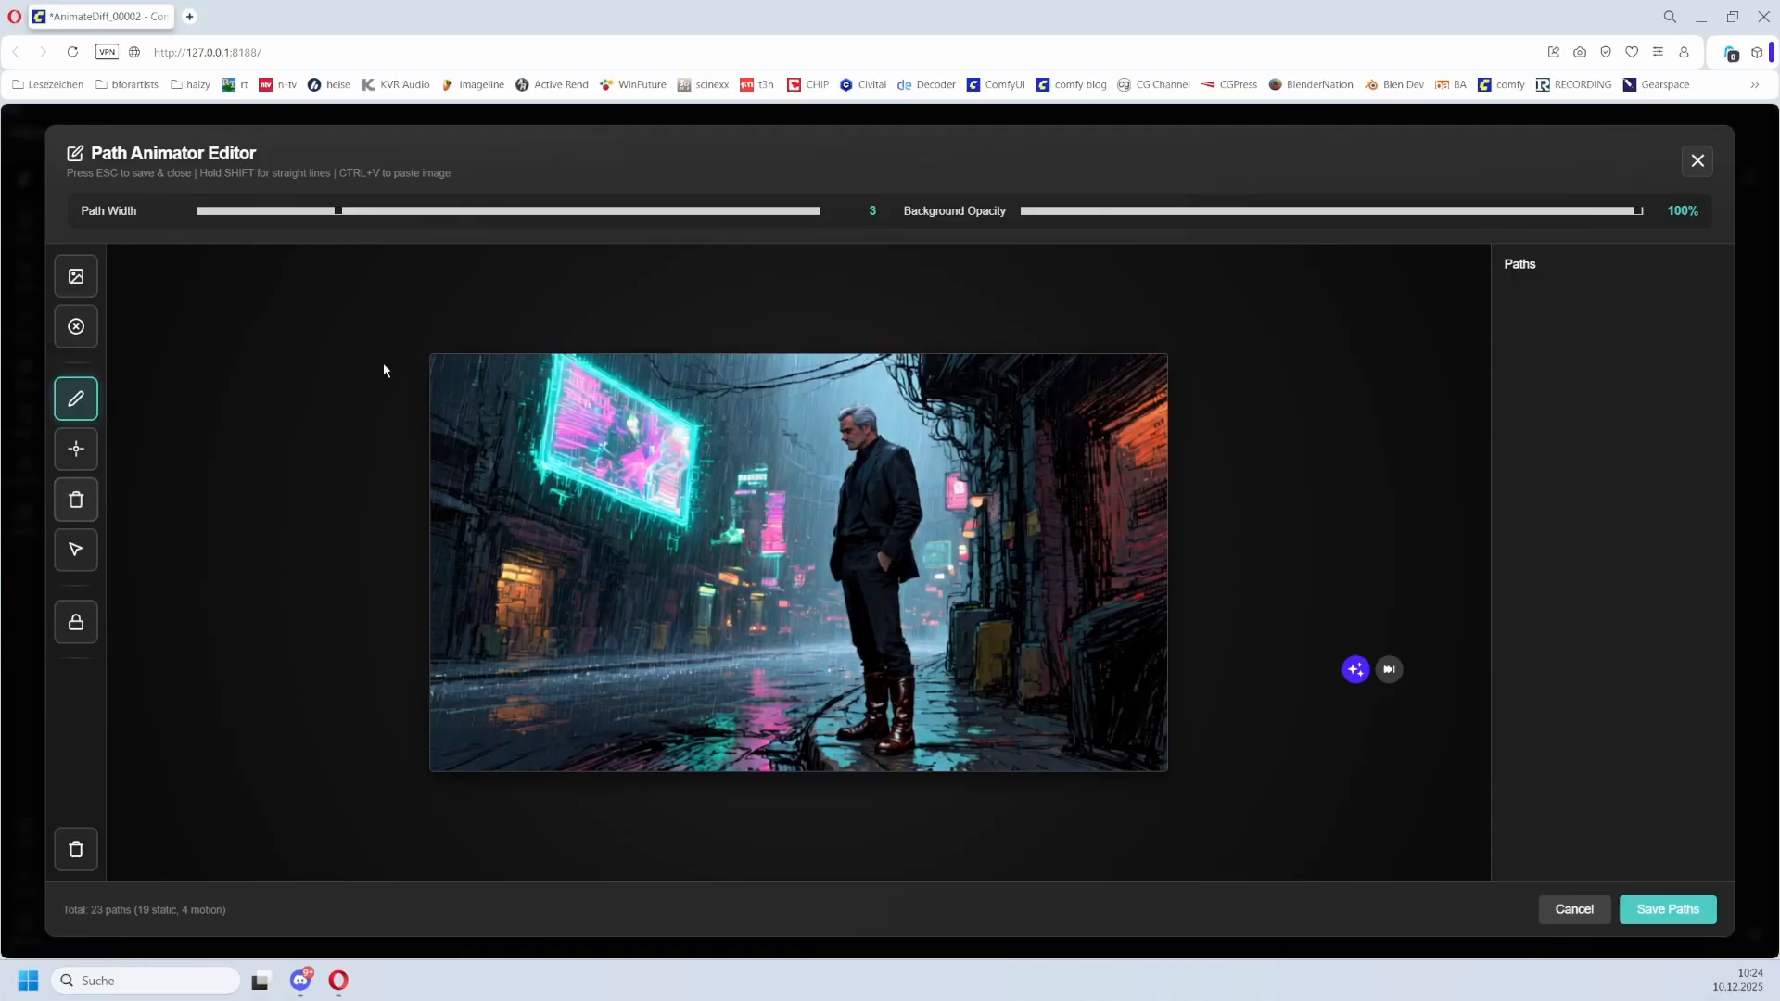
{"action": "left_click", "coordinate": [76, 623]}
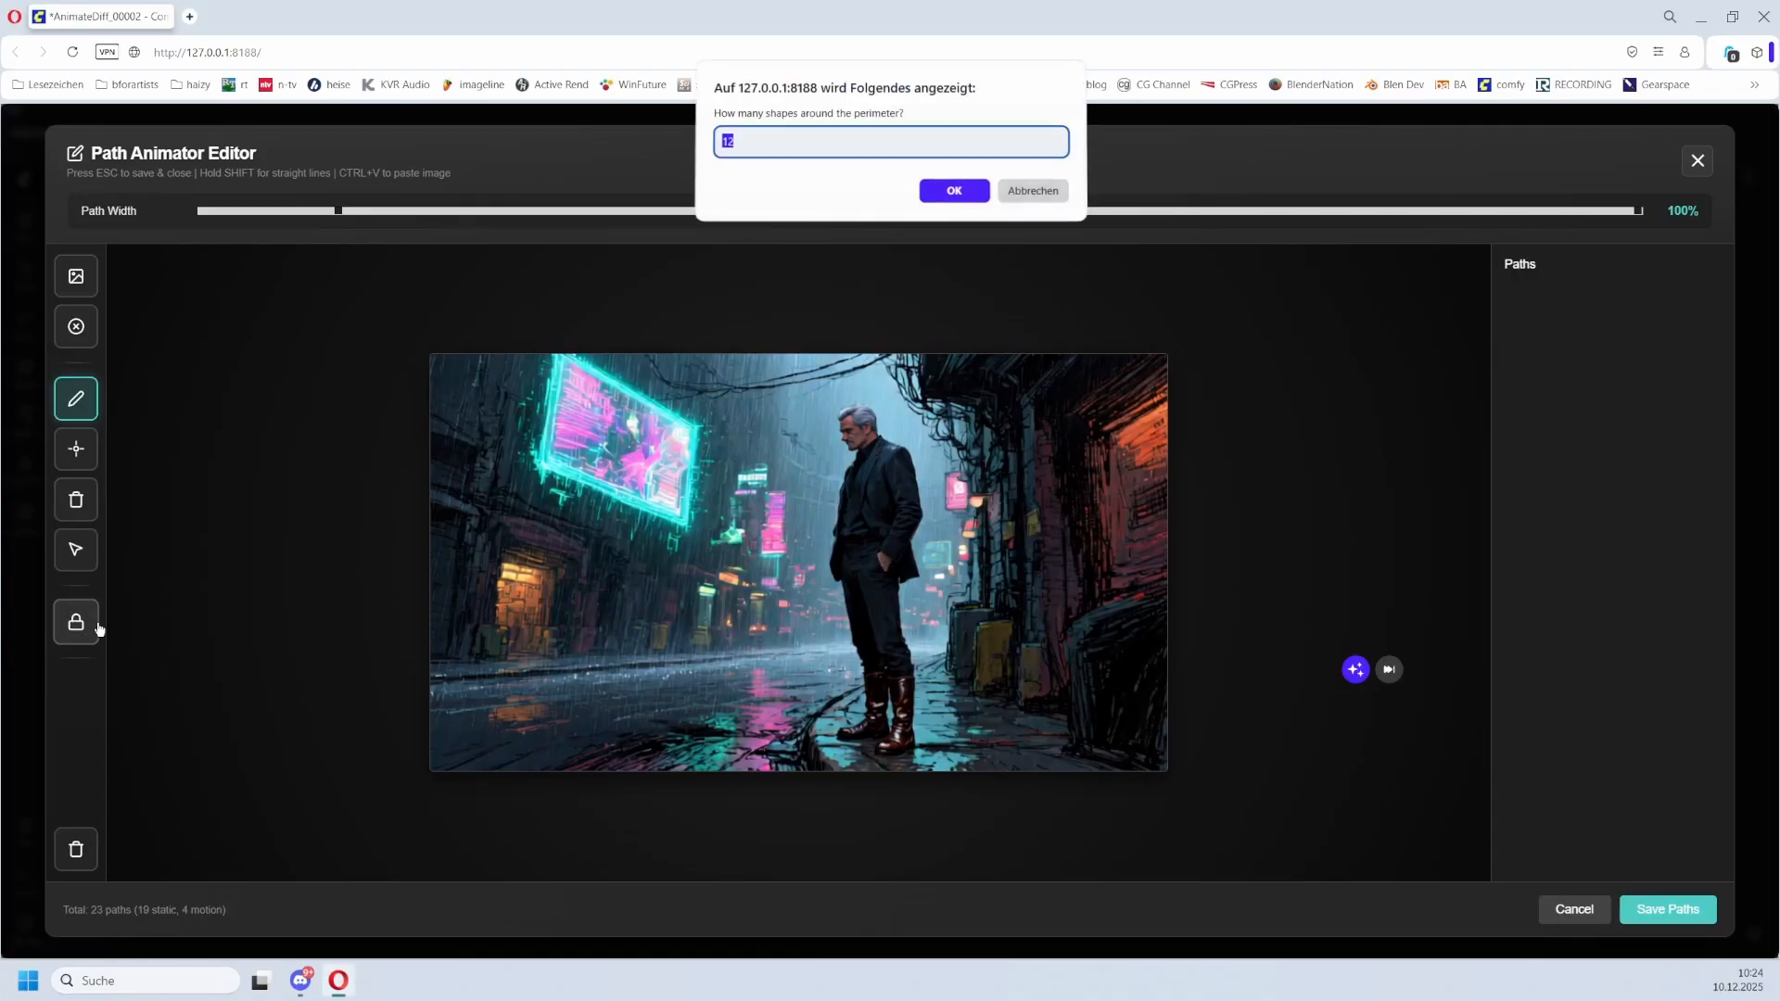
{"action": "left_click", "coordinate": [954, 193]}
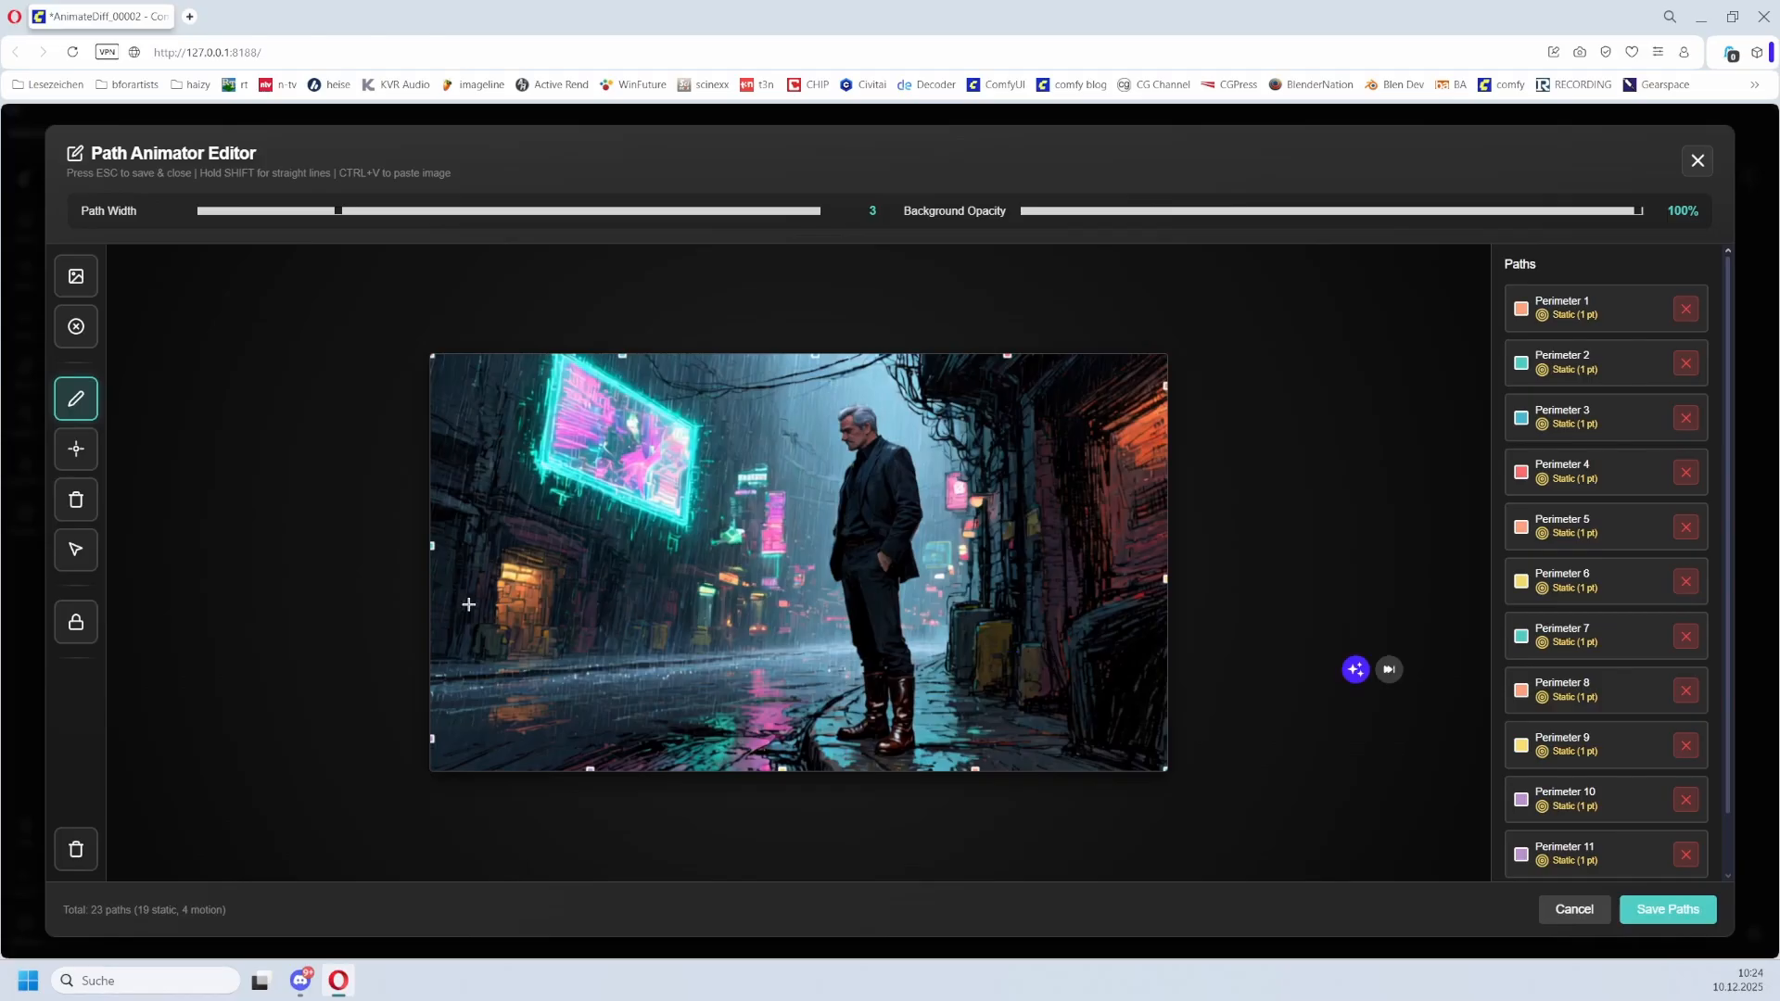
- Draw three motion paths: across the buildings left of the man, across the wall right of him, and down from the neon billboard
{"action": "left_click_drag", "start_coordinate": [451, 570], "coordinate": [697, 600]}
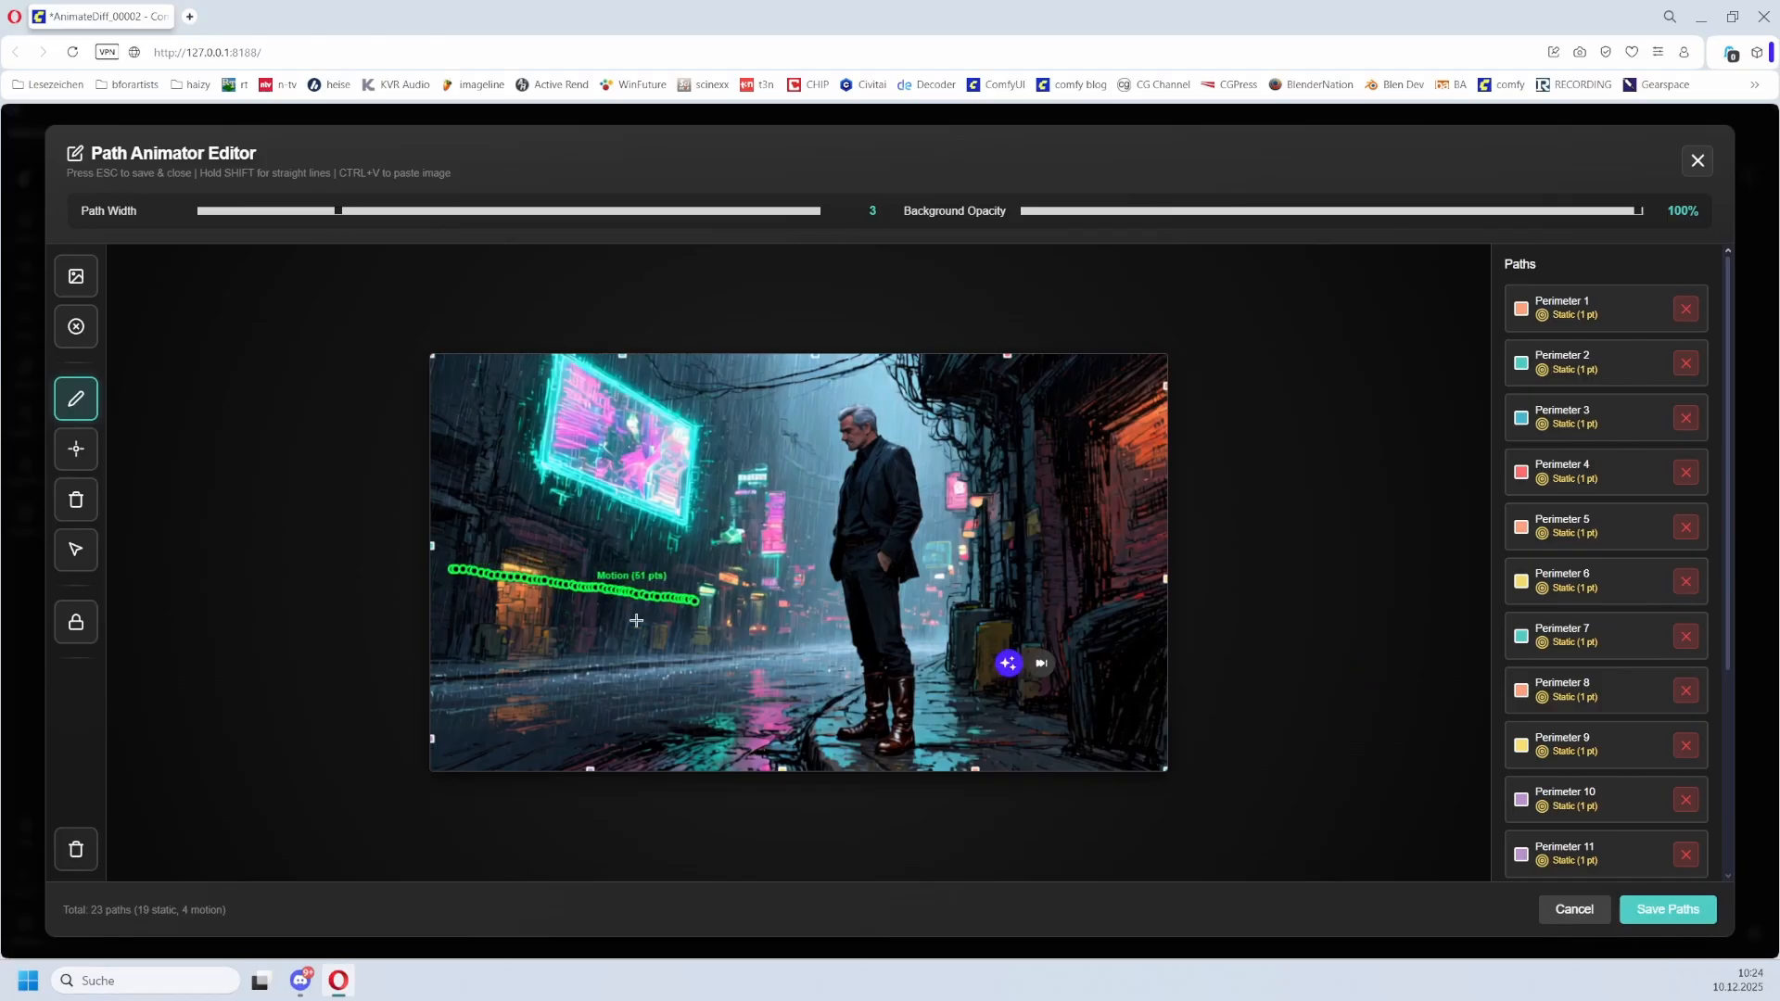
{"action": "left_click_drag", "start_coordinate": [999, 535], "coordinate": [1158, 570]}
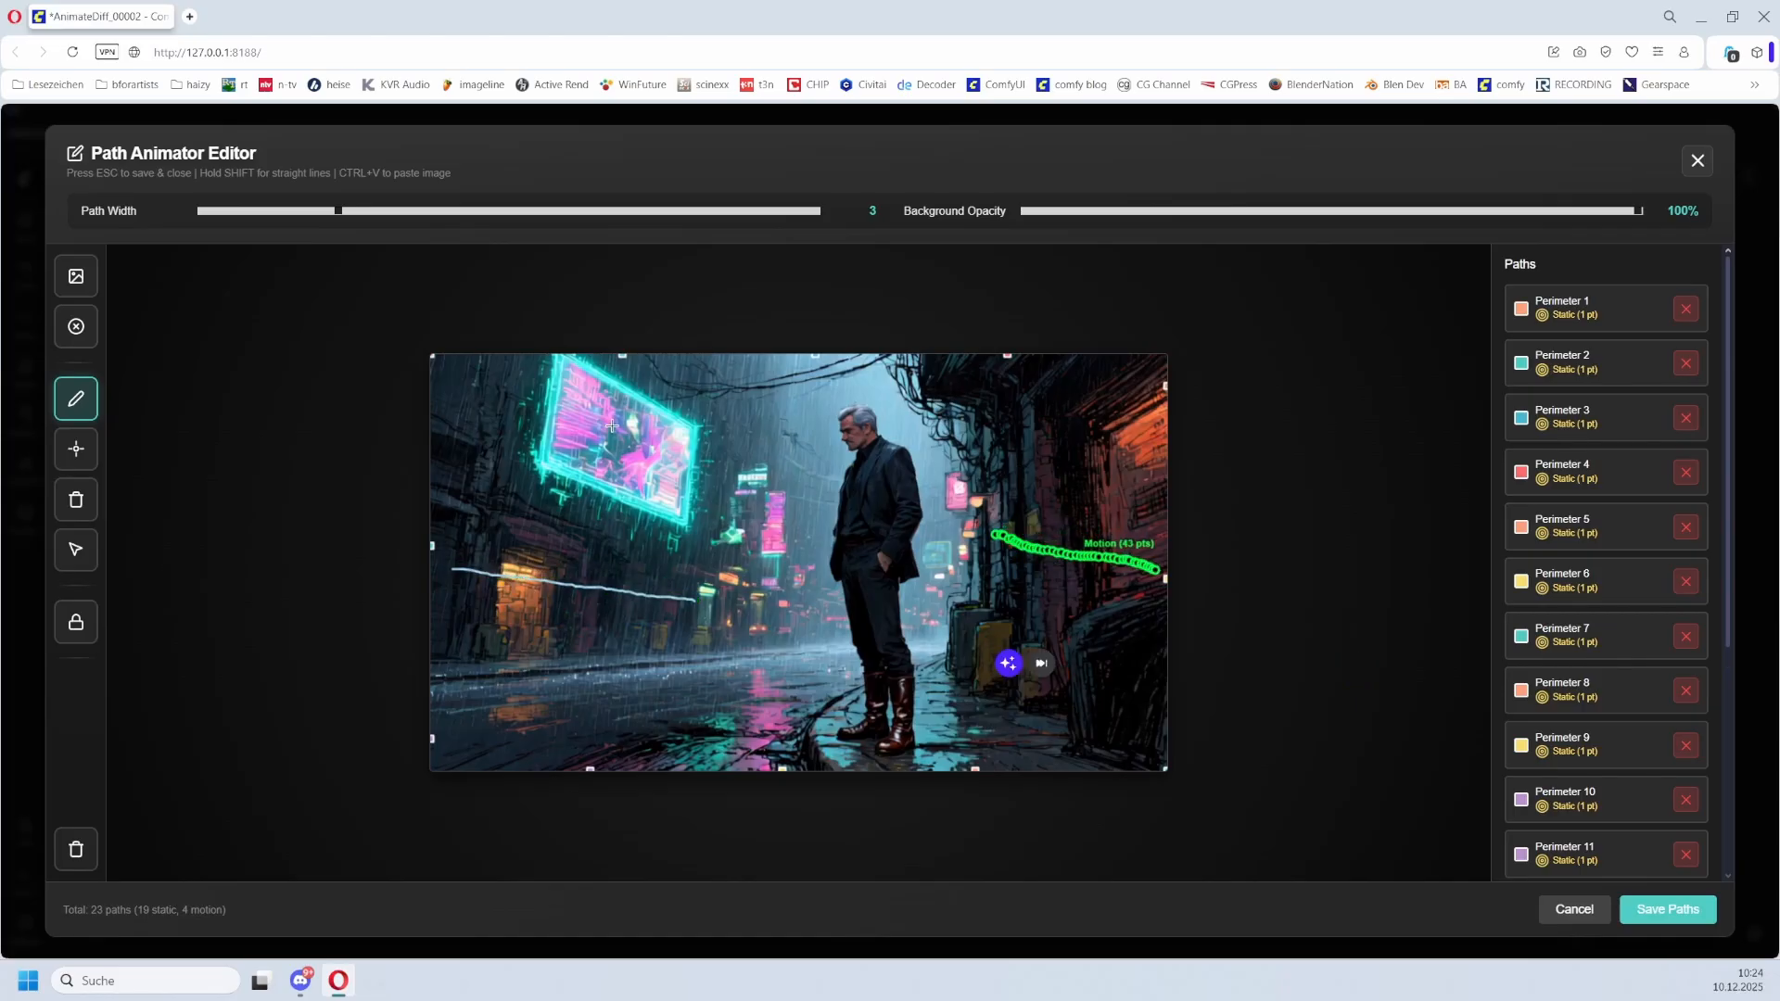
{"action": "left_click_drag", "start_coordinate": [618, 426], "coordinate": [608, 658]}
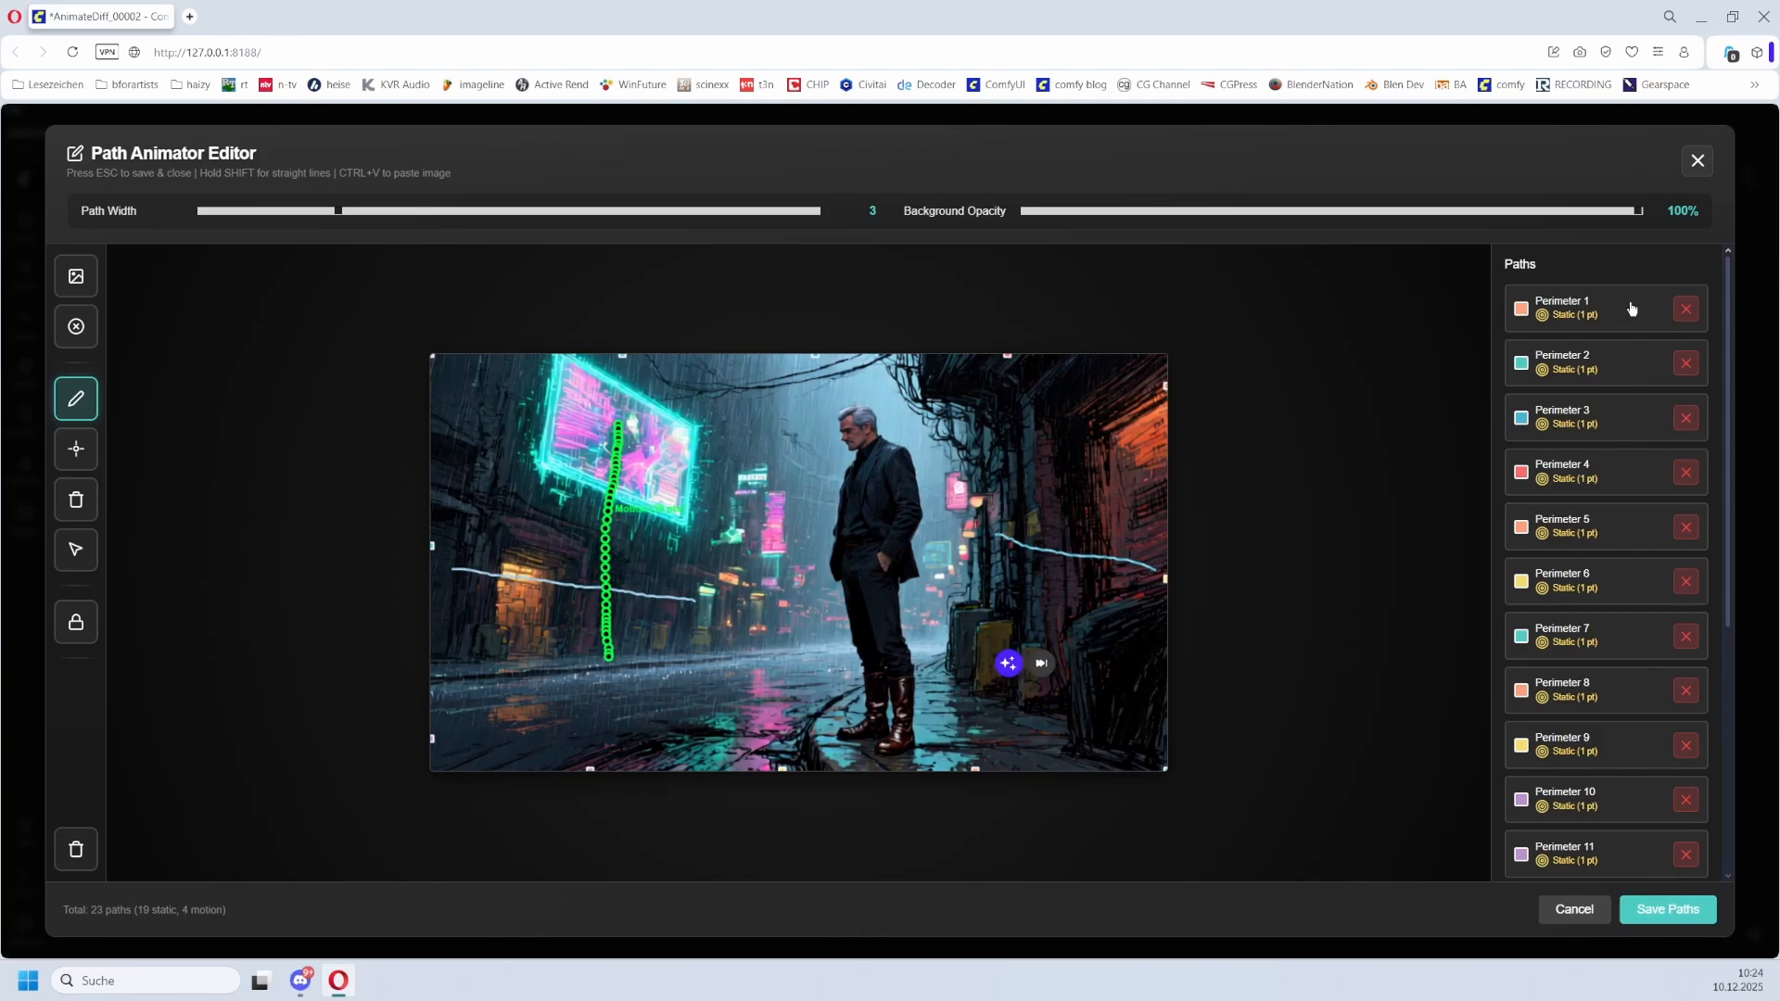
- Check the timeline range and interpolation options of the Perimeter 1 path and save the drawn paths
{"action": "left_click", "coordinate": [1585, 311]}
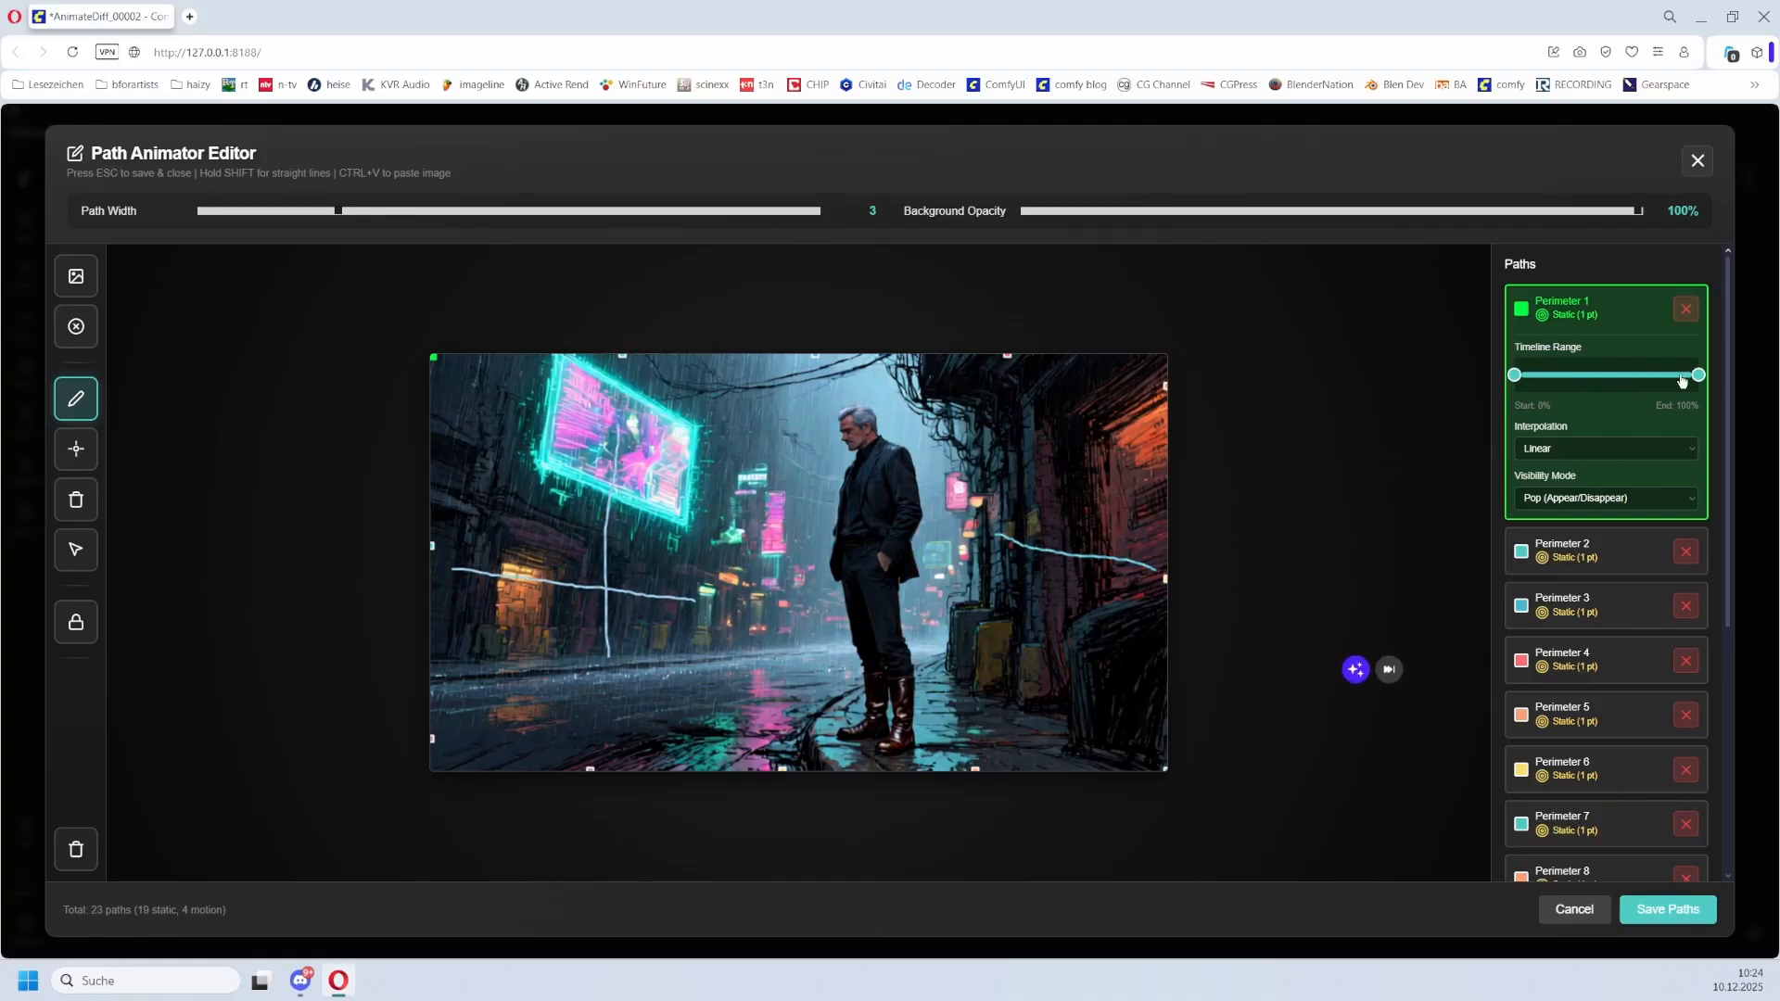
{"action": "left_click", "coordinate": [1584, 458]}
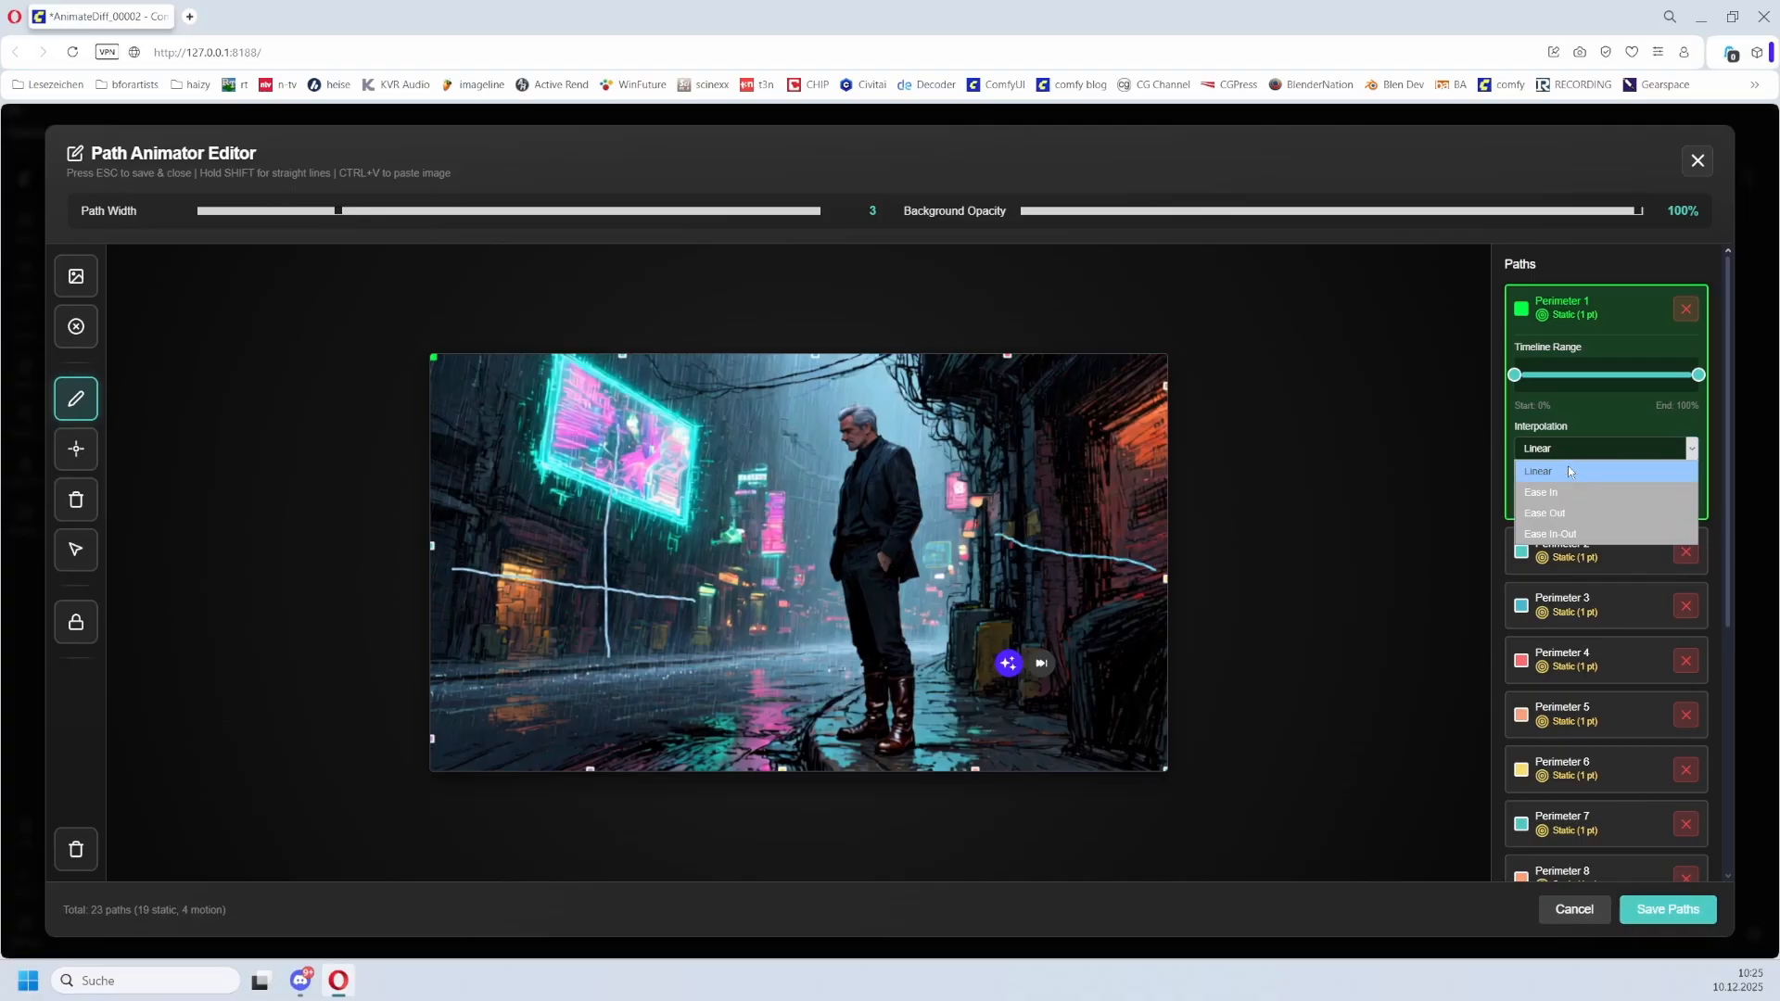
{"action": "left_click", "coordinate": [1283, 534]}
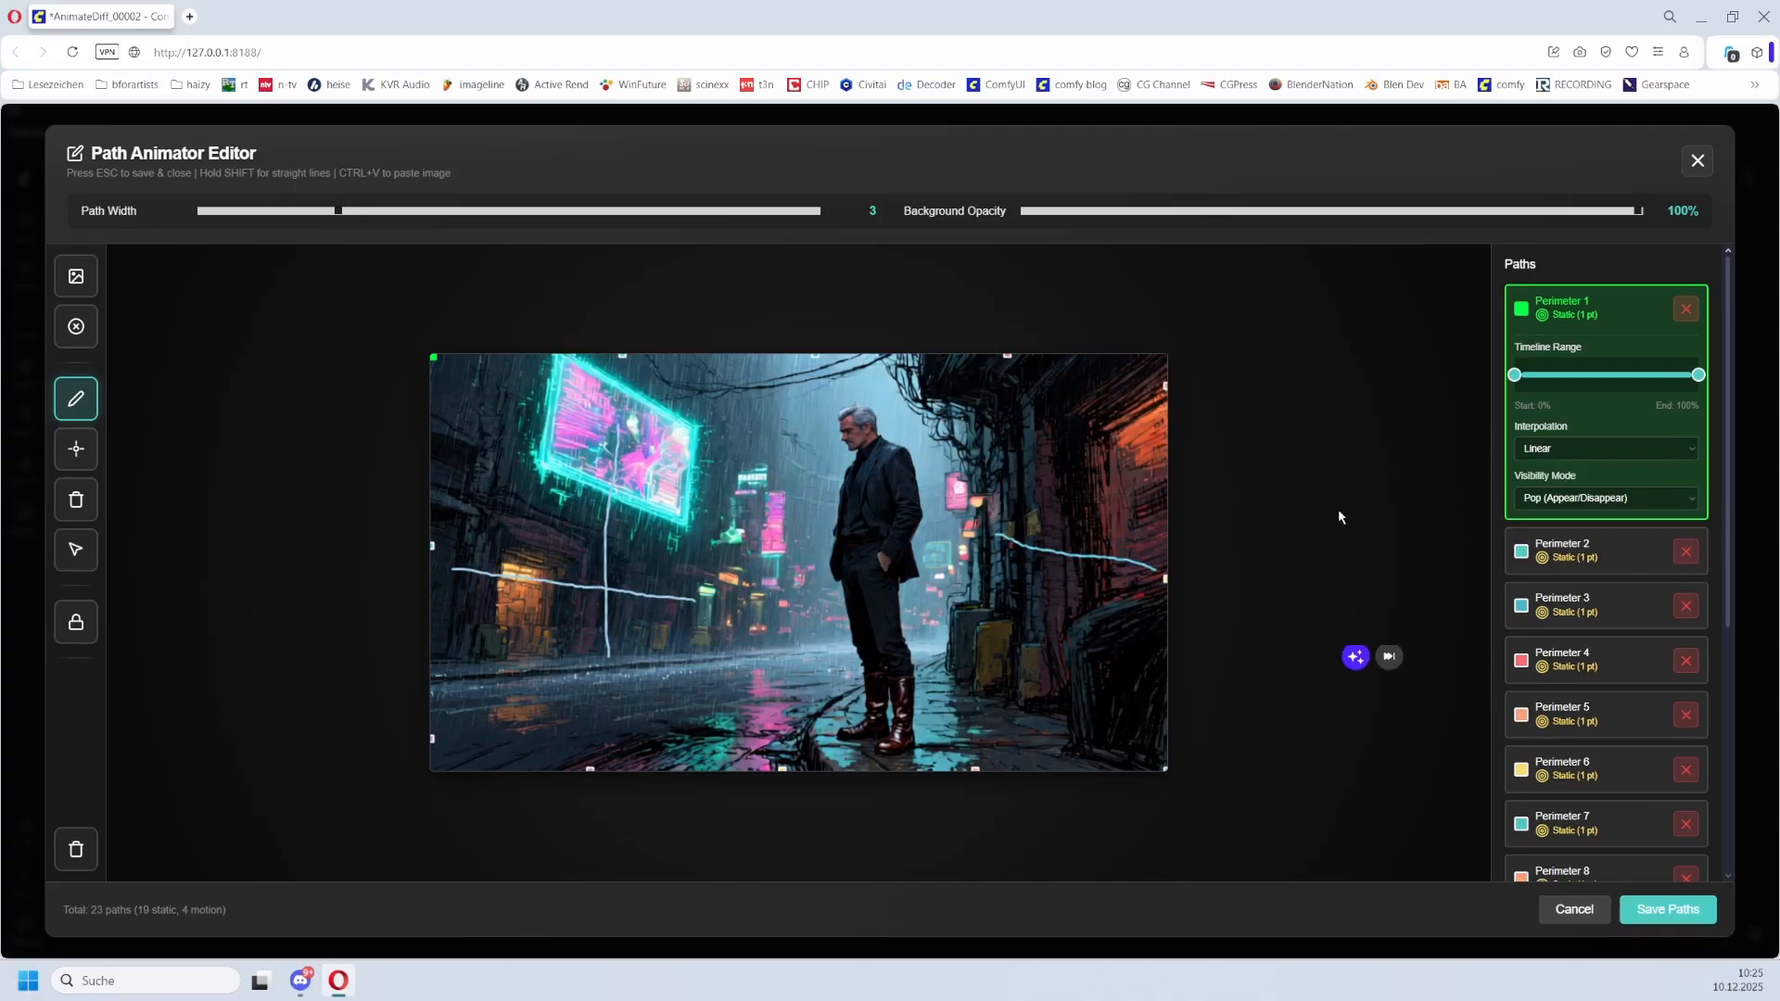
{"action": "left_click", "coordinate": [1664, 913]}
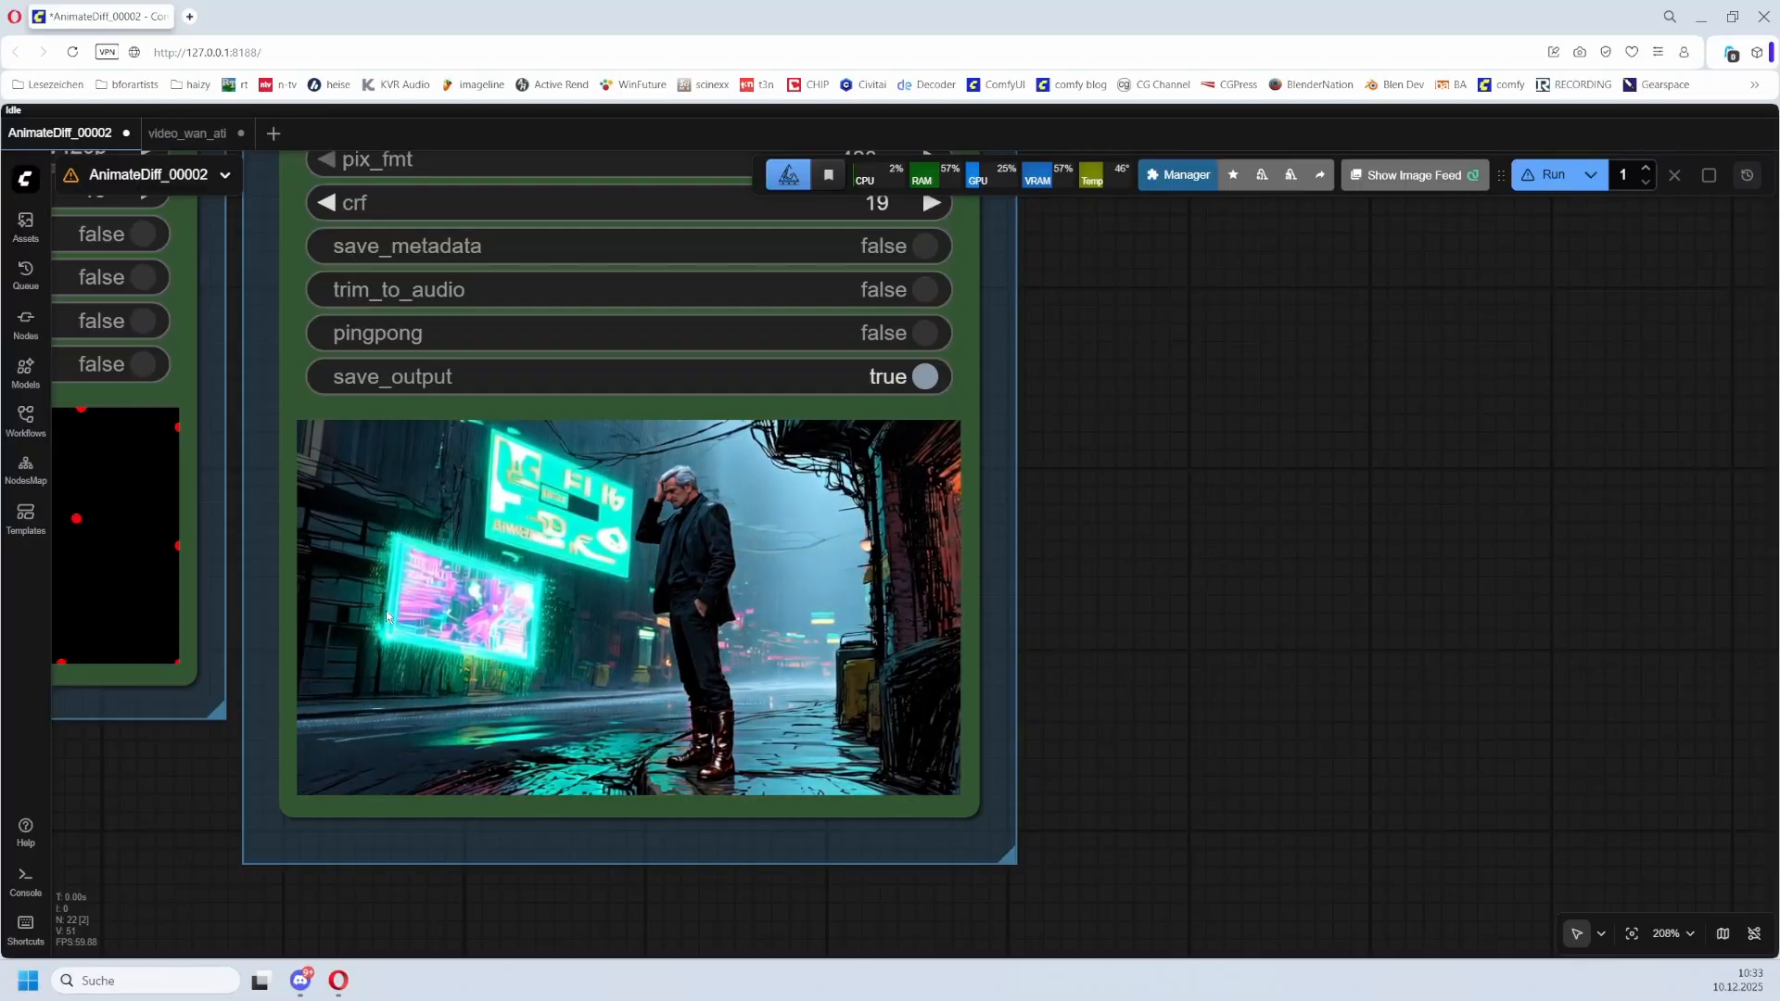
- Inspect the new video result beside the red-dot path preview
{"action": "left_click_drag", "start_coordinate": [249, 688], "coordinate": [863, 700]}
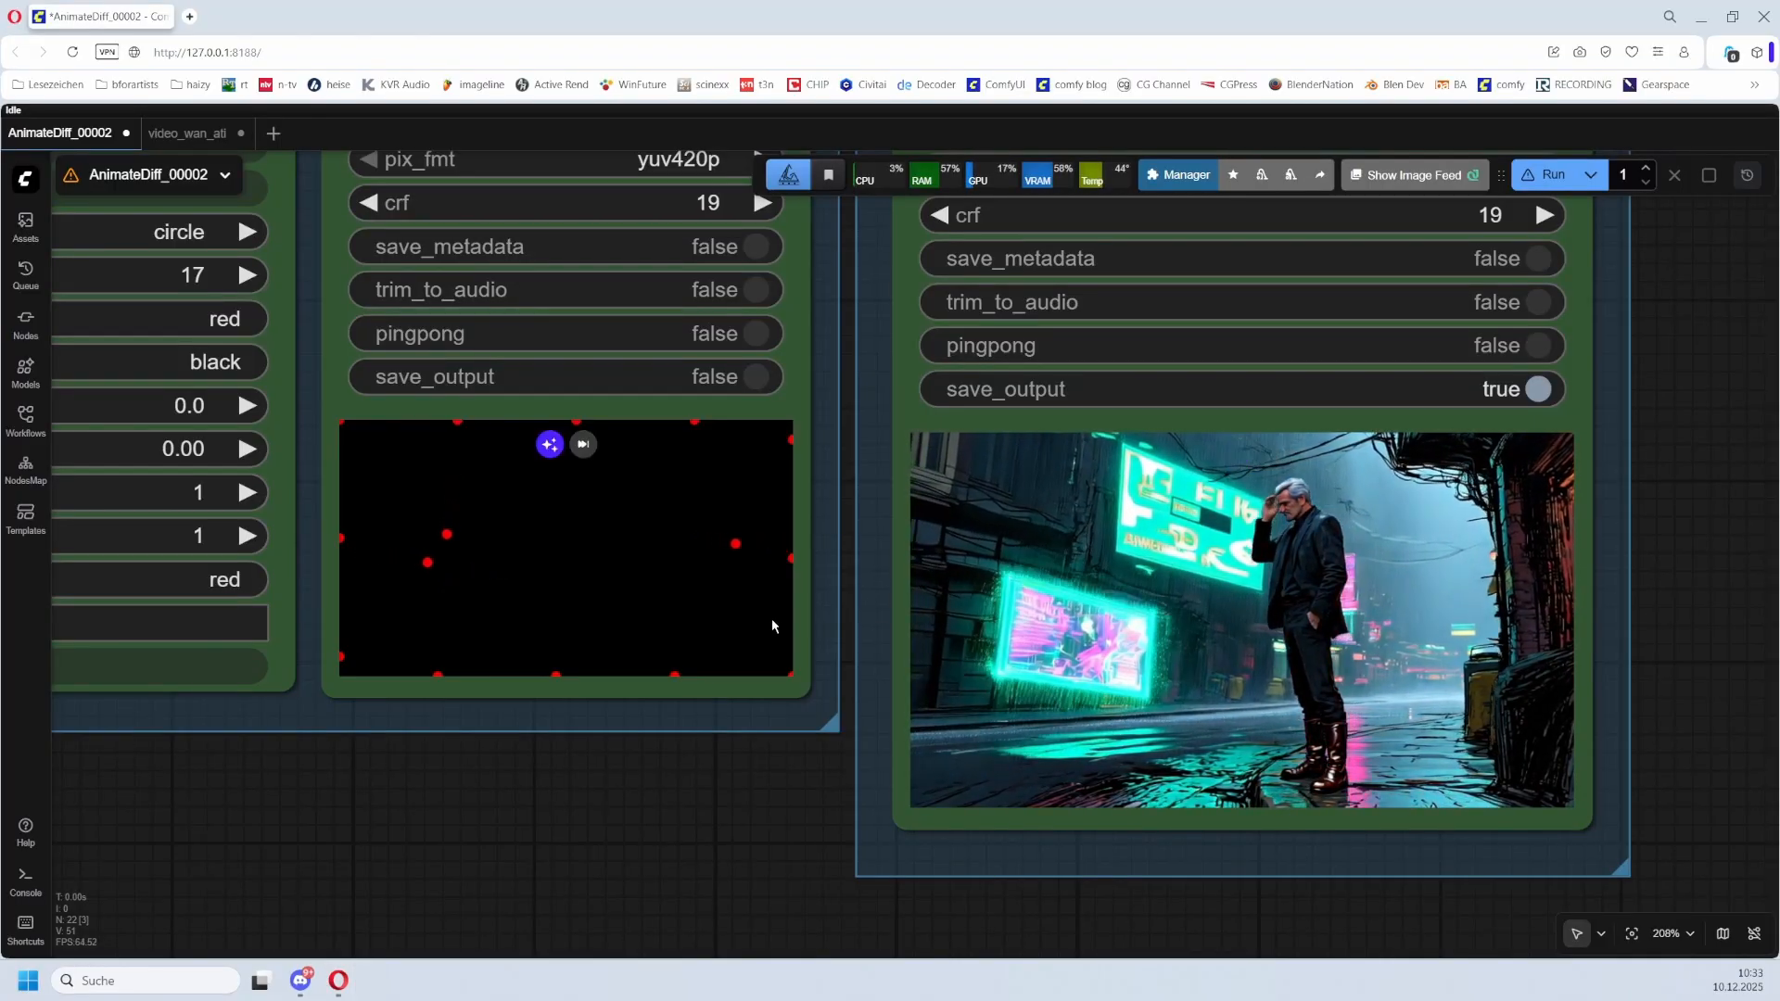
{"action": "scroll", "coordinate": [772, 619], "scroll_direction": "down", "scroll_amount": 7}
{"action": "left_click_drag", "start_coordinate": [563, 535], "coordinate": [1289, 840]}
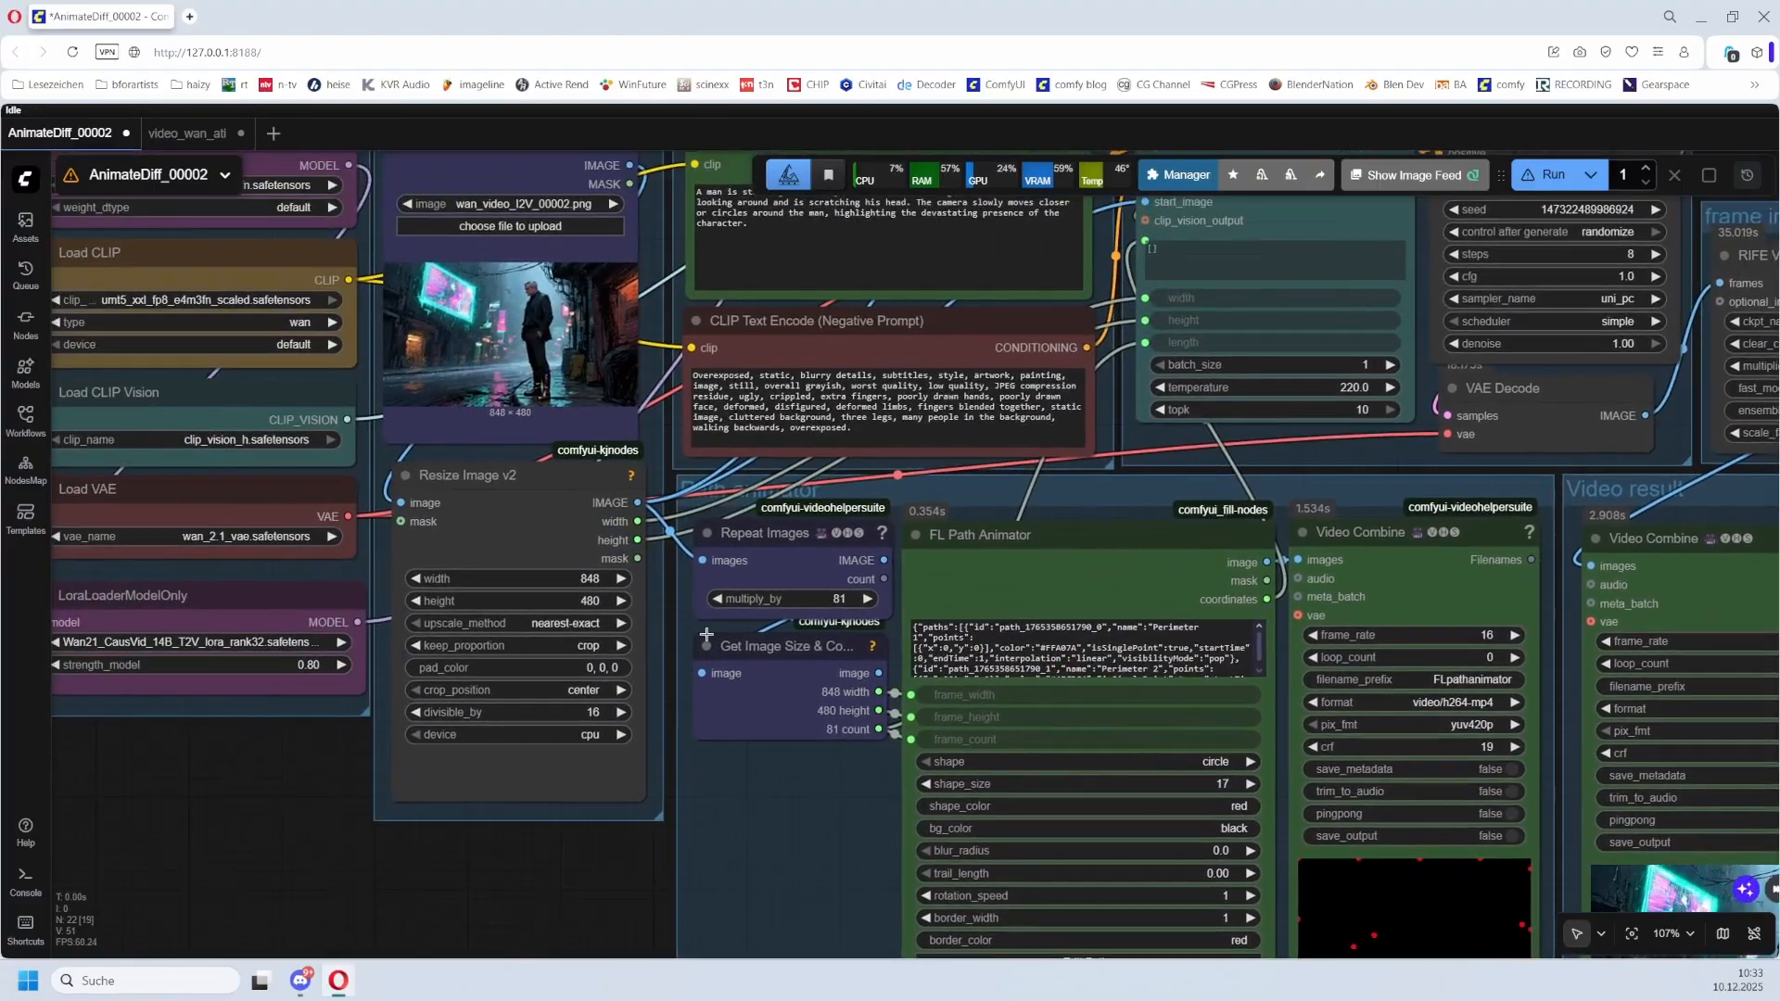
- Examine the model links note and the Load Diffusion Model, Load CLIP and Load CLIP Vision nodes in the load models group
{"action": "left_click_drag", "start_coordinate": [445, 565], "coordinate": [1133, 740]}
{"action": "left_click_drag", "start_coordinate": [1043, 682], "coordinate": [890, 635]}
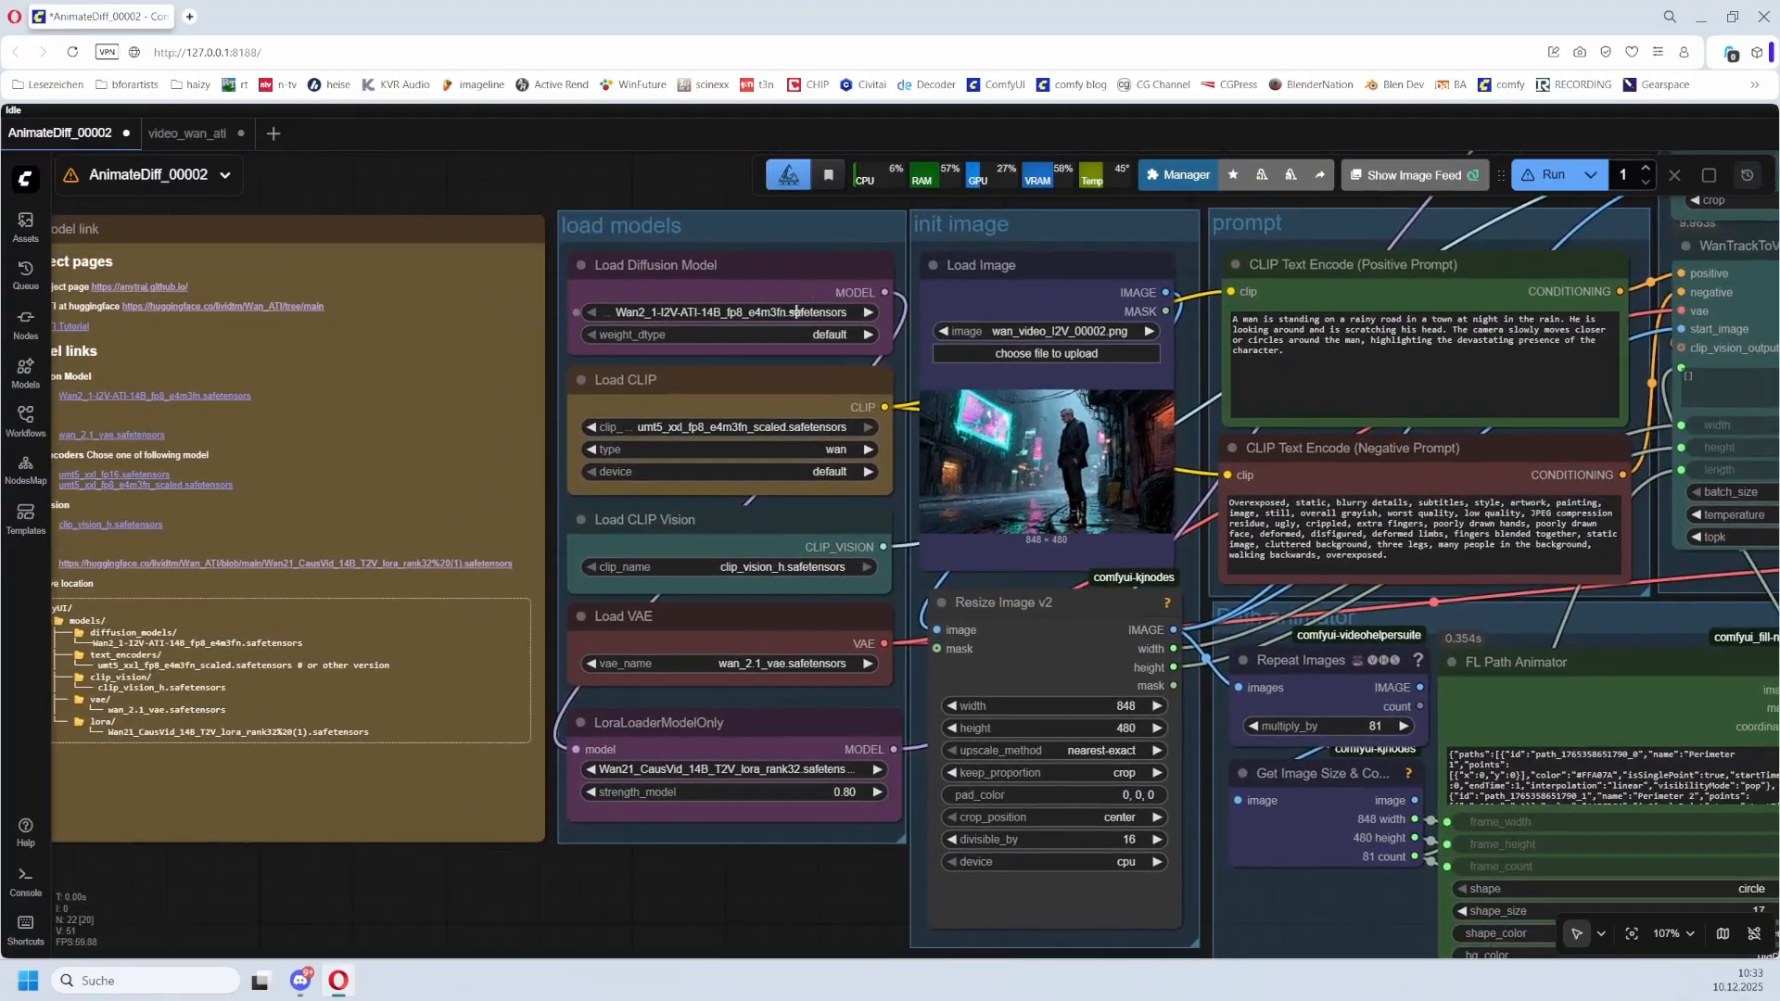
{"action": "left_click", "coordinate": [710, 227]}
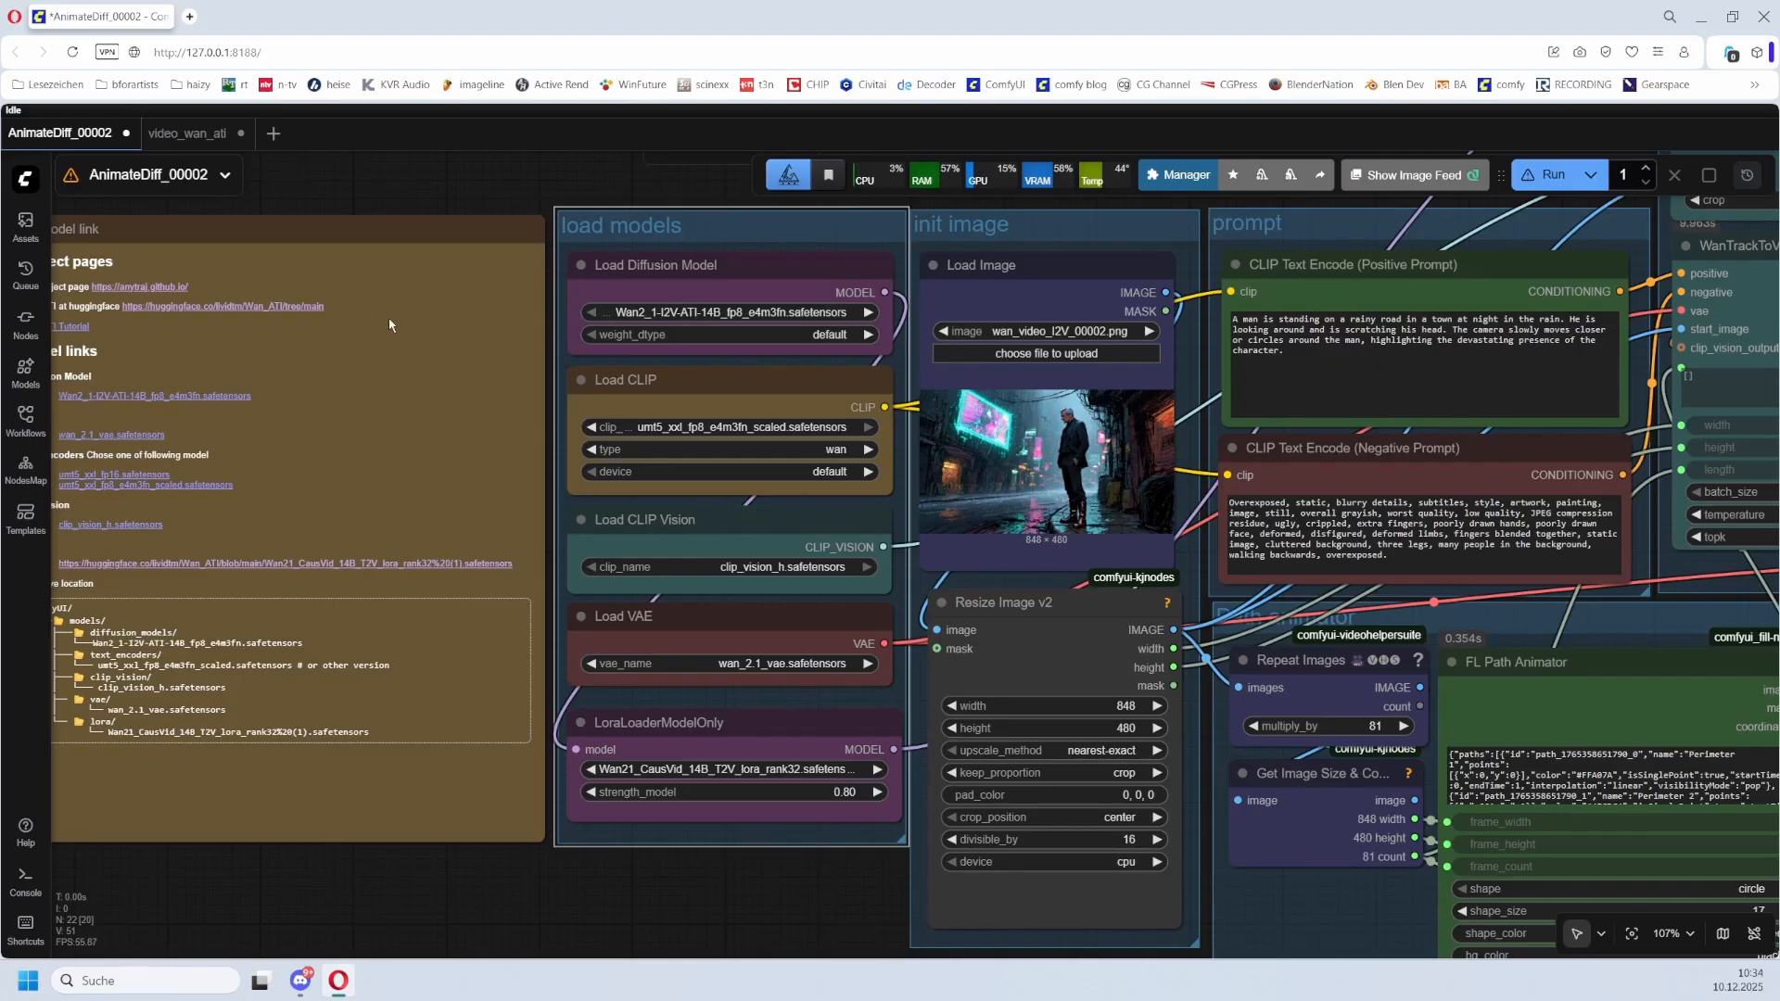
{"action": "left_click_drag", "start_coordinate": [545, 421], "coordinate": [706, 379]}
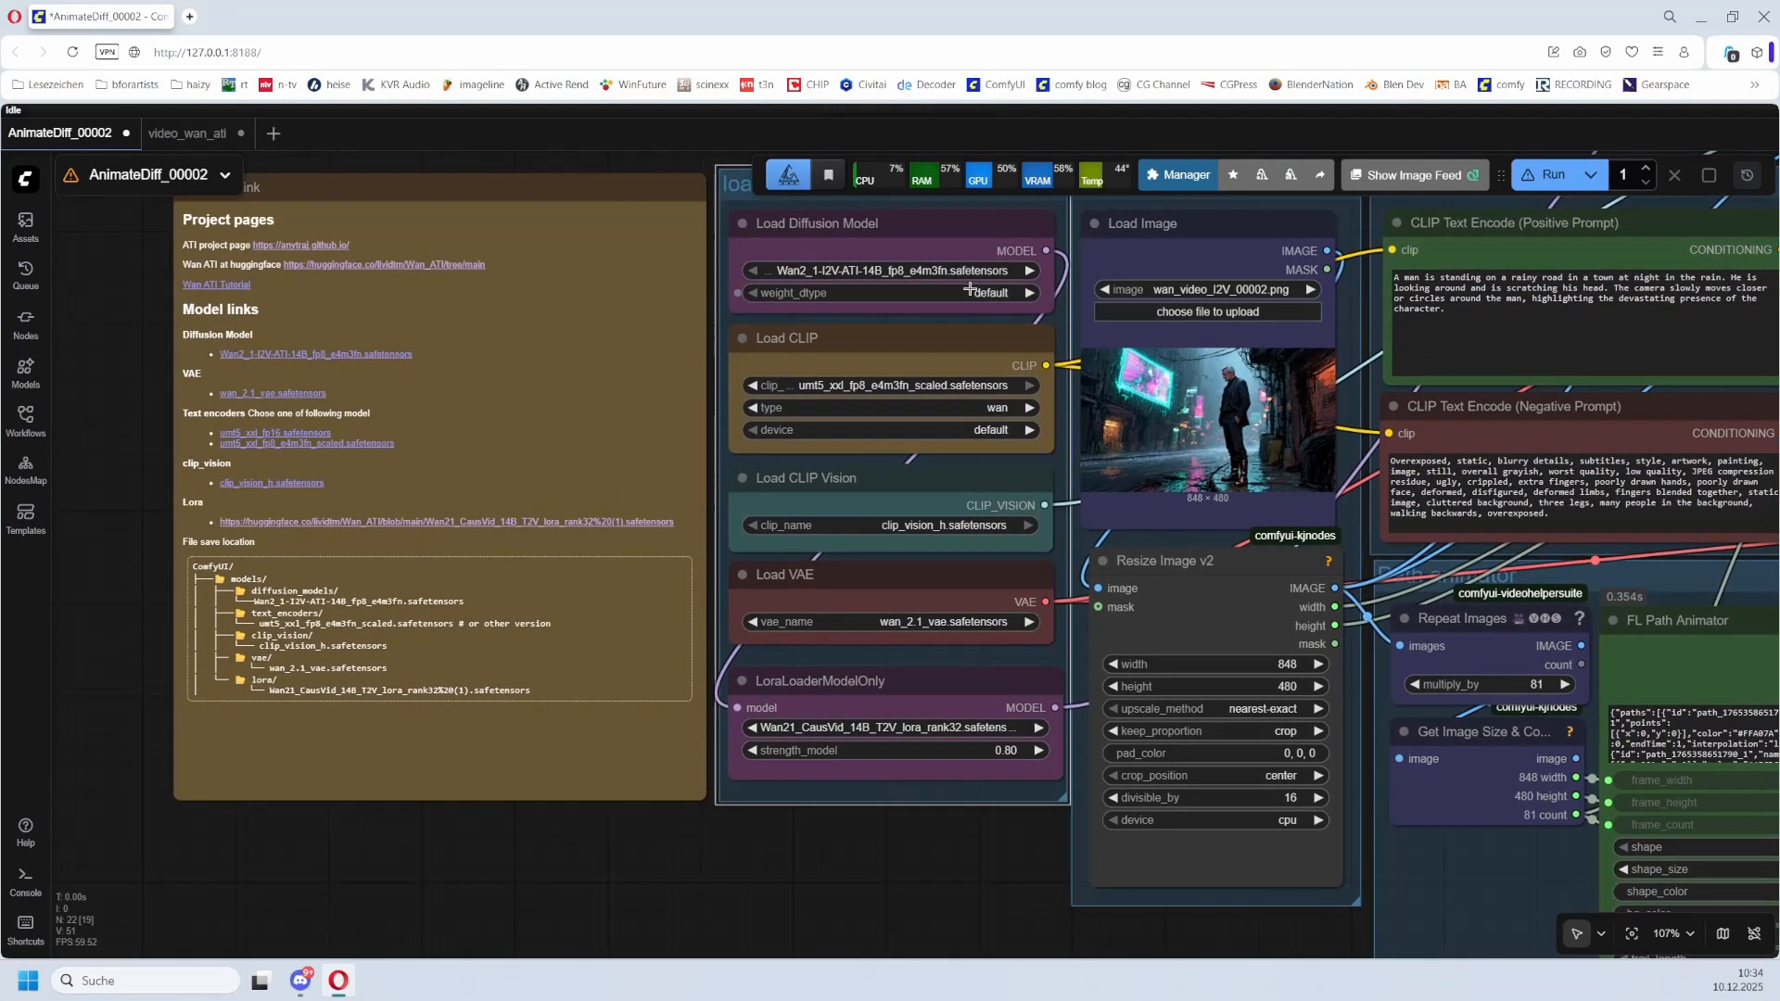
{"action": "left_click", "coordinate": [873, 338]}
{"action": "mouse_move", "coordinate": [875, 339]}
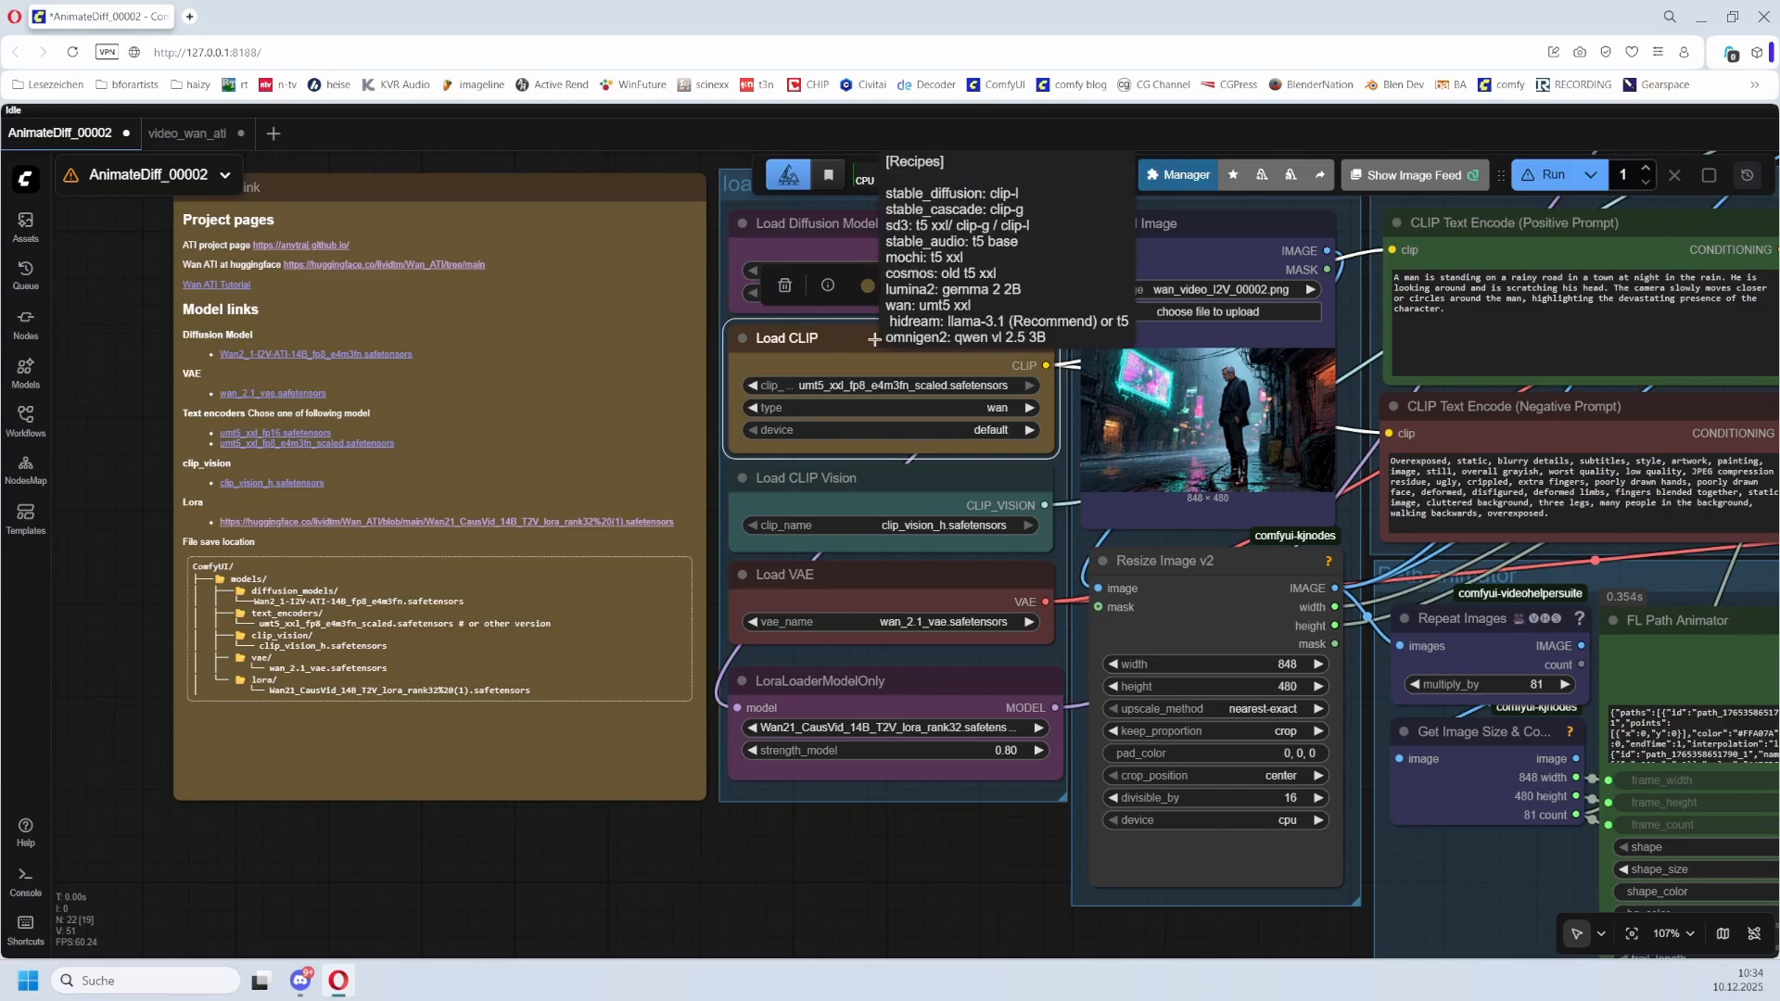
{"action": "left_click", "coordinate": [870, 483]}
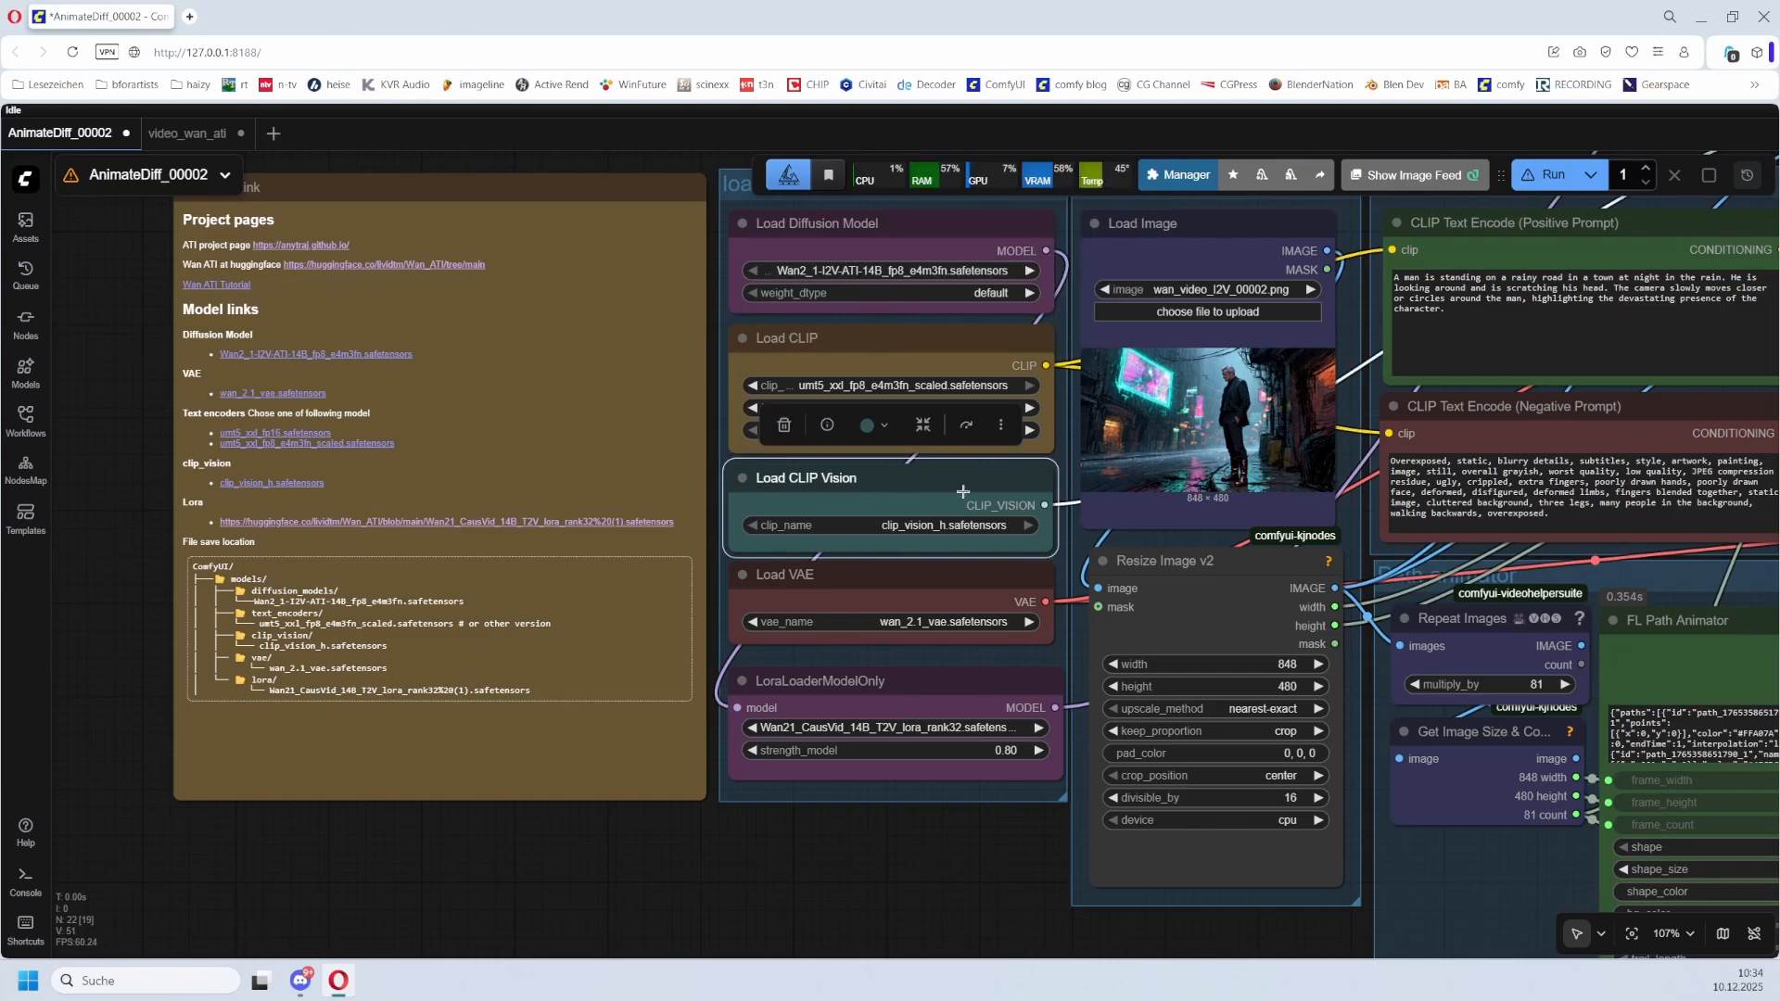
- Follow the graph from the prompt nodes through WanTrackToVideo to the FL Path Animator and Video Combine nodes
{"action": "left_click_drag", "start_coordinate": [962, 491], "coordinate": [654, 514]}
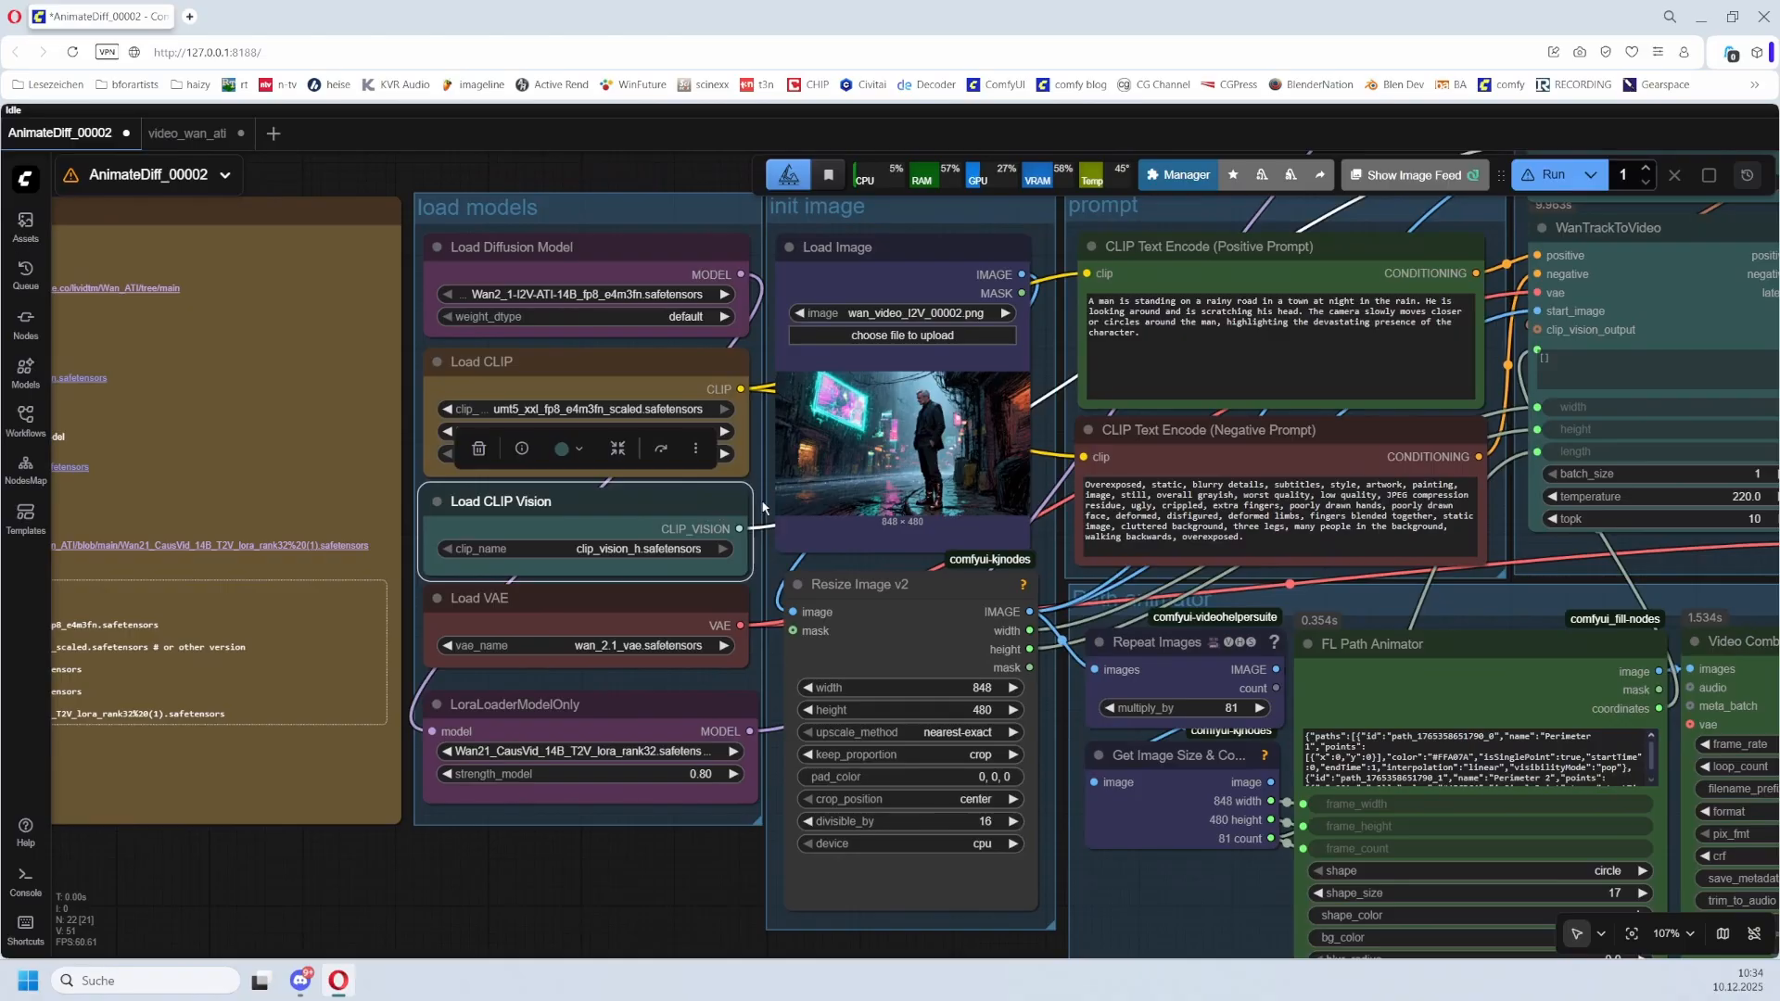
{"action": "left_click_drag", "start_coordinate": [764, 509], "coordinate": [429, 557]}
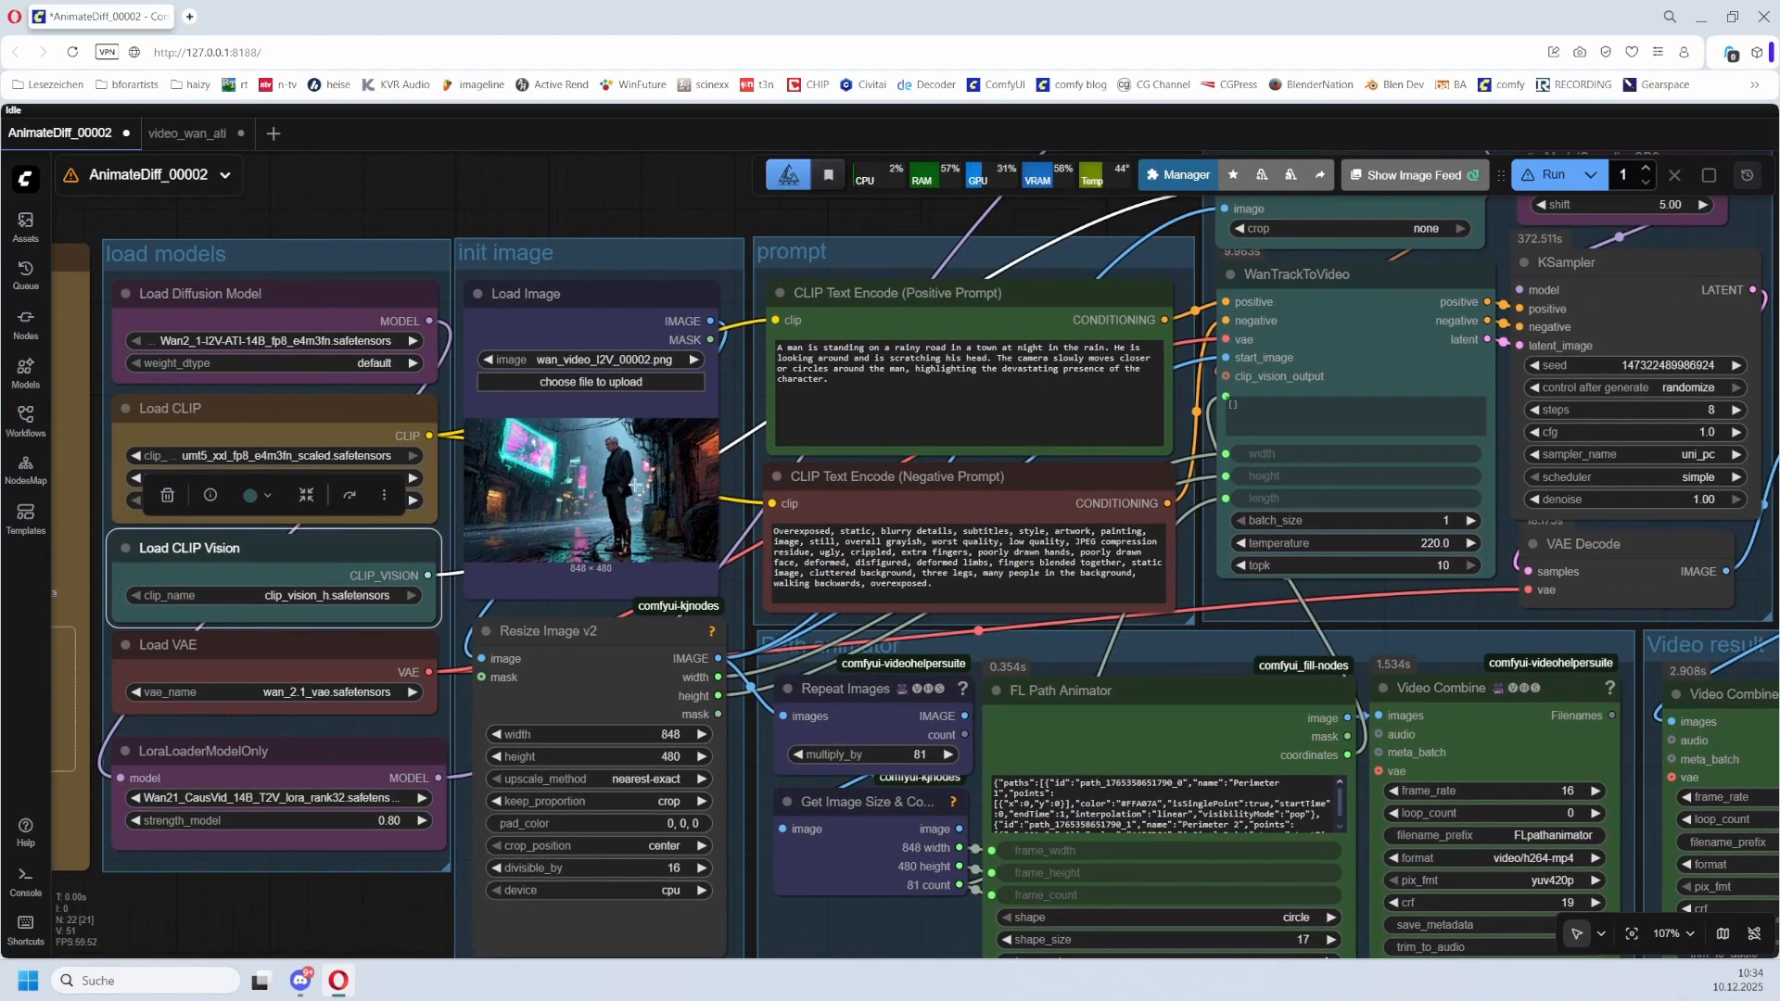
{"action": "left_click_drag", "start_coordinate": [916, 478], "coordinate": [437, 553]}
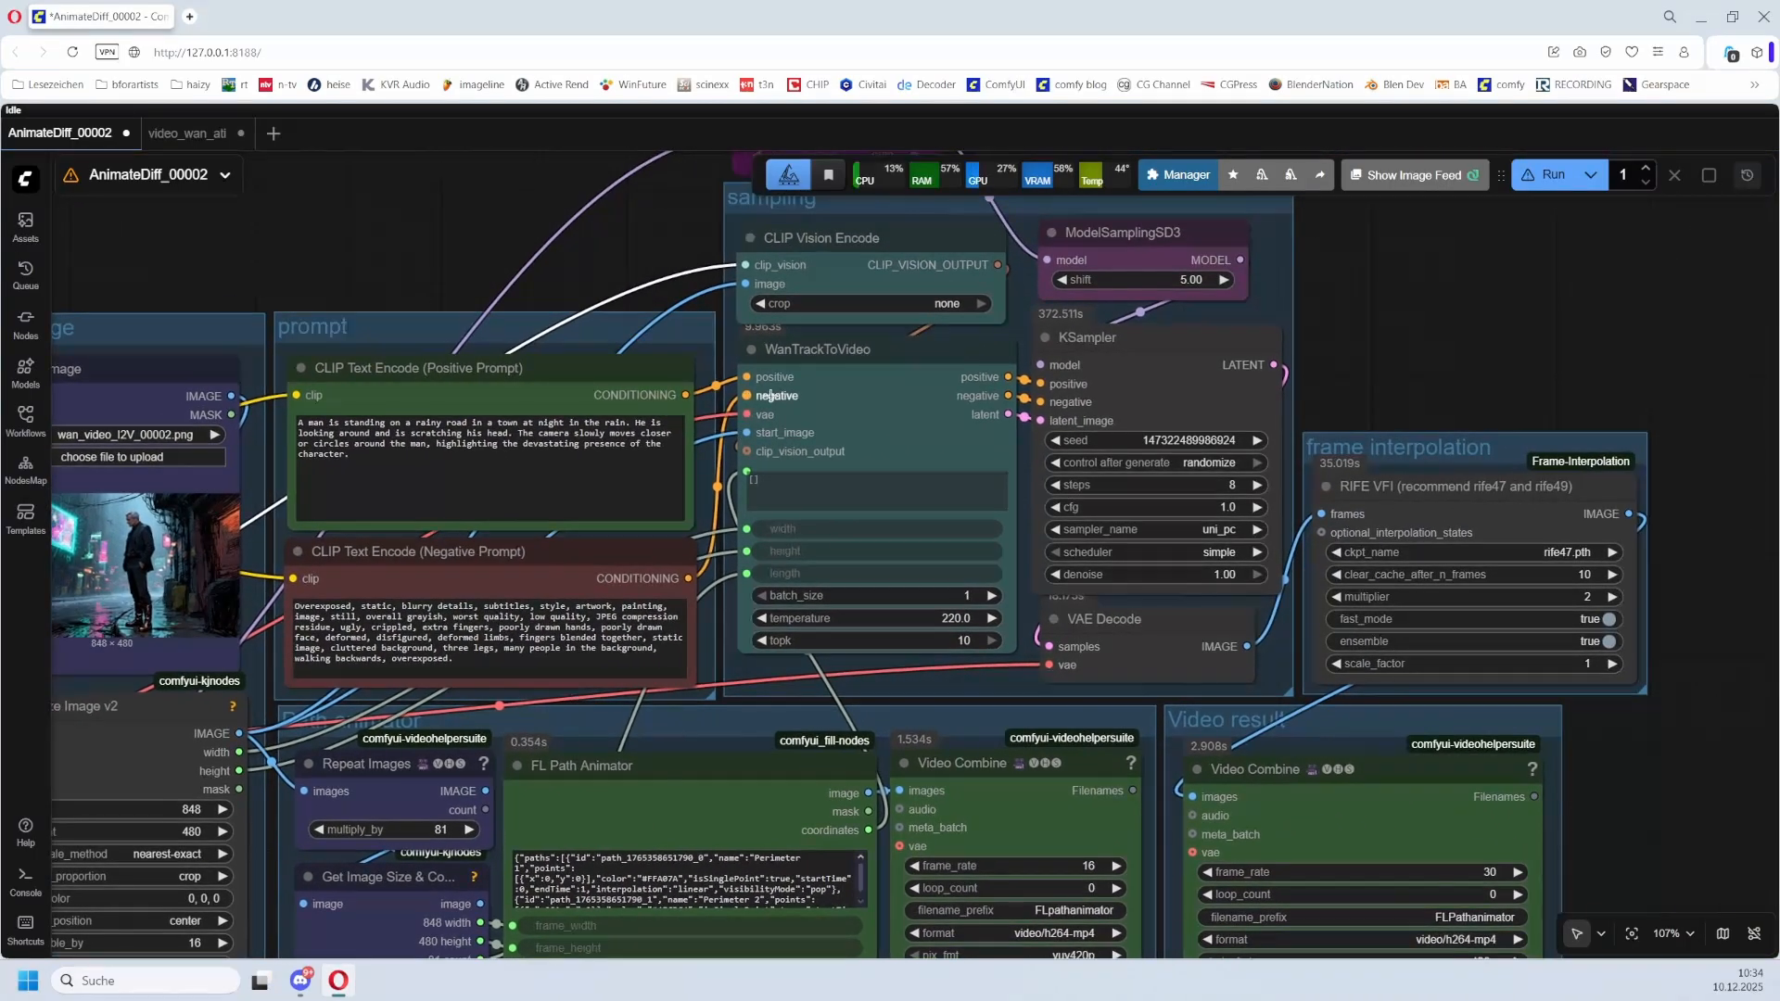
{"action": "left_click", "coordinate": [823, 354]}
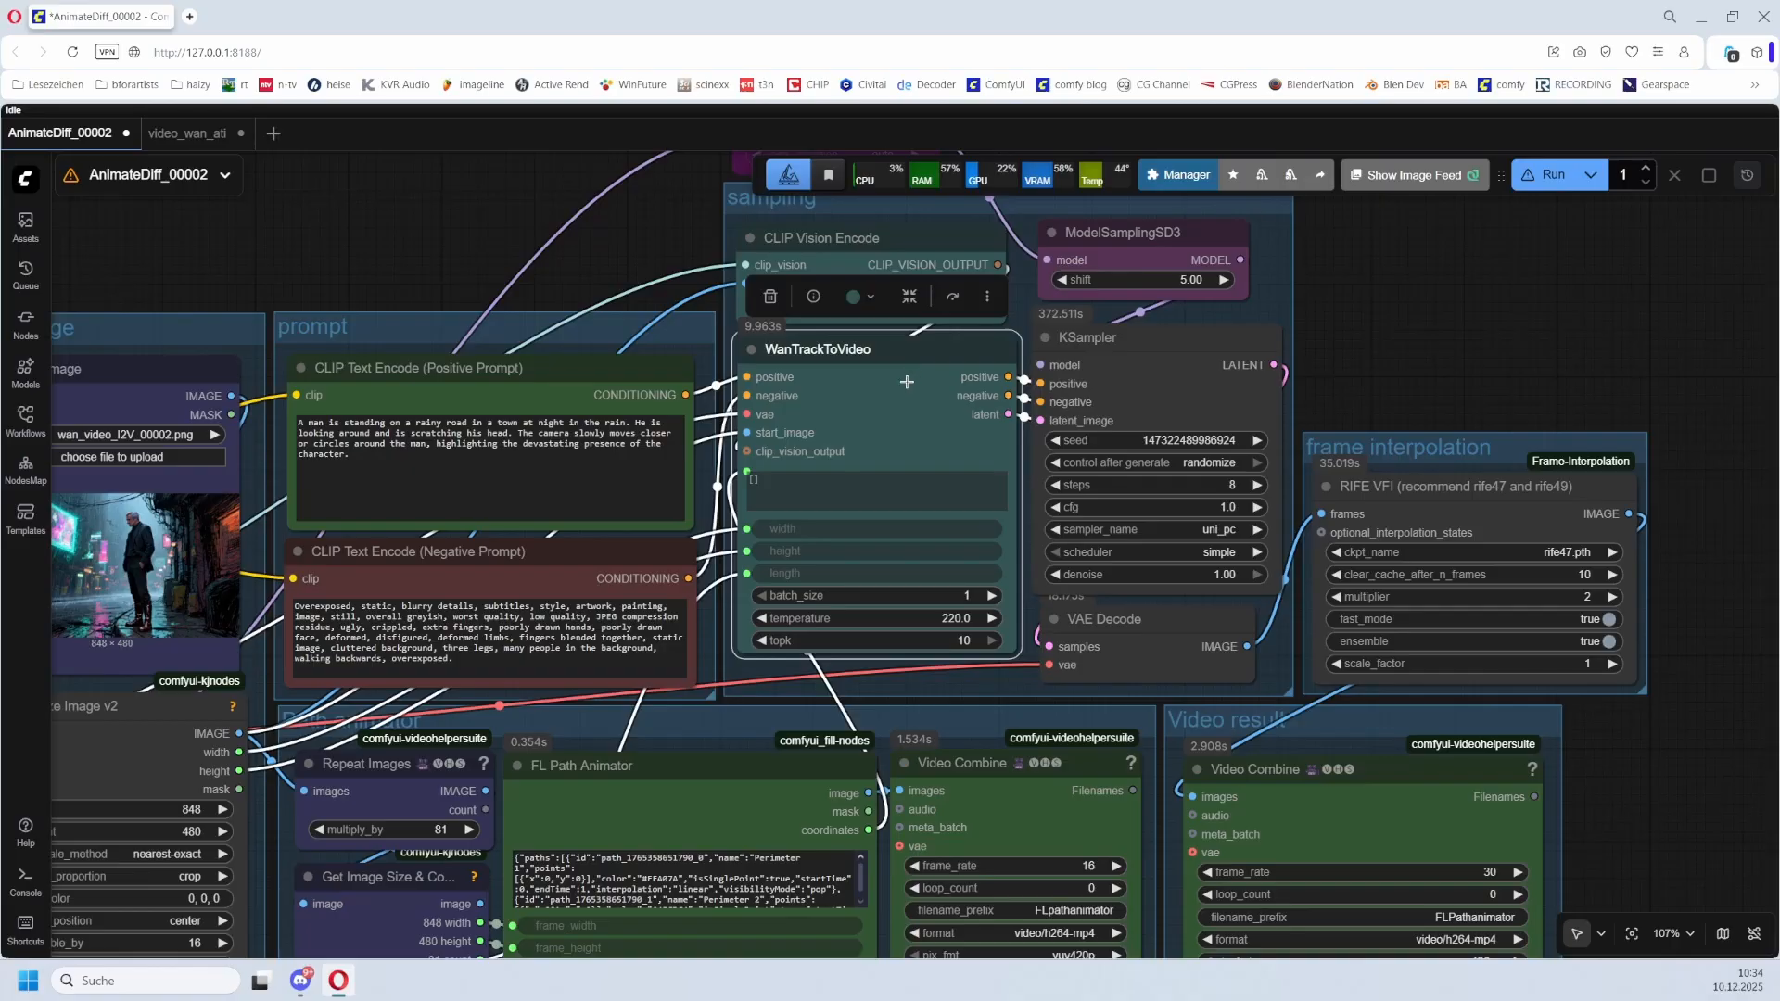
{"action": "left_click_drag", "start_coordinate": [891, 658], "coordinate": [770, 372]}
{"action": "left_click_drag", "start_coordinate": [917, 765], "coordinate": [858, 401]}
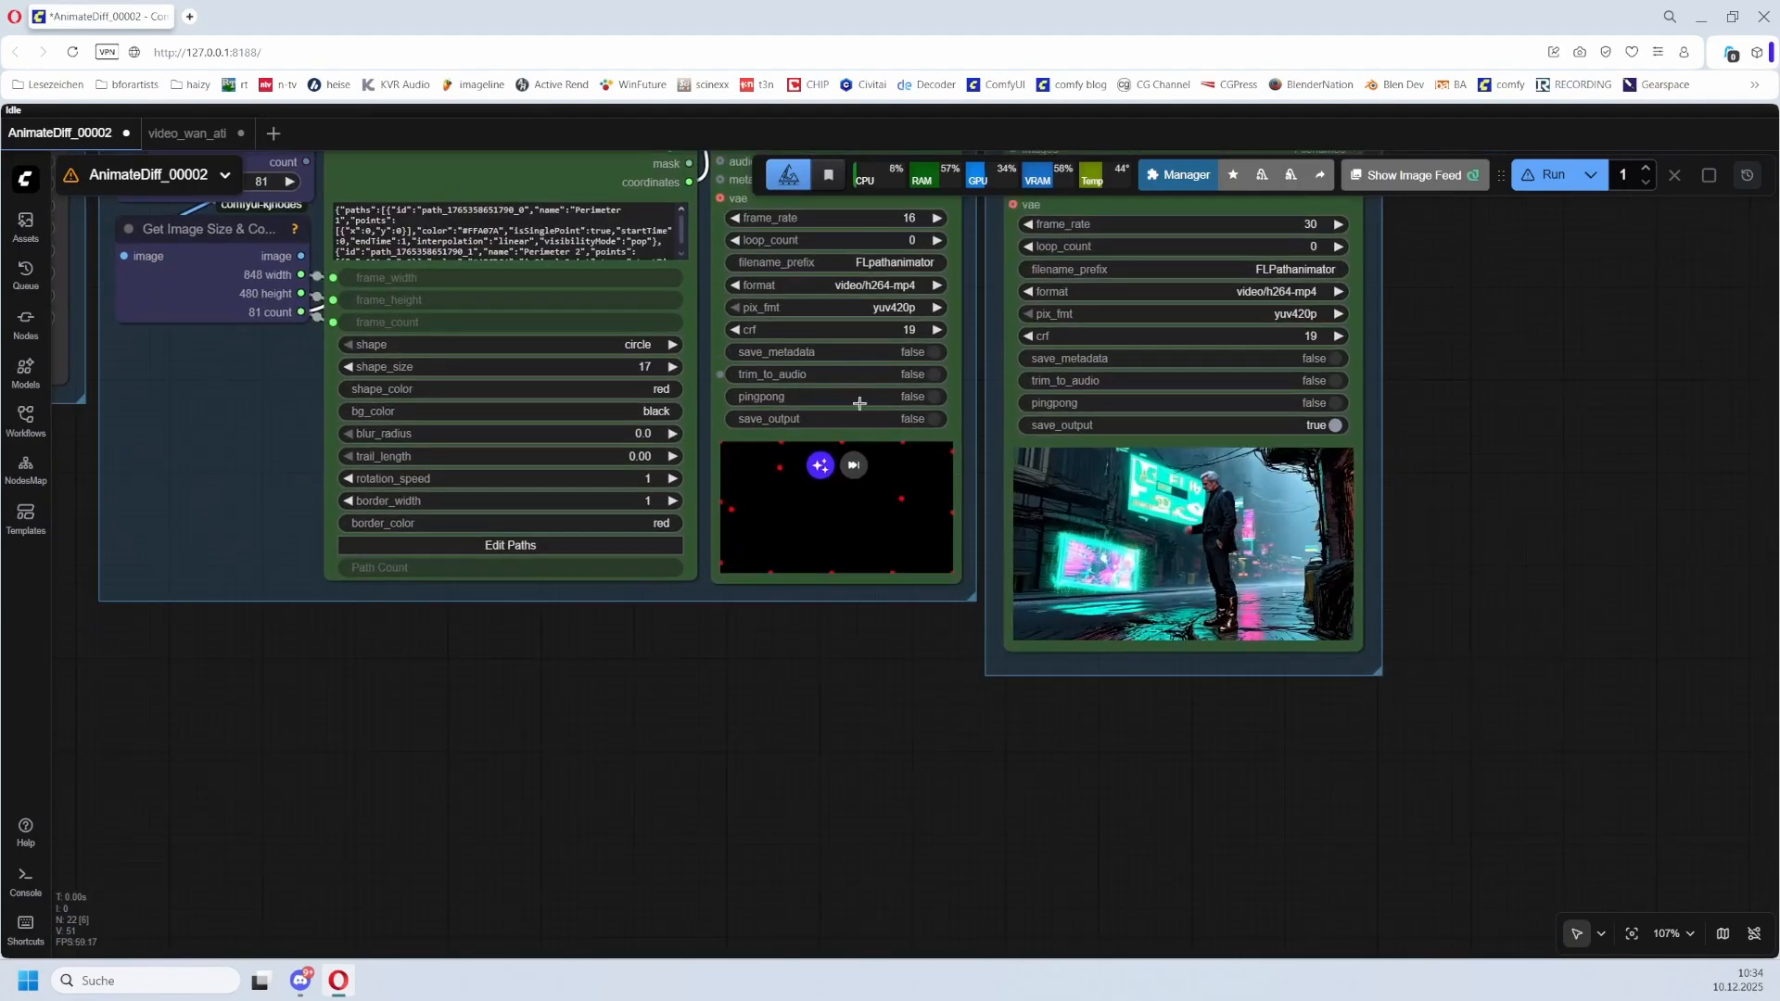
{"action": "left_click_drag", "start_coordinate": [448, 615], "coordinate": [926, 815]}
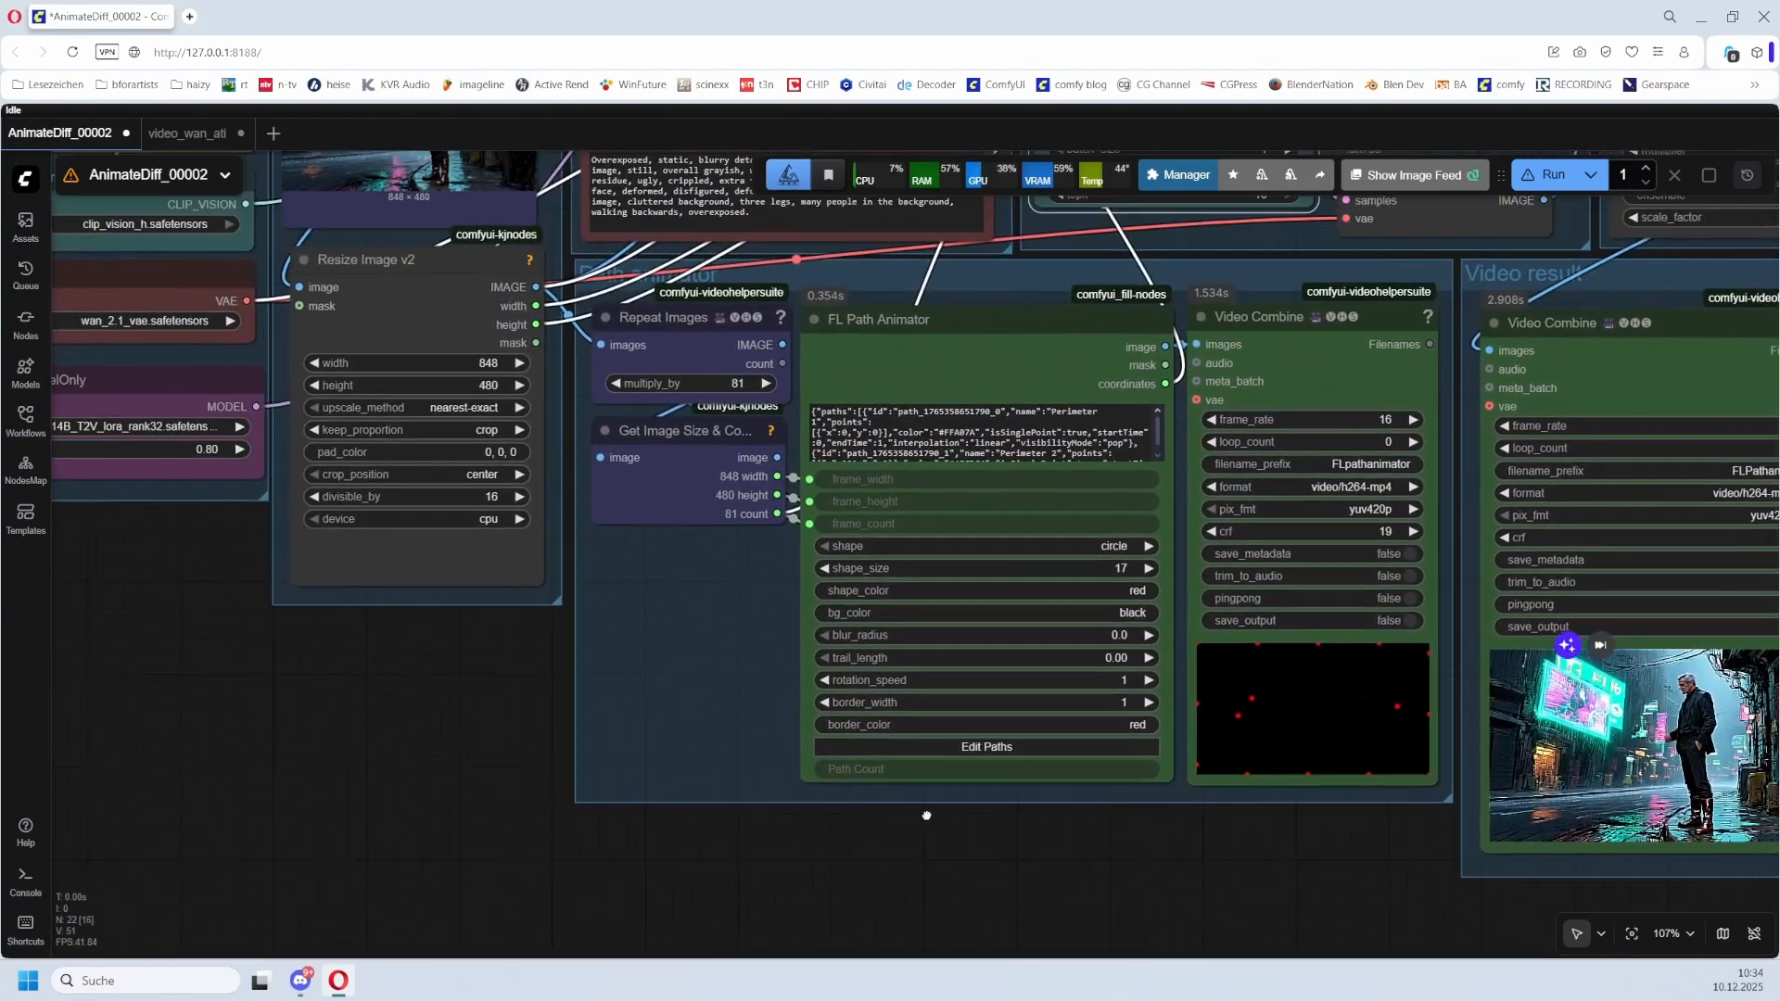
- Examine the Load VAE and LoraLoaderModelOnly nodes and the KSampler settings in the sampling group
{"action": "left_click_drag", "start_coordinate": [139, 526], "coordinate": [769, 787]}
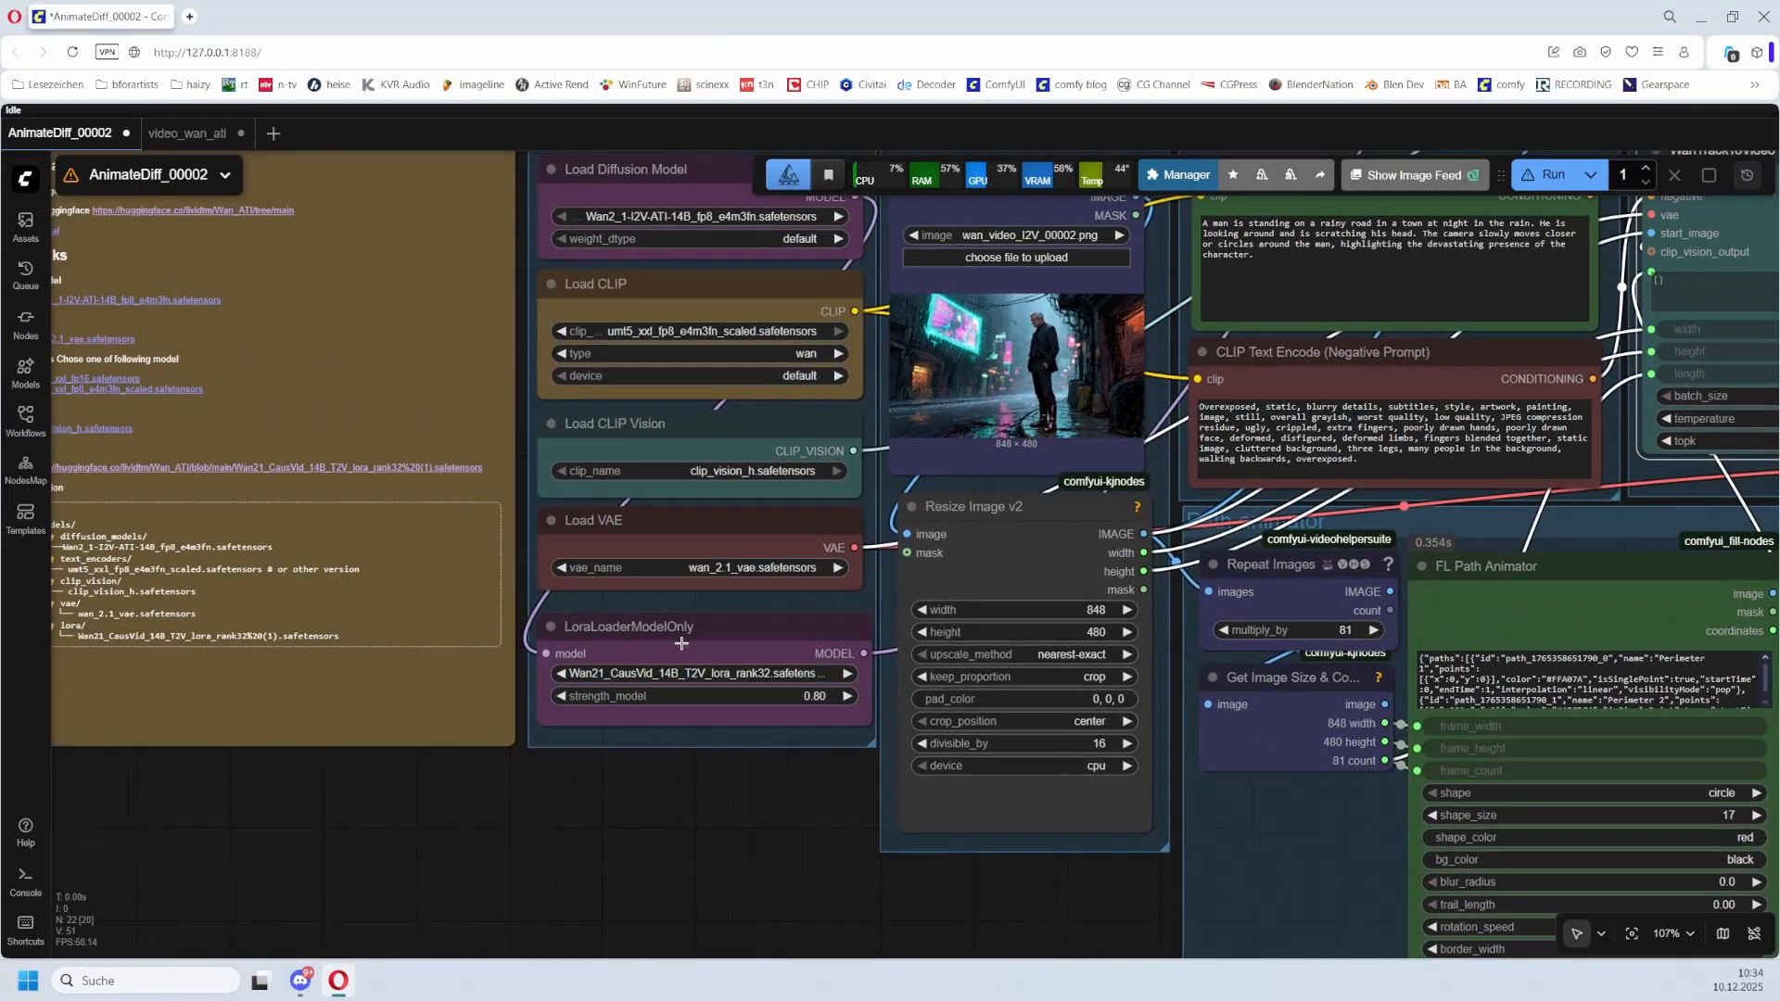
{"action": "left_click", "coordinate": [699, 520]}
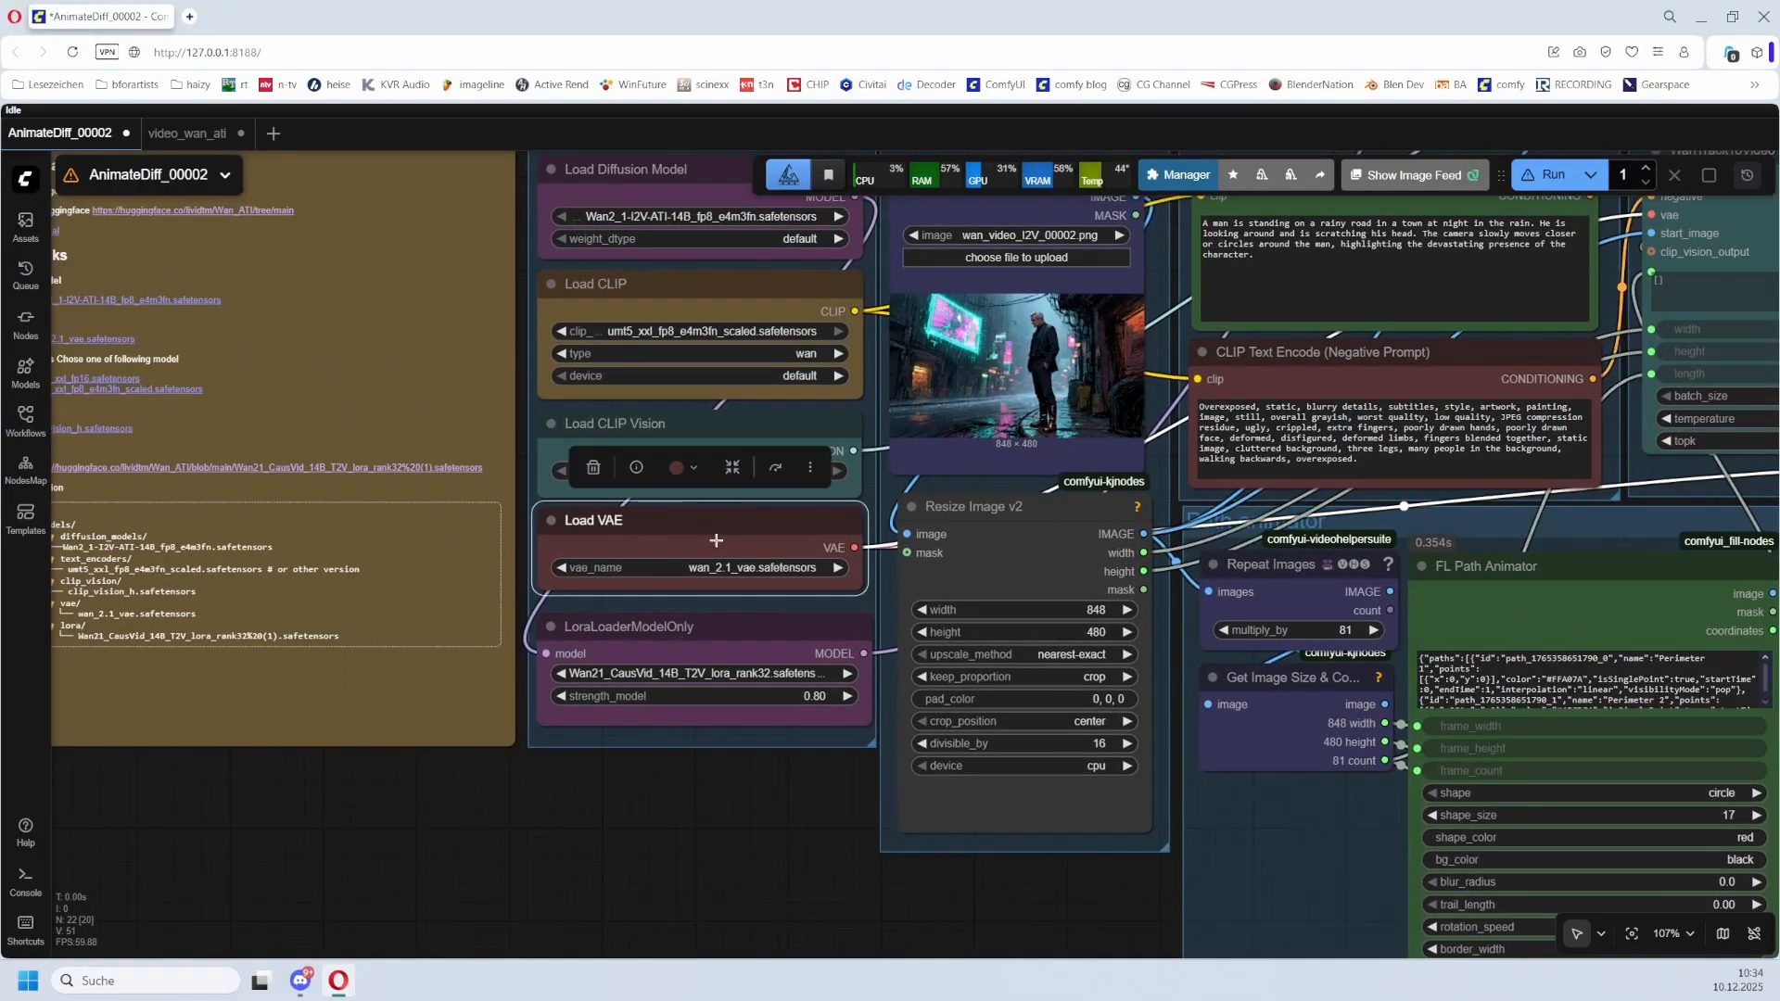
{"action": "left_click", "coordinate": [705, 629]}
{"action": "left_click_drag", "start_coordinate": [1685, 813], "coordinate": [993, 731]}
{"action": "left_click_drag", "start_coordinate": [1196, 558], "coordinate": [448, 827]}
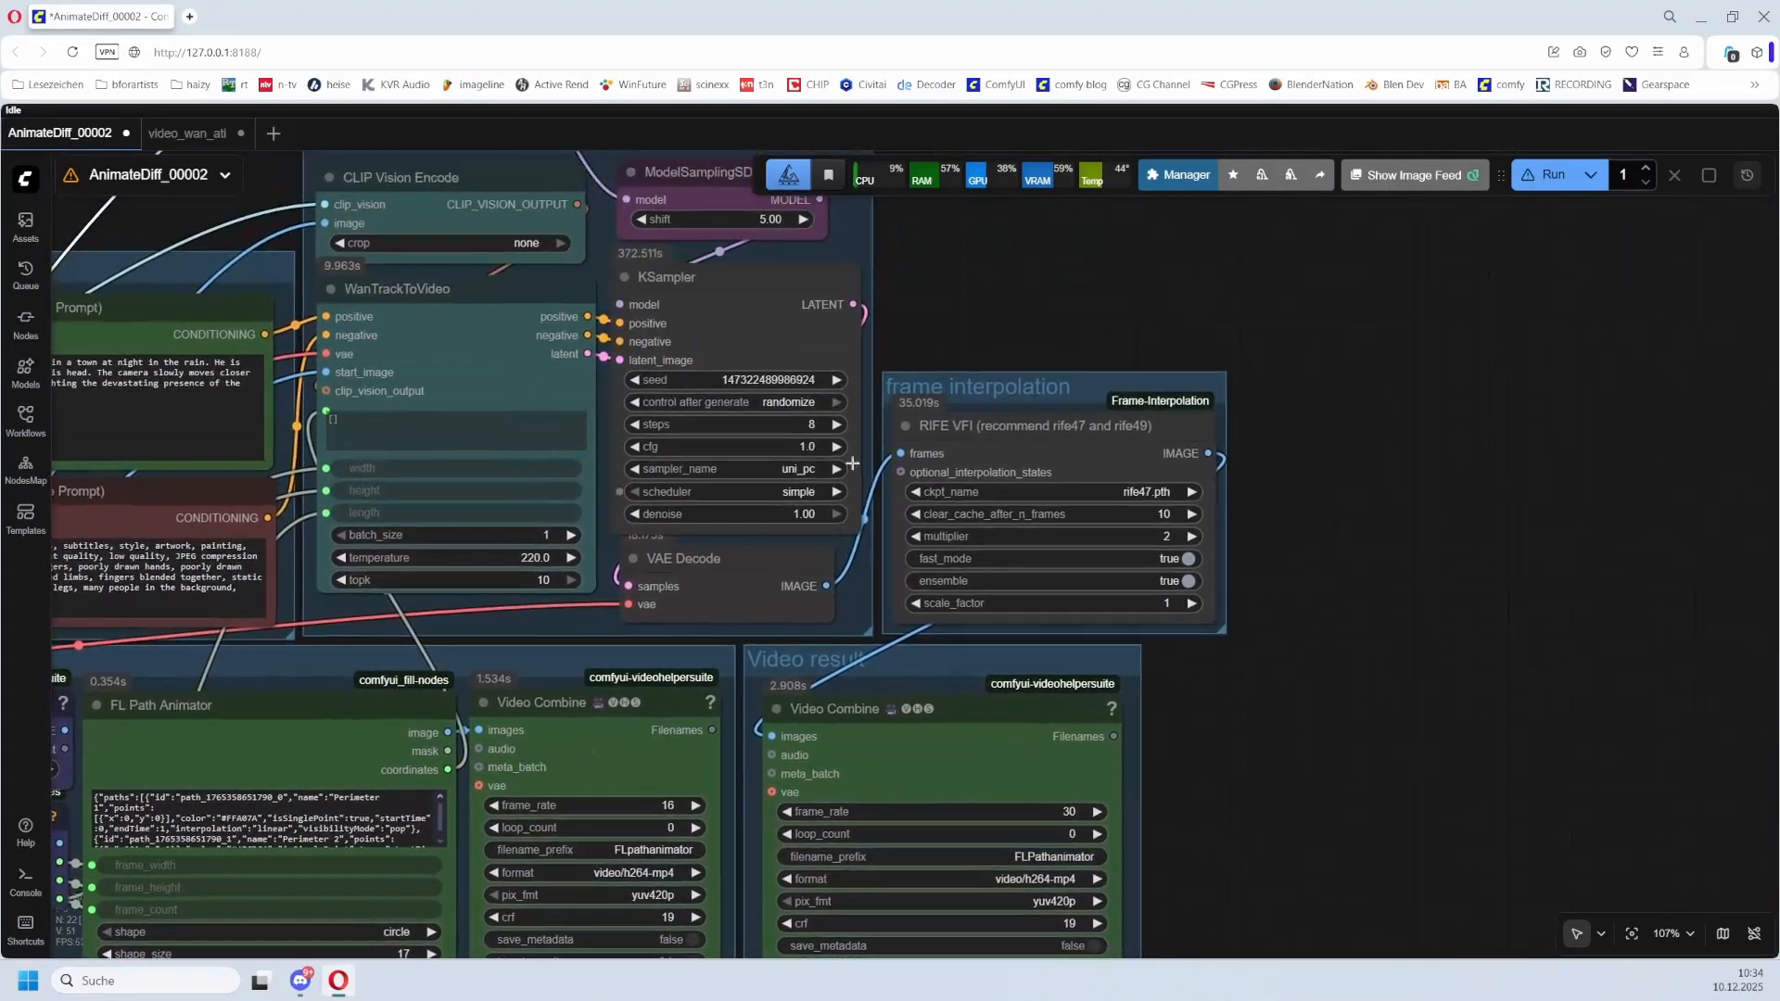
{"action": "left_click_drag", "start_coordinate": [1074, 305], "coordinate": [1489, 388]}
{"action": "scroll", "coordinate": [545, 470], "scroll_direction": "down", "scroll_amount": 1}
{"action": "scroll", "coordinate": [545, 470], "scroll_direction": "down", "scroll_amount": 2}
- Examine the Load Image node and the size settings of the Resize Image v2 node in the init image group
{"action": "left_click_drag", "start_coordinate": [93, 895], "coordinate": [583, 756]}
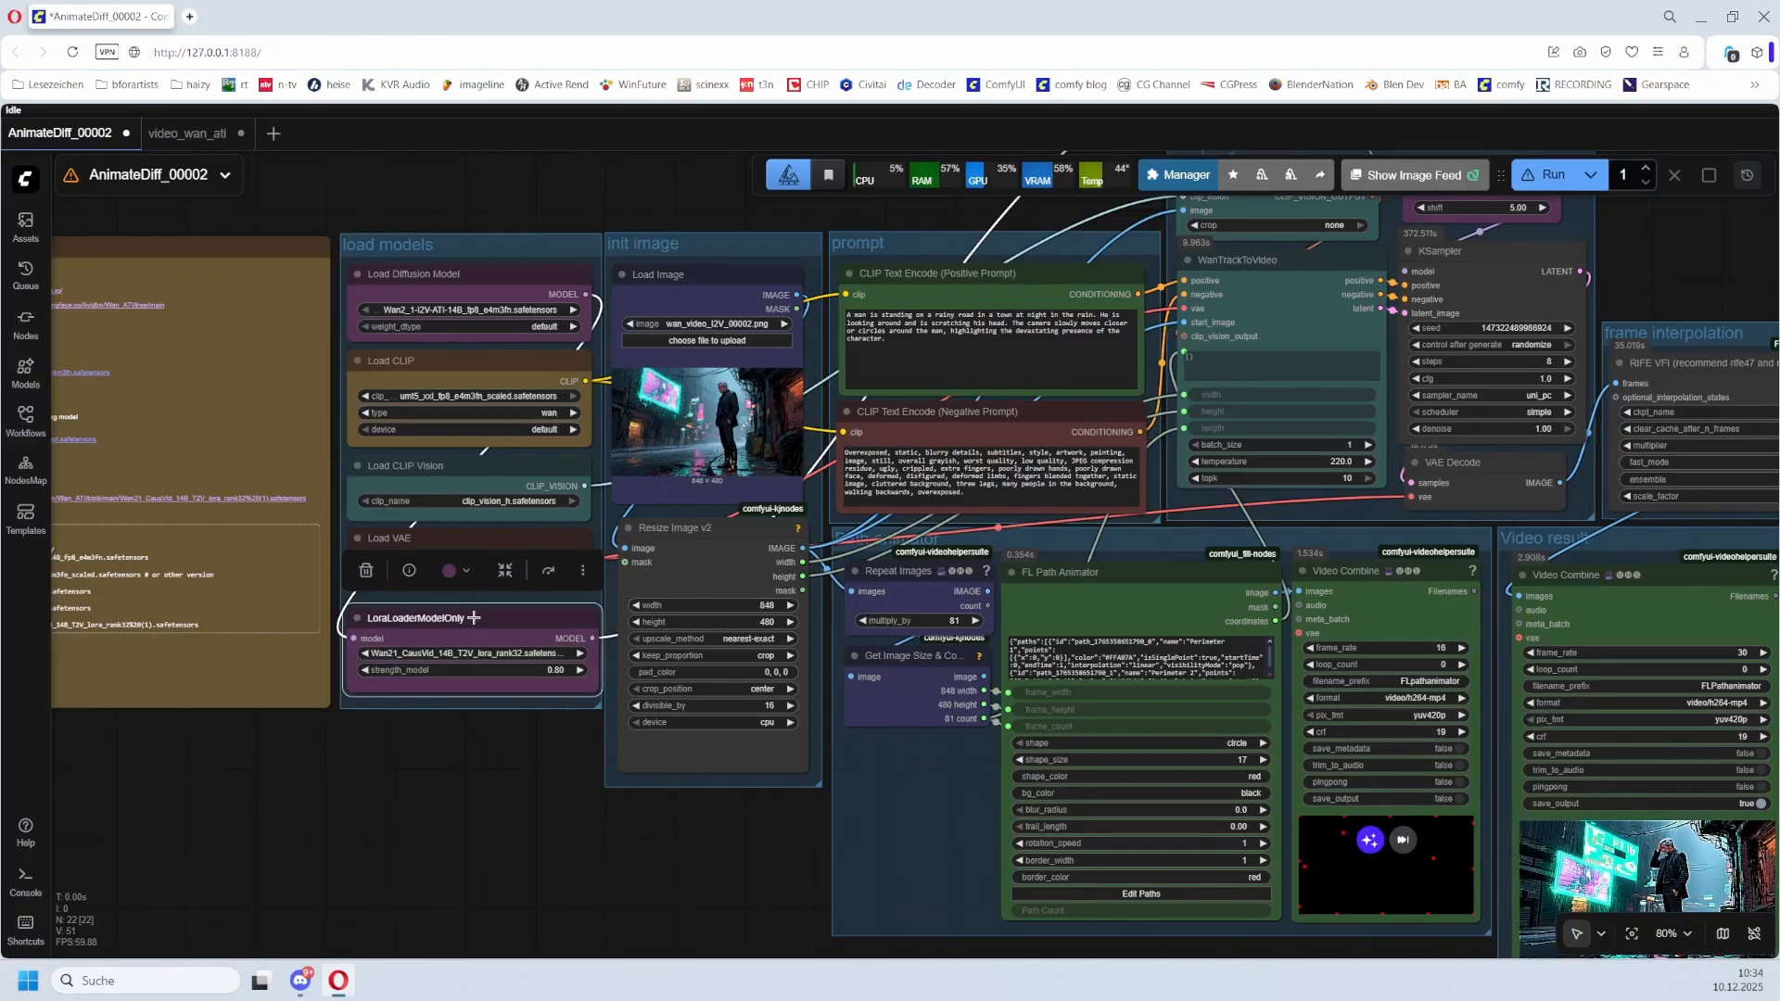
{"action": "left_click_drag", "start_coordinate": [719, 824], "coordinate": [582, 823]}
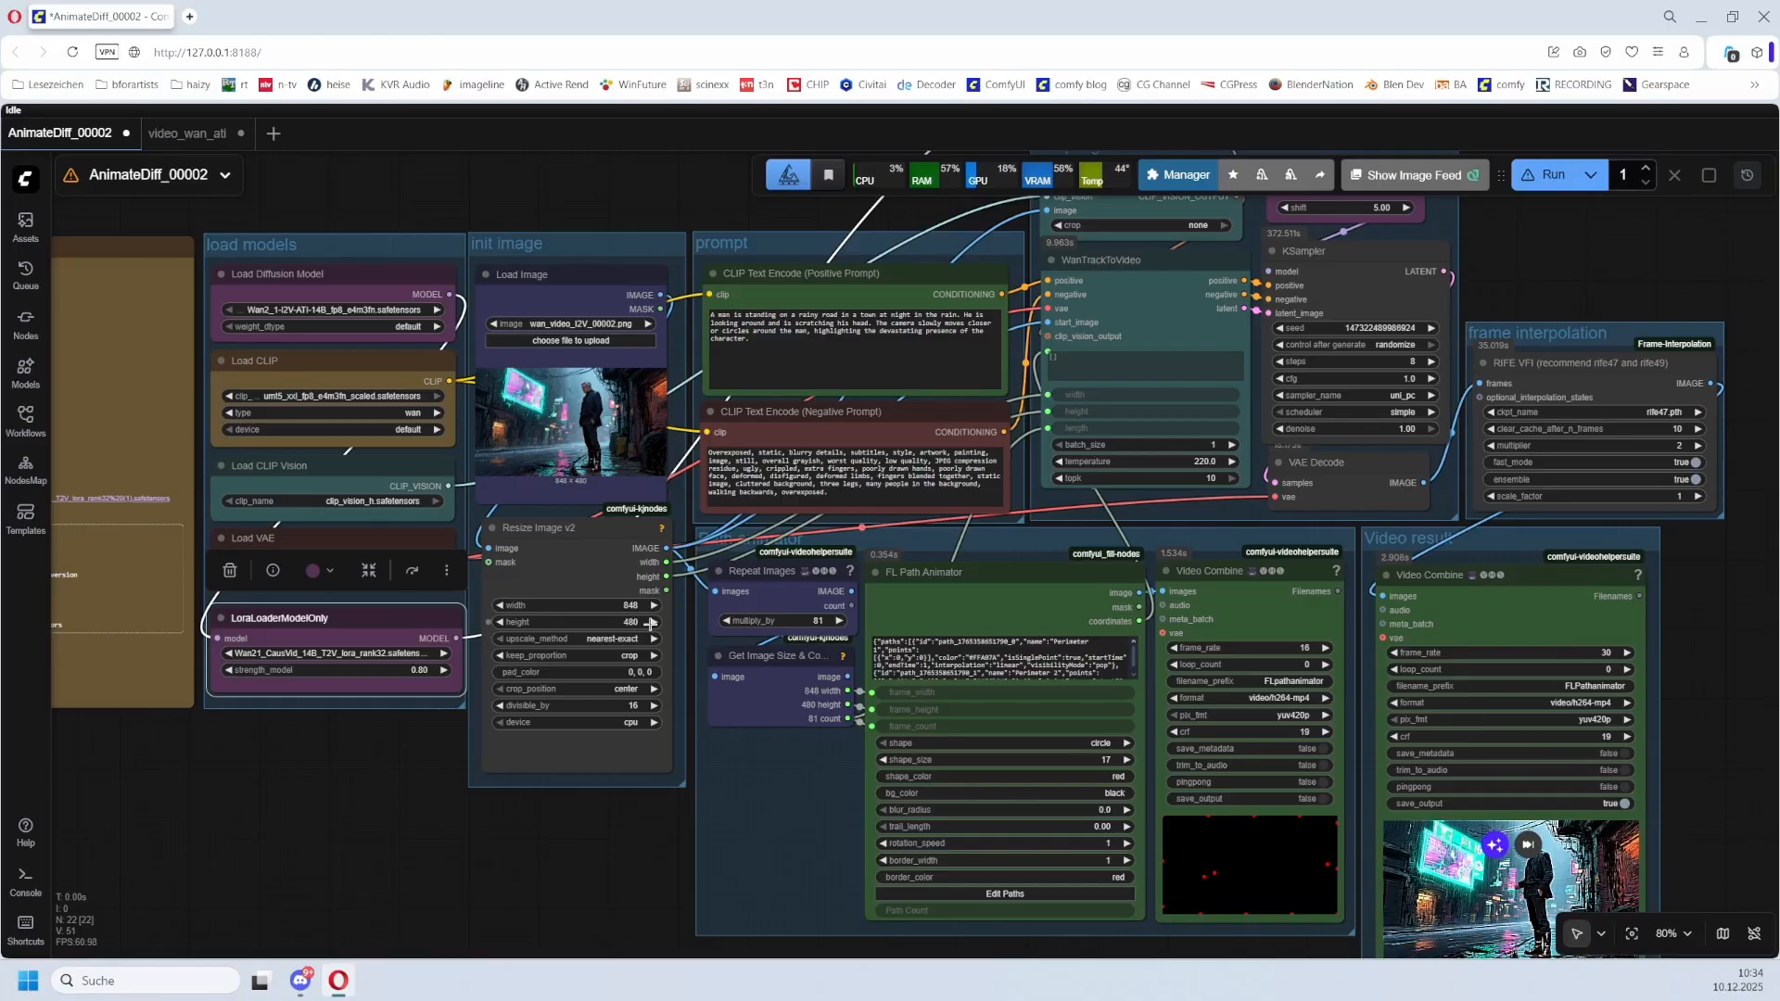
{"action": "left_click_drag", "start_coordinate": [502, 805], "coordinate": [414, 826]}
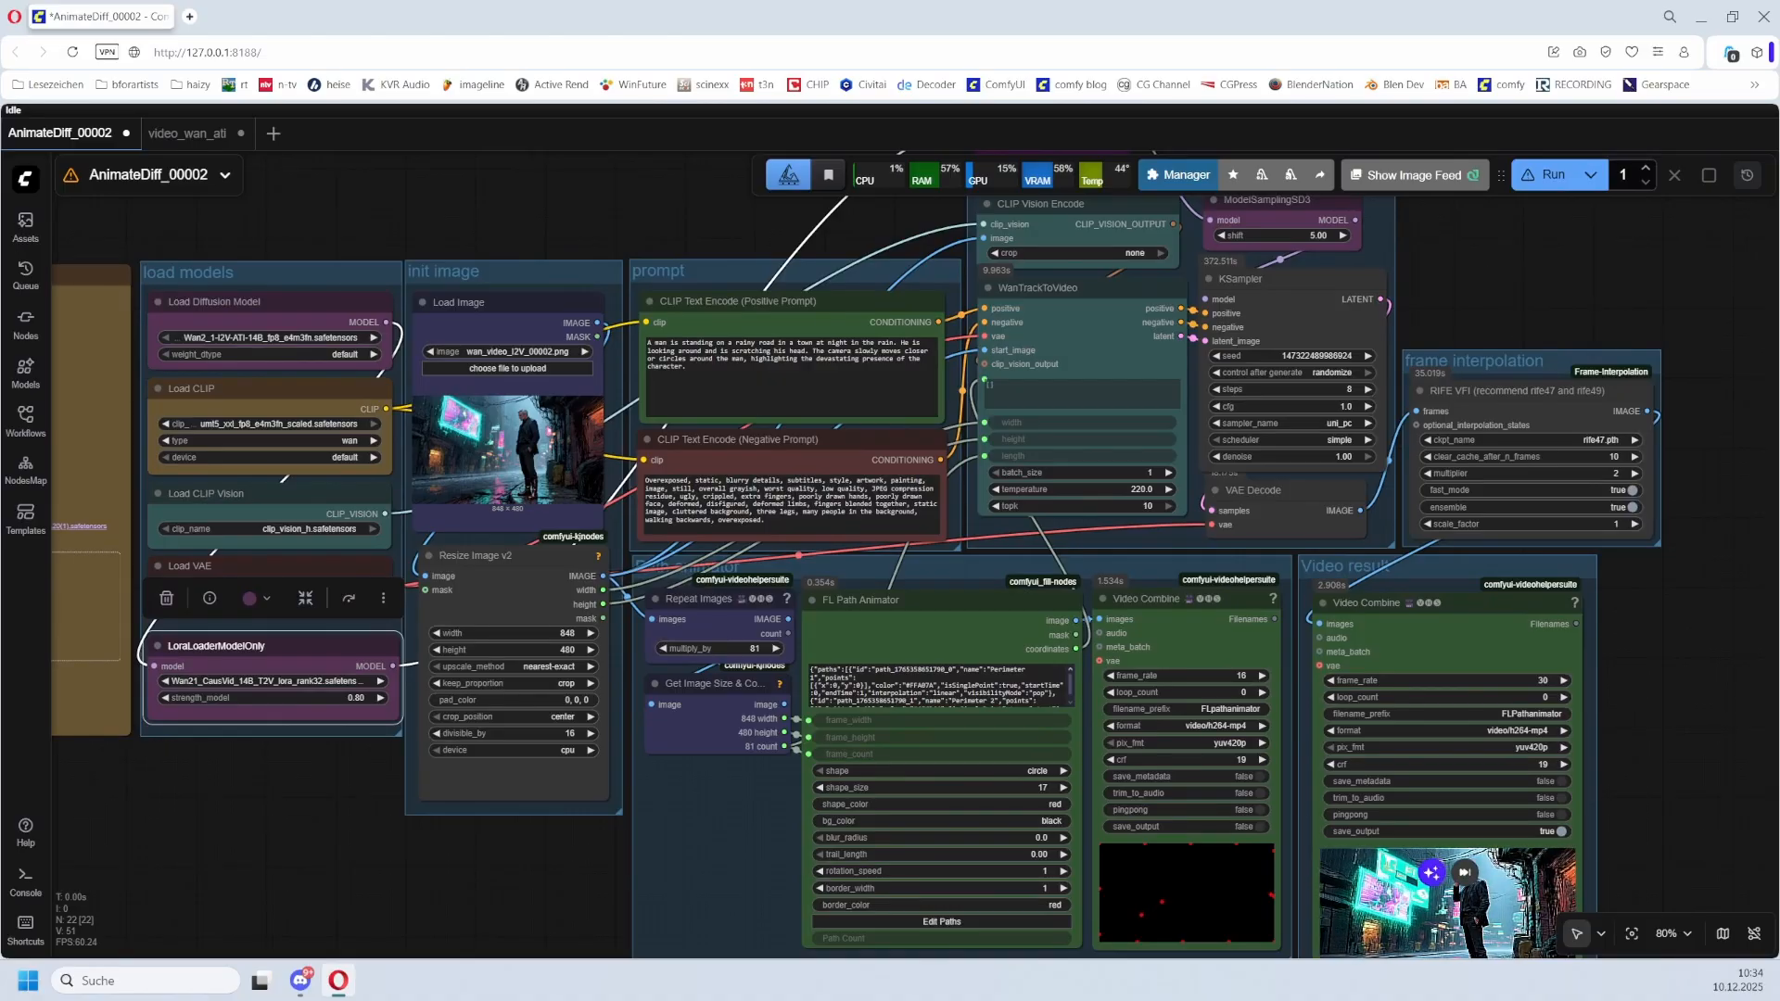
{"action": "left_click", "coordinate": [510, 305]}
{"action": "left_click_drag", "start_coordinate": [373, 719], "coordinate": [203, 713]}
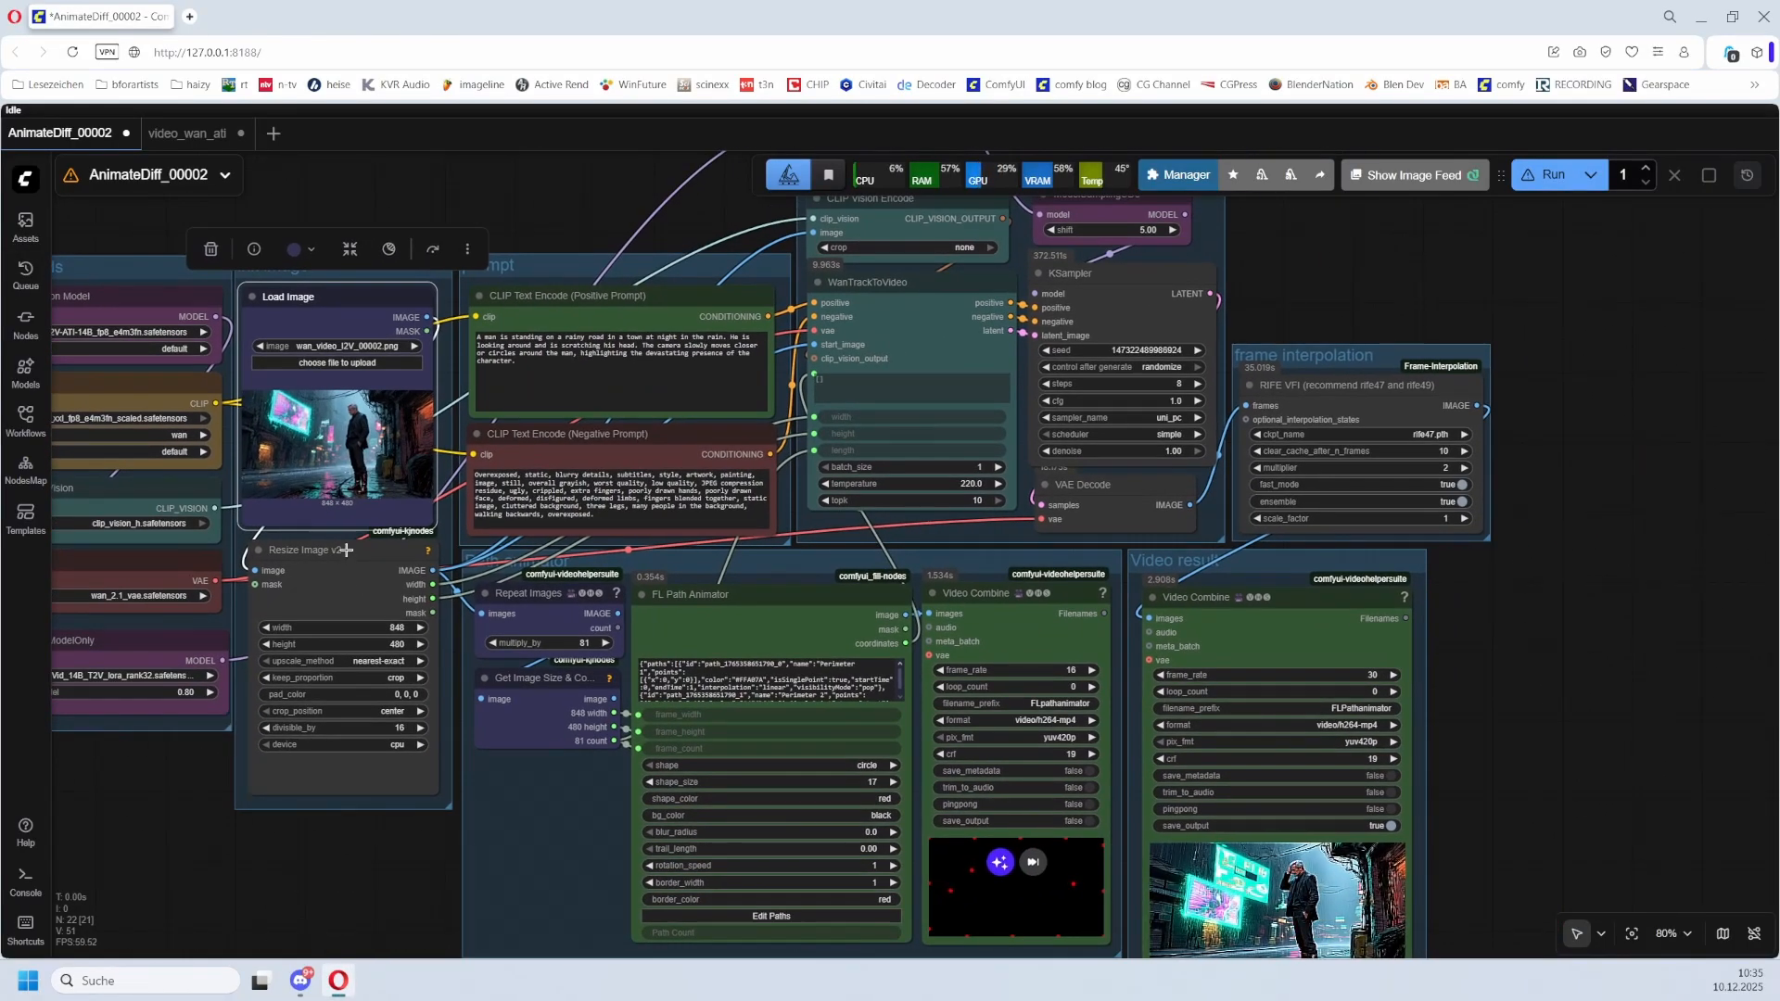
{"action": "left_click", "coordinate": [348, 549]}
{"action": "scroll", "coordinate": [301, 732], "scroll_direction": "up", "scroll_amount": 1}
{"action": "scroll", "coordinate": [302, 733], "scroll_direction": "up", "scroll_amount": 4}
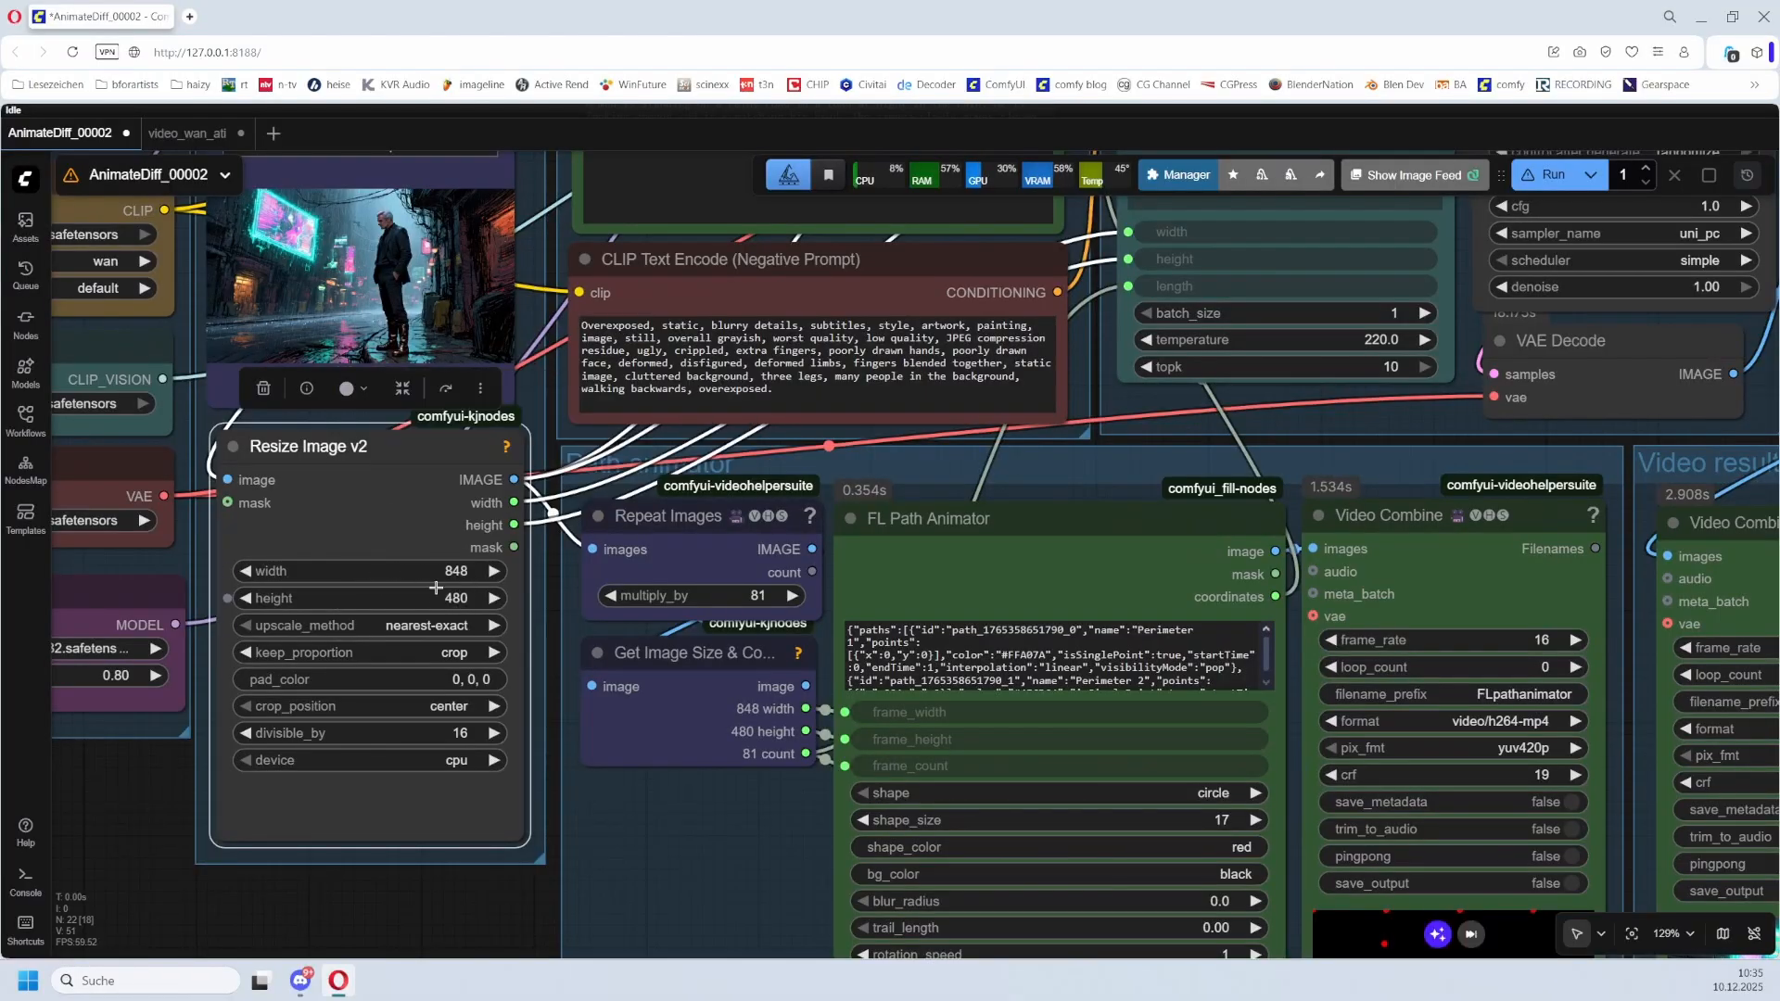
{"action": "left_click_drag", "start_coordinate": [540, 589], "coordinate": [464, 709]}
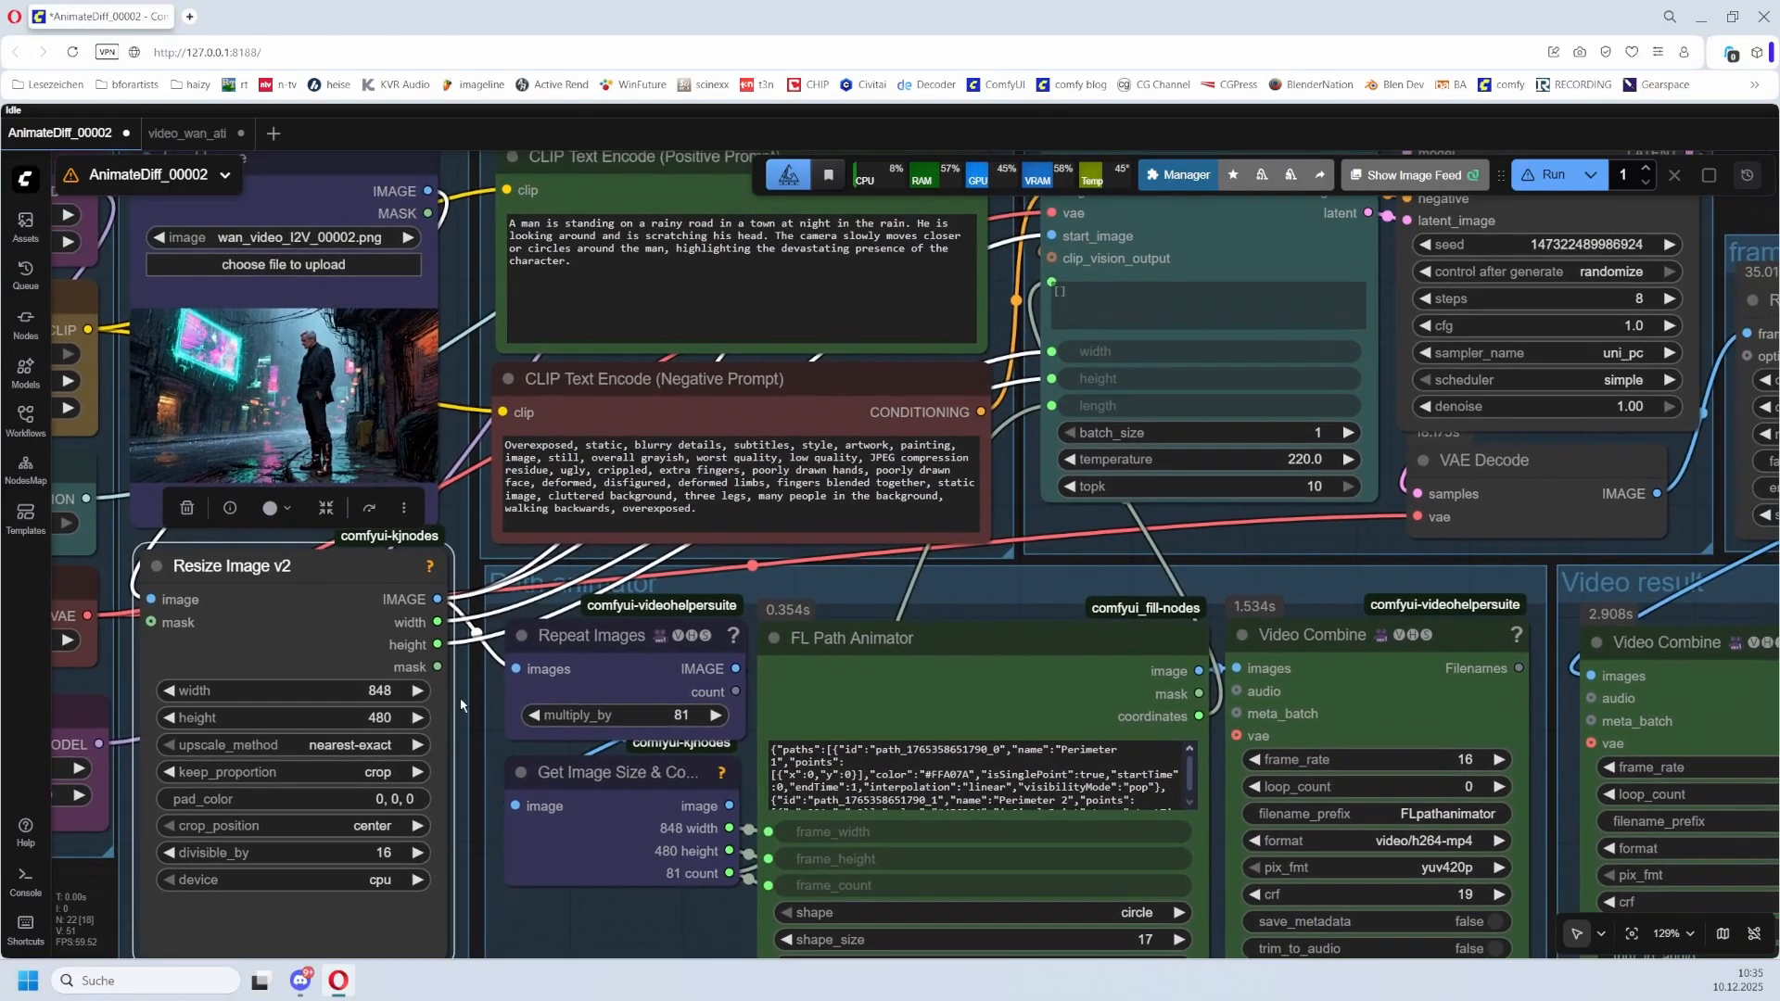
- Check the multiplier of the Repeat Images node and read the text of the positive prompt
{"action": "left_click", "coordinate": [609, 635]}
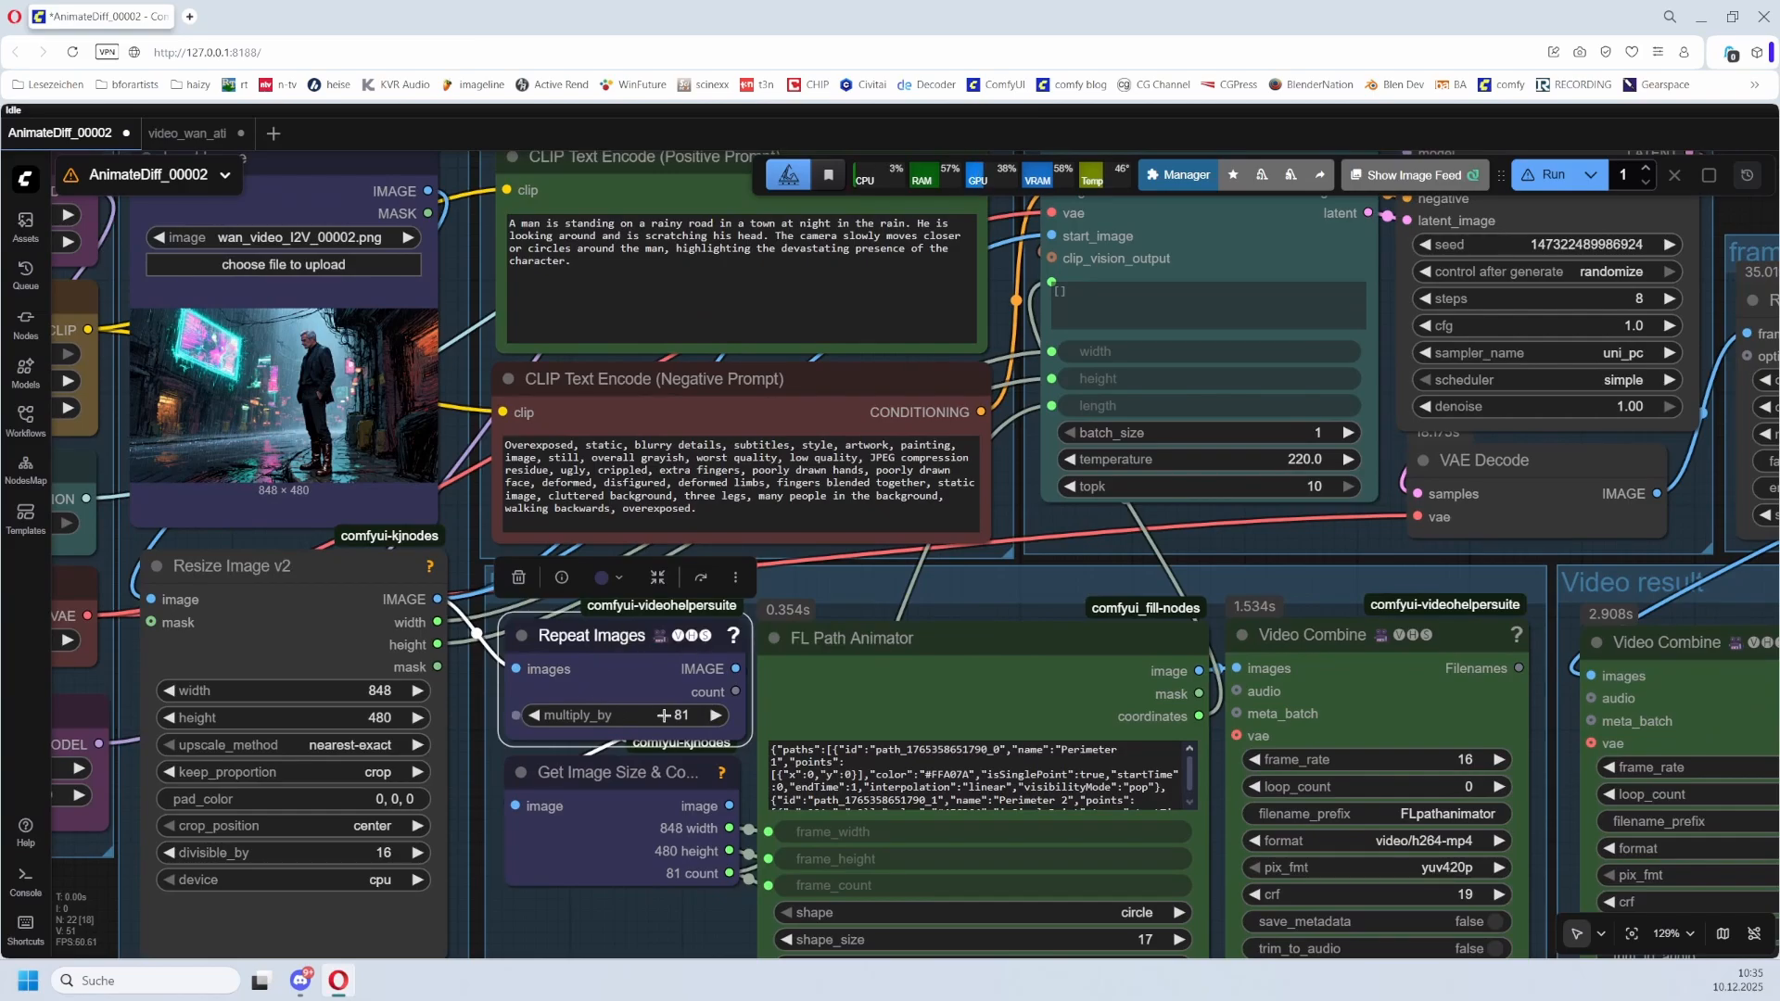
{"action": "scroll", "coordinate": [581, 612], "scroll_direction": "down", "scroll_amount": 2}
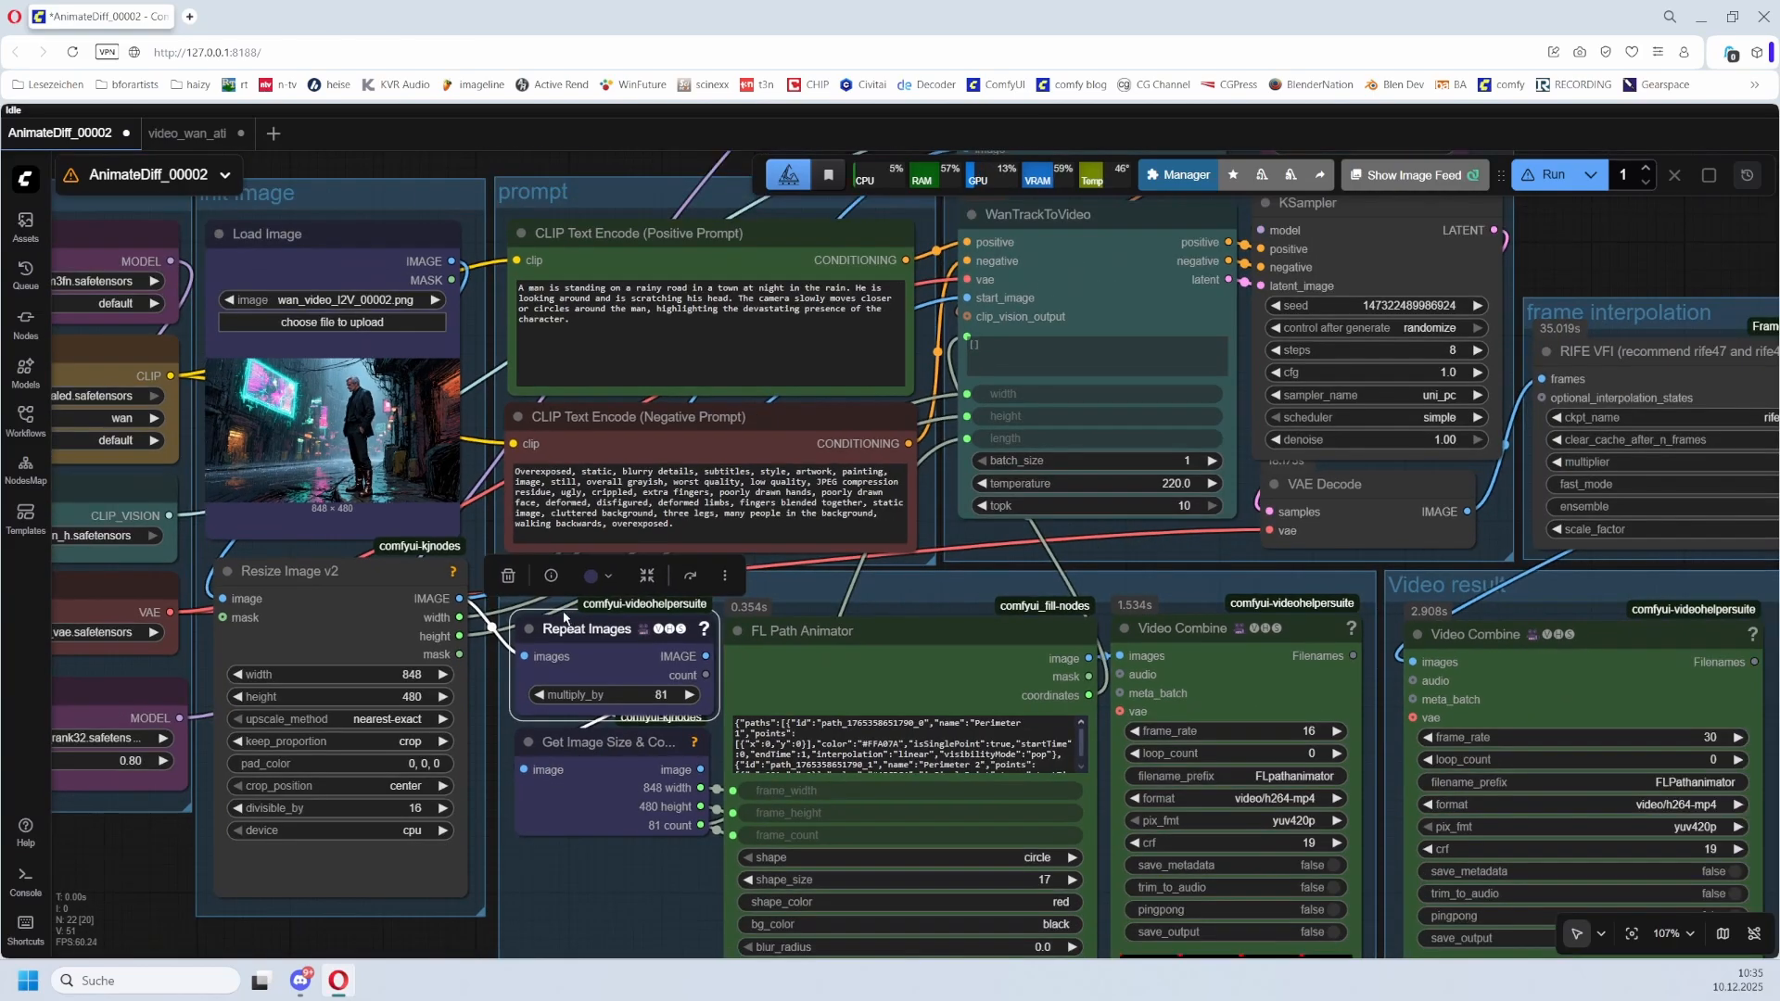
{"action": "scroll", "coordinate": [649, 540], "scroll_direction": "up", "scroll_amount": 3}
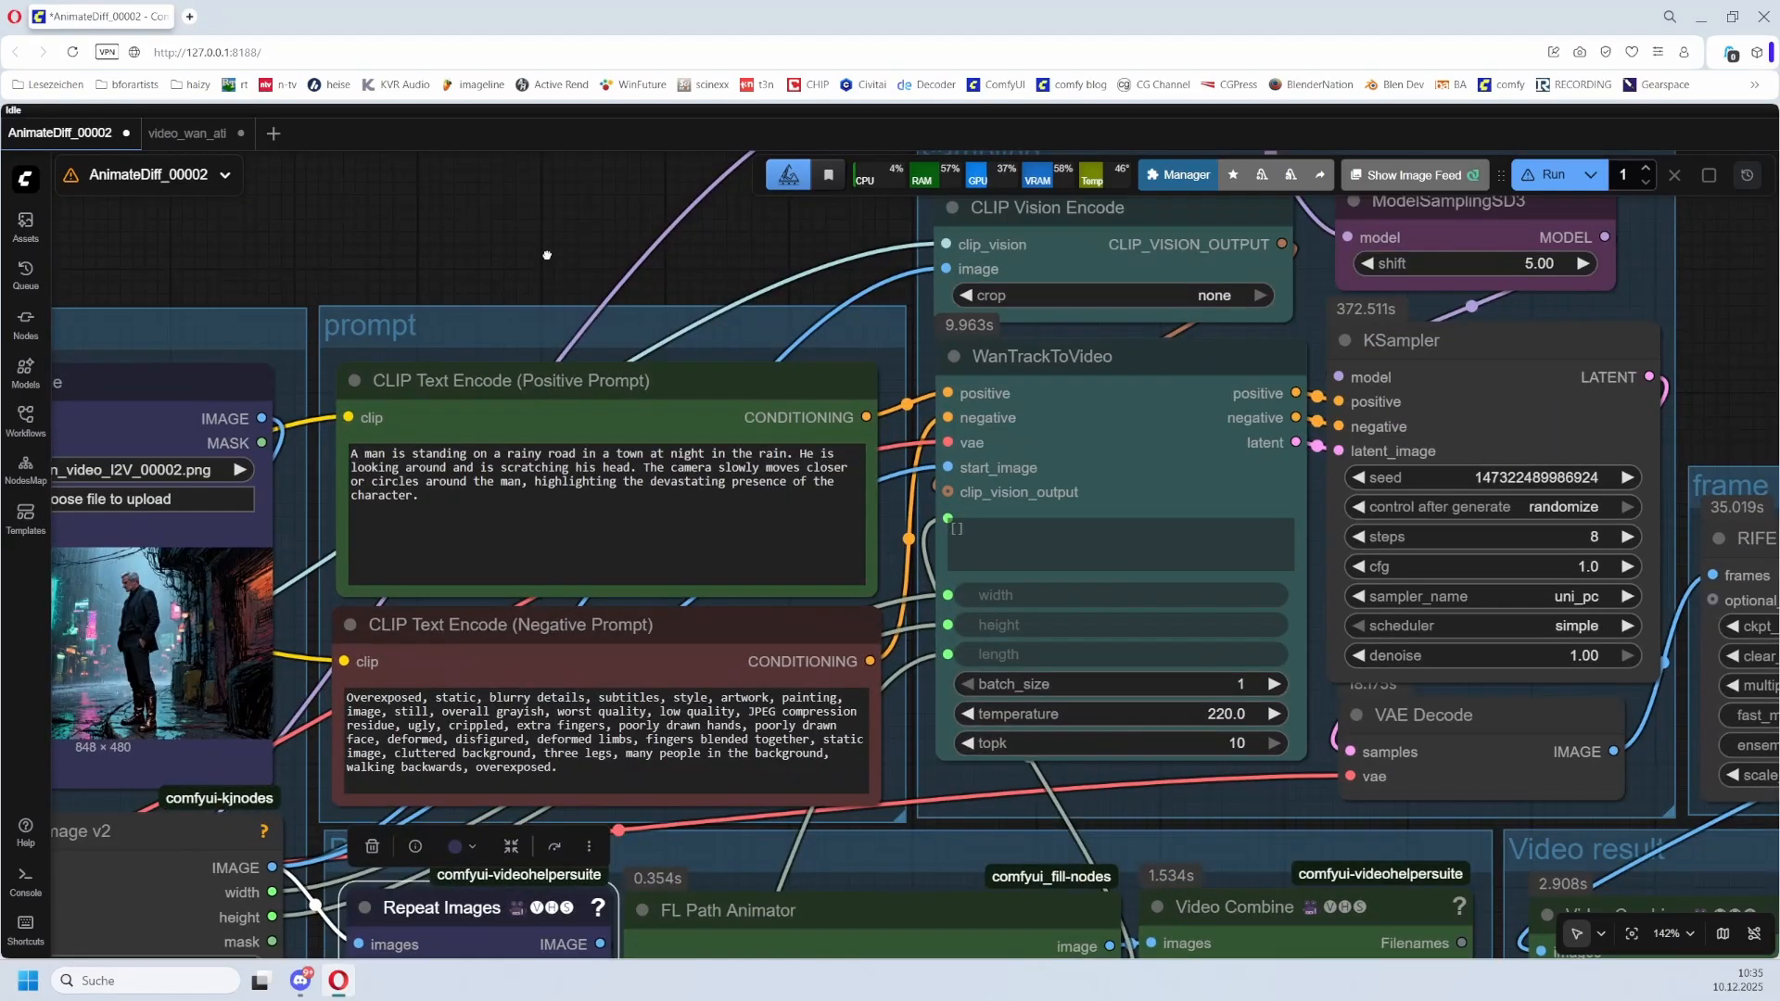
{"action": "left_click_drag", "start_coordinate": [547, 254], "coordinate": [530, 202]}
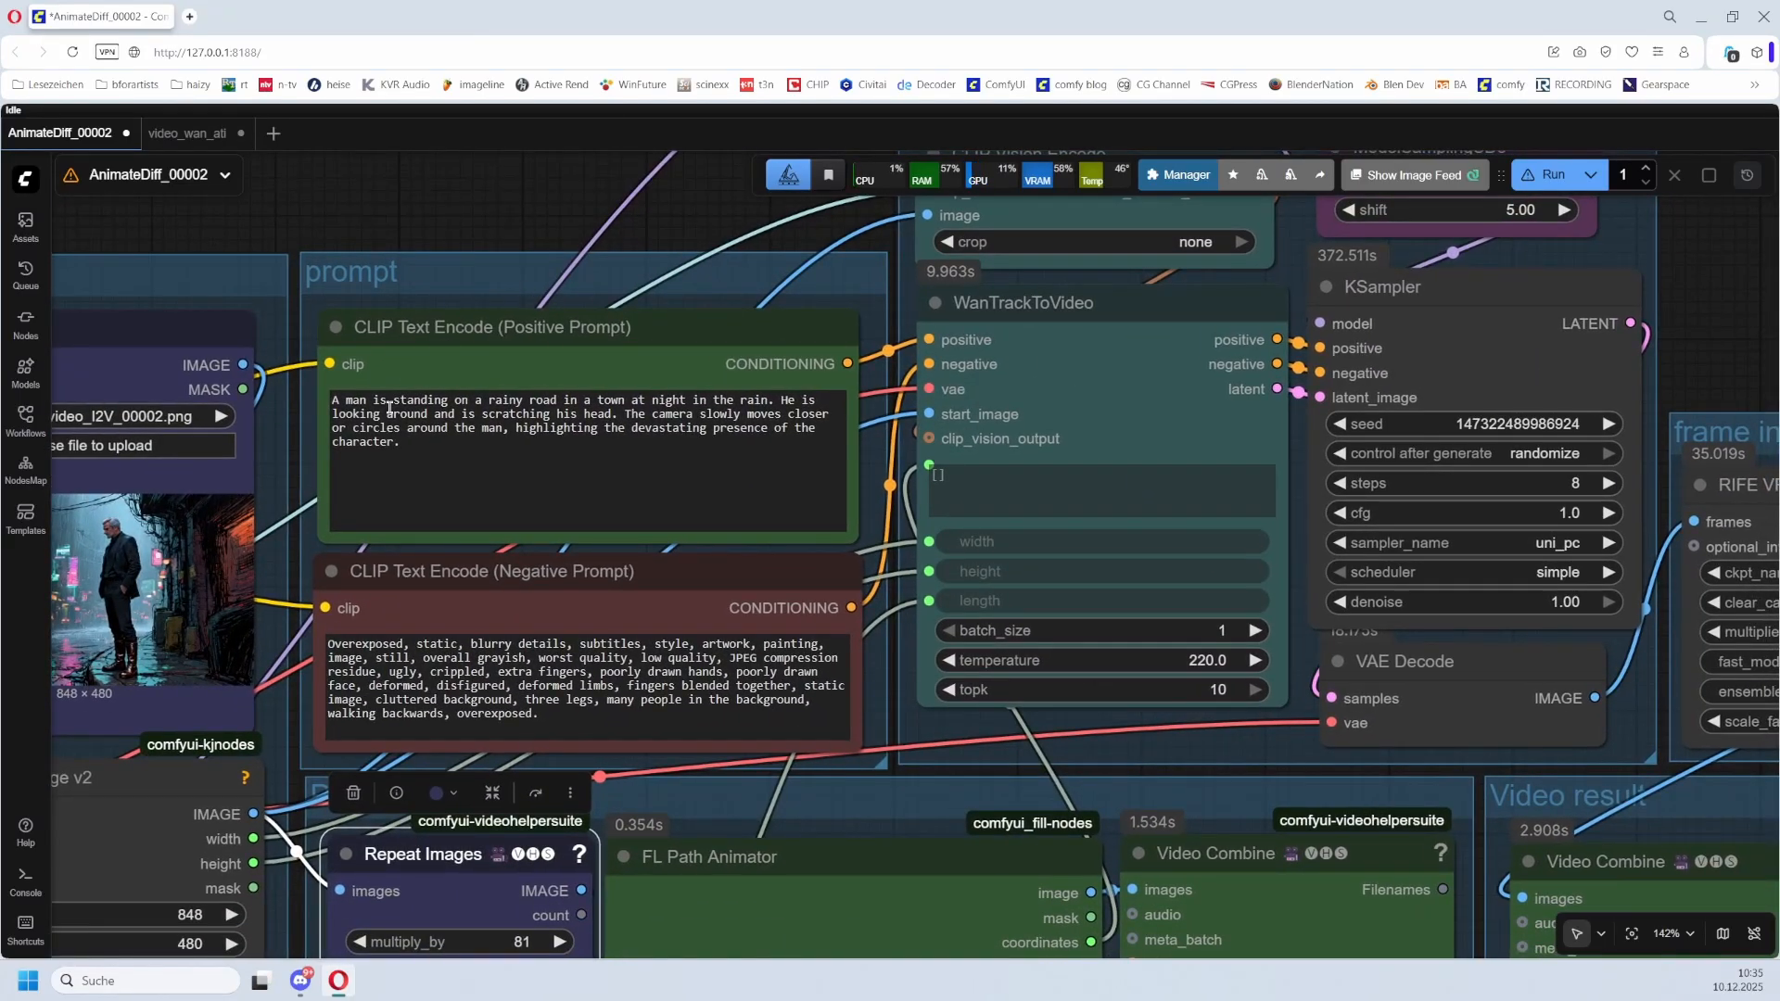
{"action": "left_click", "coordinate": [454, 452]}
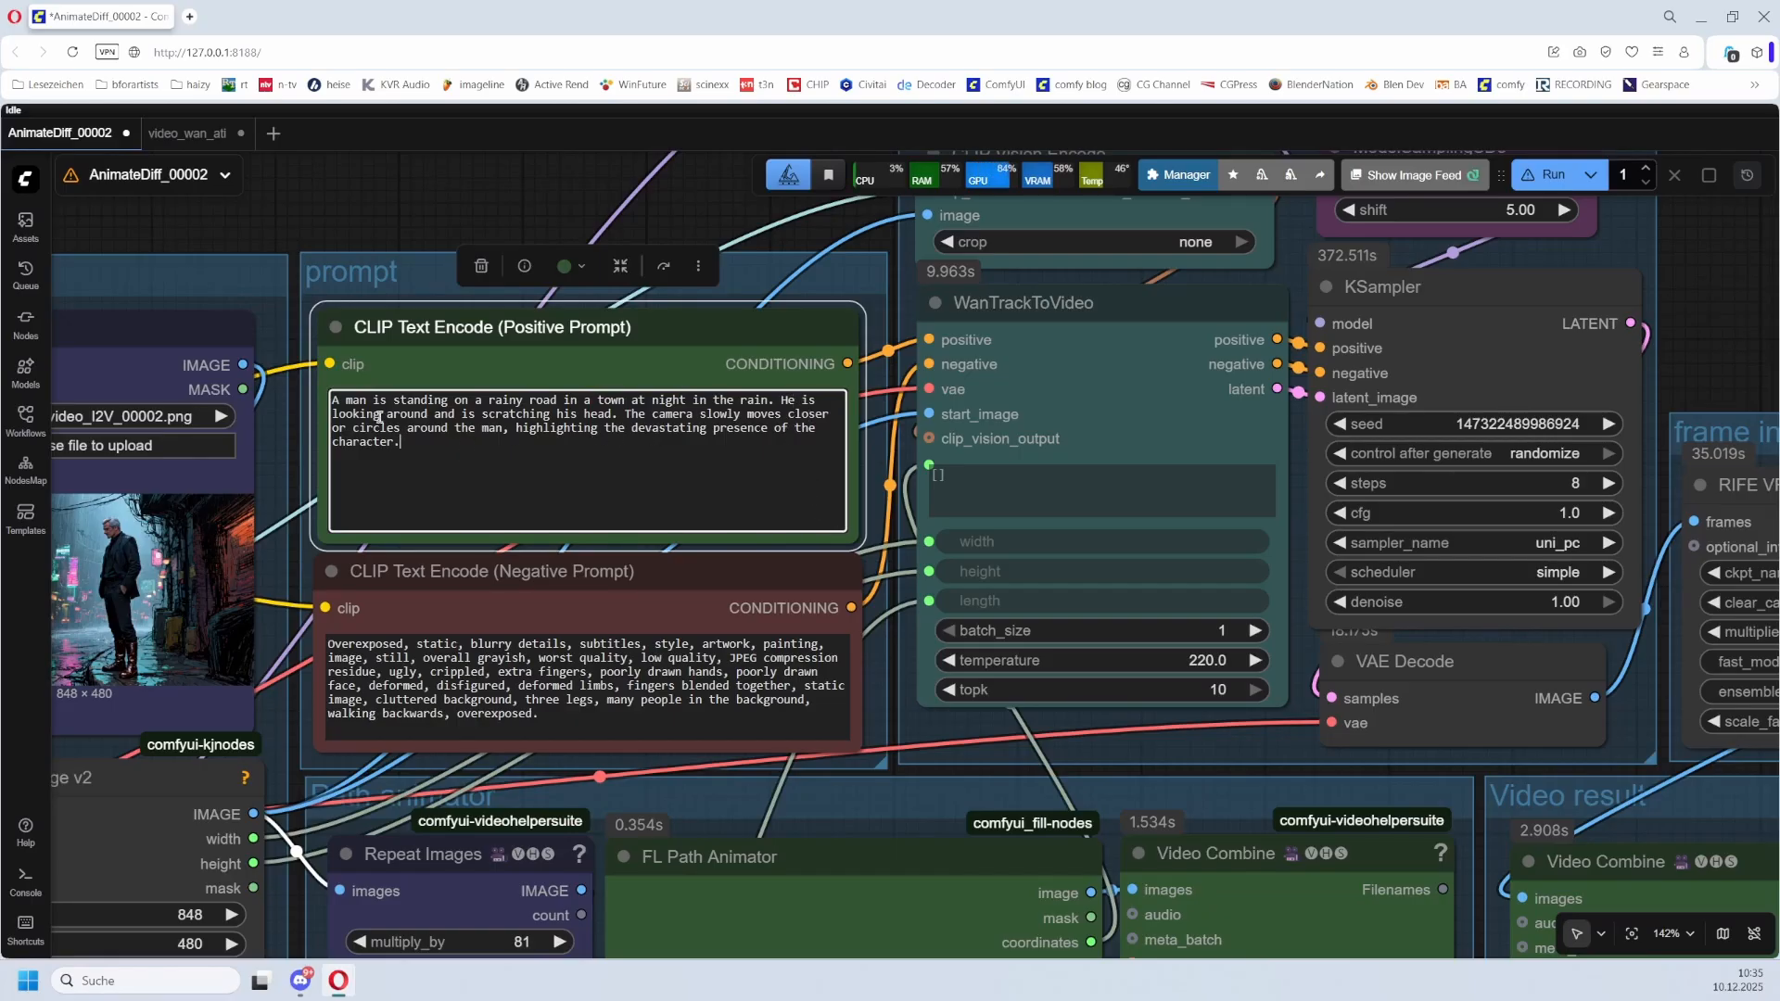
- Review both Video Combine outputs, the frame interpolation group and the FL Path Animator section
{"action": "left_click_drag", "start_coordinate": [1149, 737], "coordinate": [630, 338]}
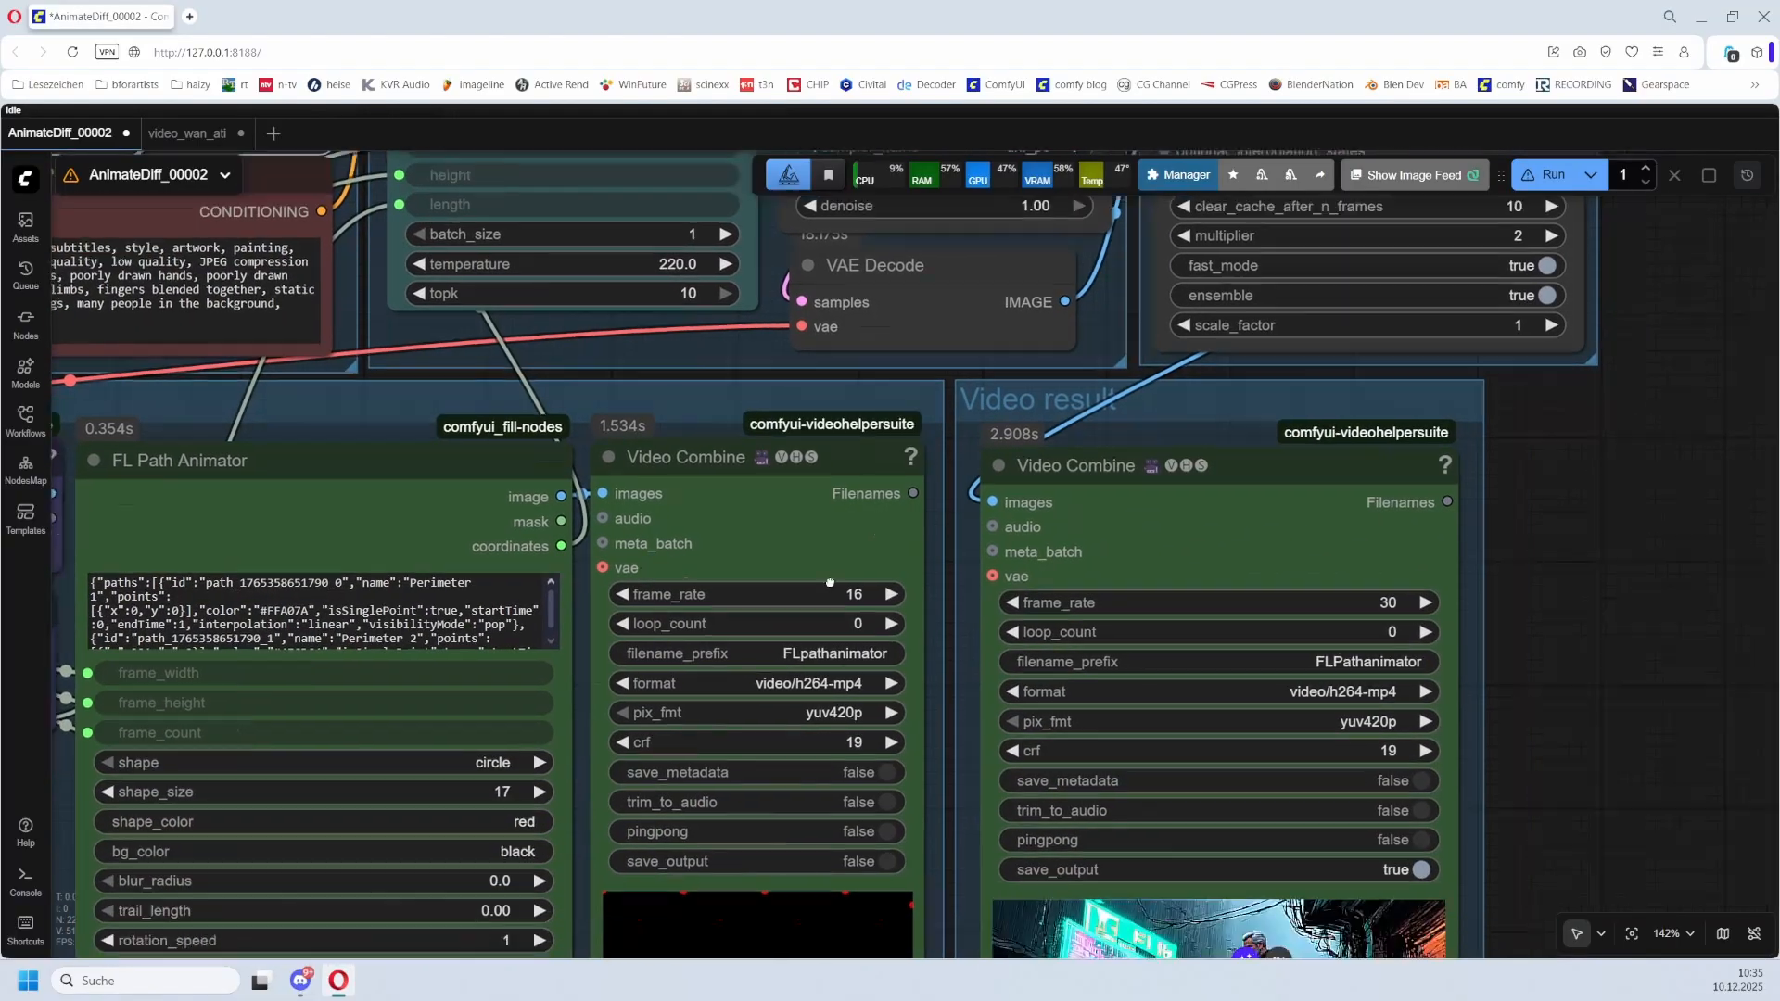
{"action": "left_click_drag", "start_coordinate": [972, 850], "coordinate": [601, 385]}
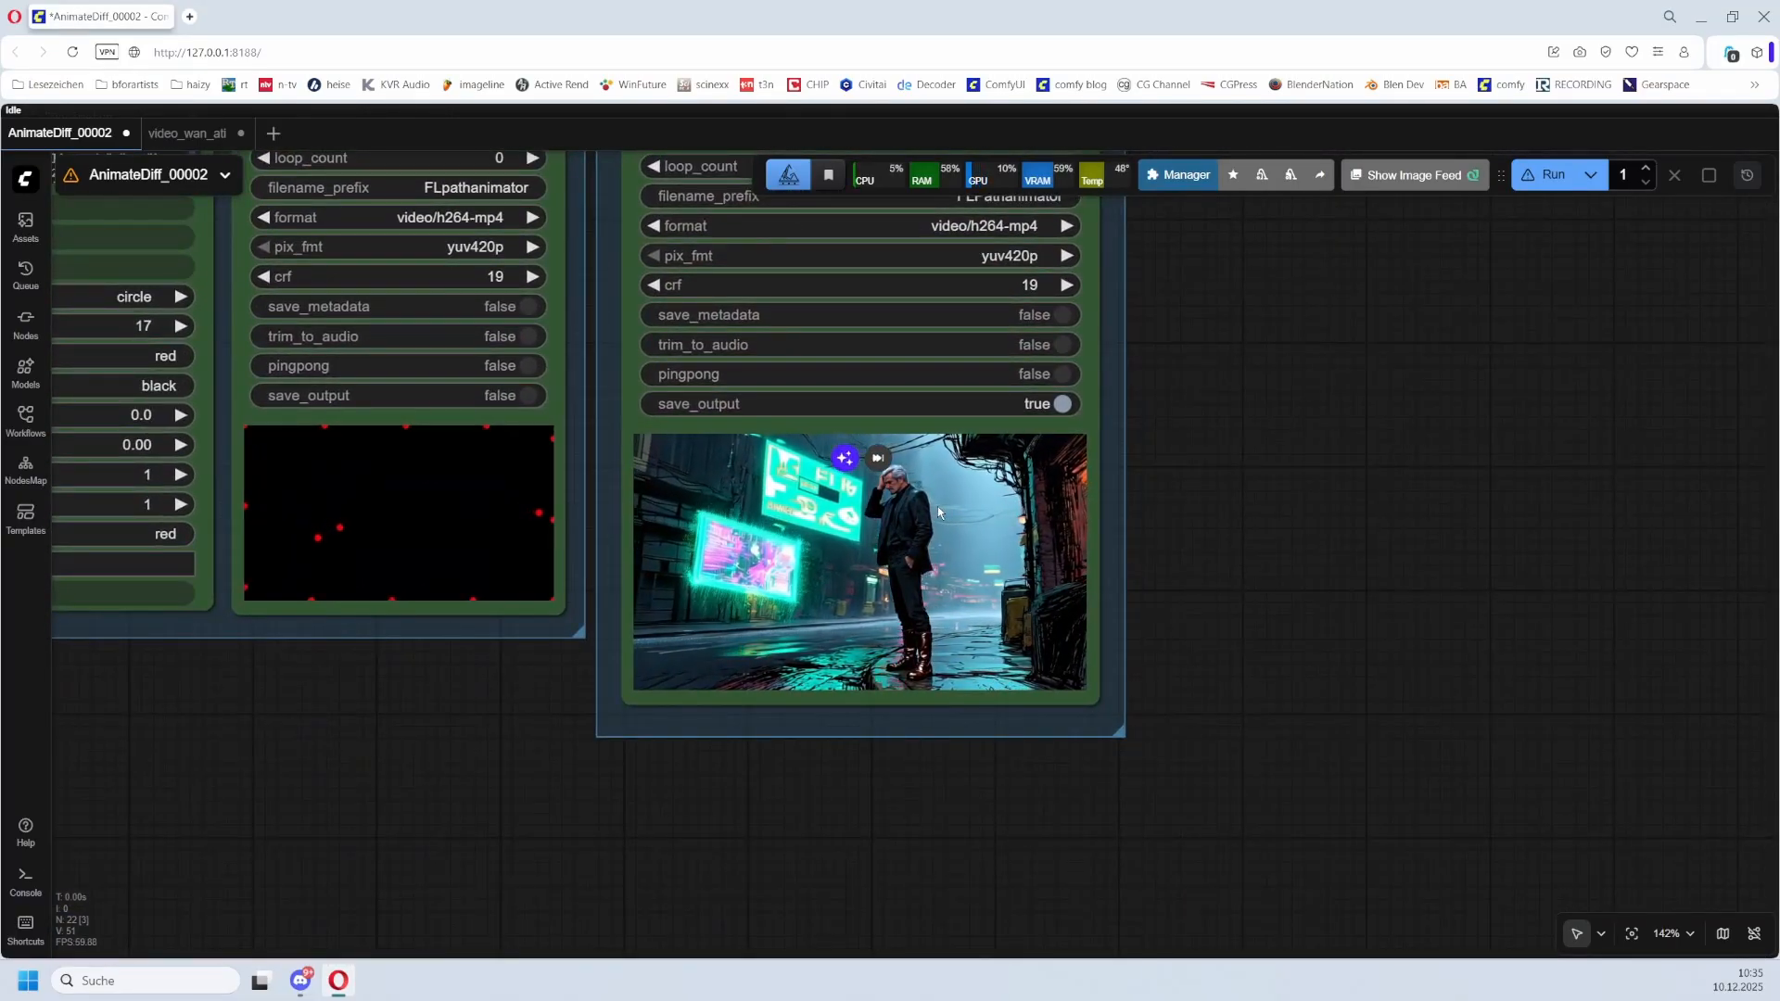
{"action": "left_click_drag", "start_coordinate": [371, 454], "coordinate": [1338, 964]}
{"action": "left_click_drag", "start_coordinate": [779, 485], "coordinate": [614, 731]}
{"action": "scroll", "coordinate": [679, 565], "scroll_direction": "down", "scroll_amount": 3}
{"action": "left_click_drag", "start_coordinate": [1023, 521], "coordinate": [821, 435]}
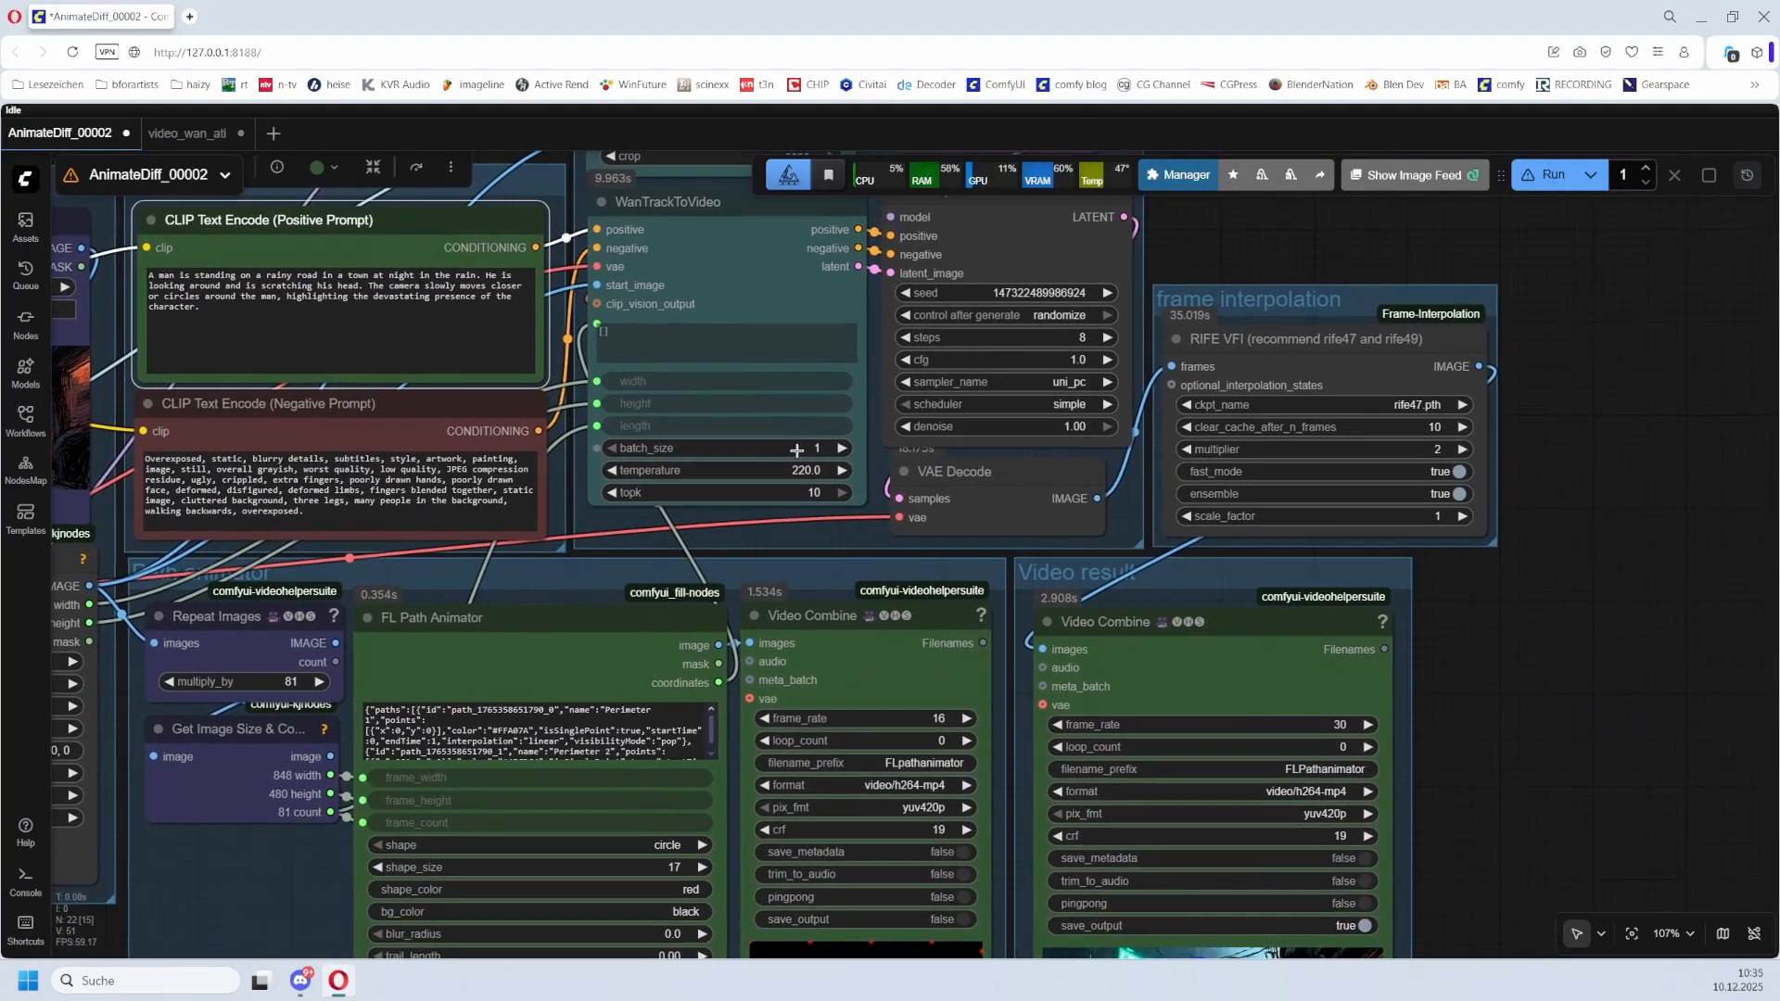
{"action": "left_click_drag", "start_coordinate": [602, 554], "coordinate": [562, 388]}
{"action": "scroll", "coordinate": [552, 414], "scroll_direction": "down", "scroll_amount": 2}
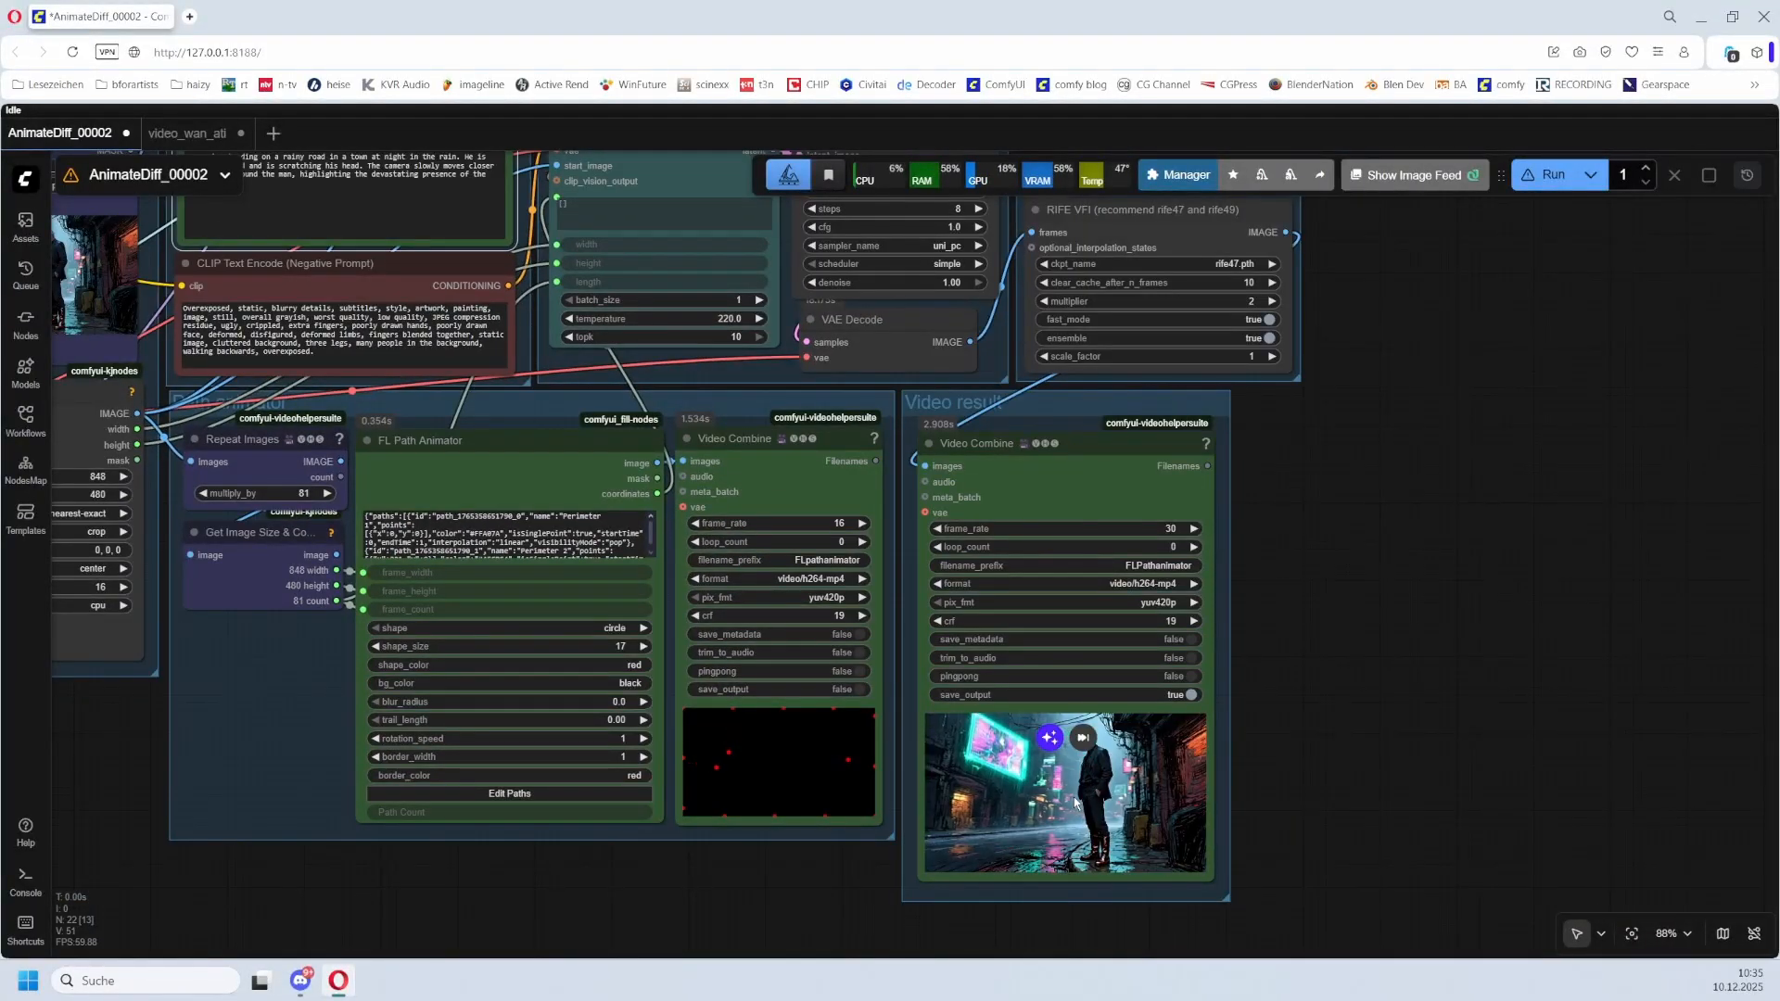
- Examine the FL Path Animator node and the Video Combine node that previews its motion paths
{"action": "left_click", "coordinate": [448, 437]}
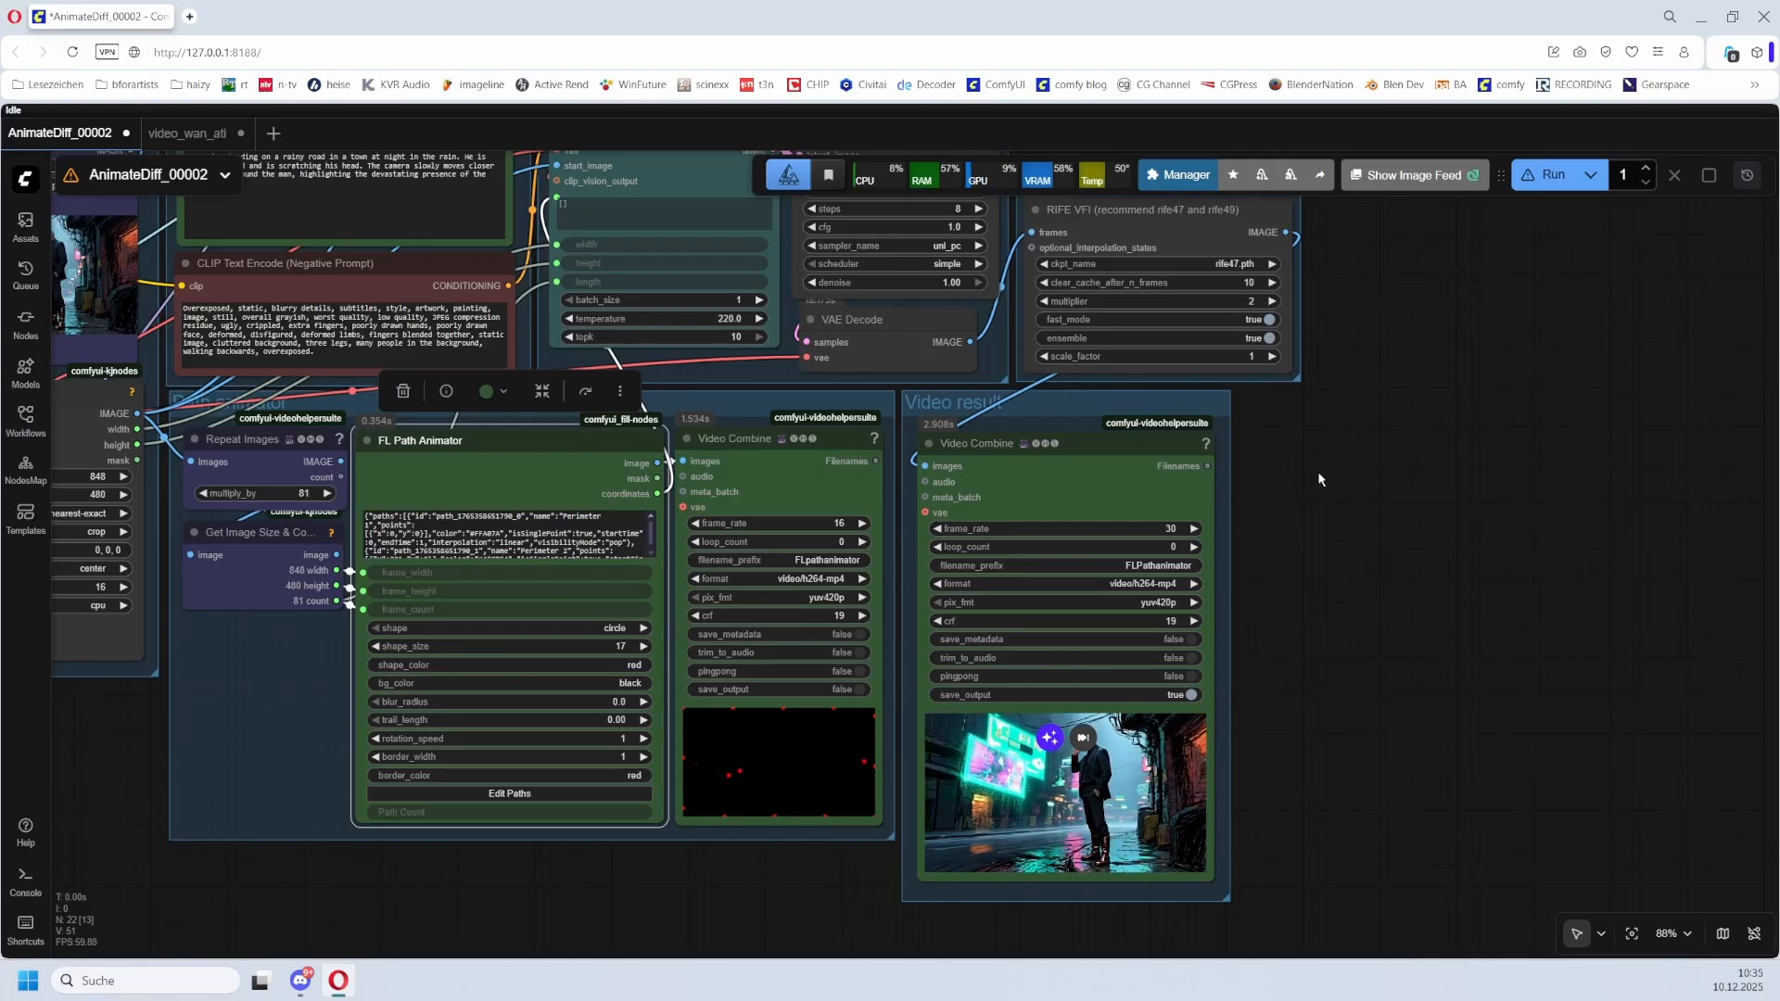
{"action": "left_click_drag", "start_coordinate": [1321, 480], "coordinate": [1451, 673]}
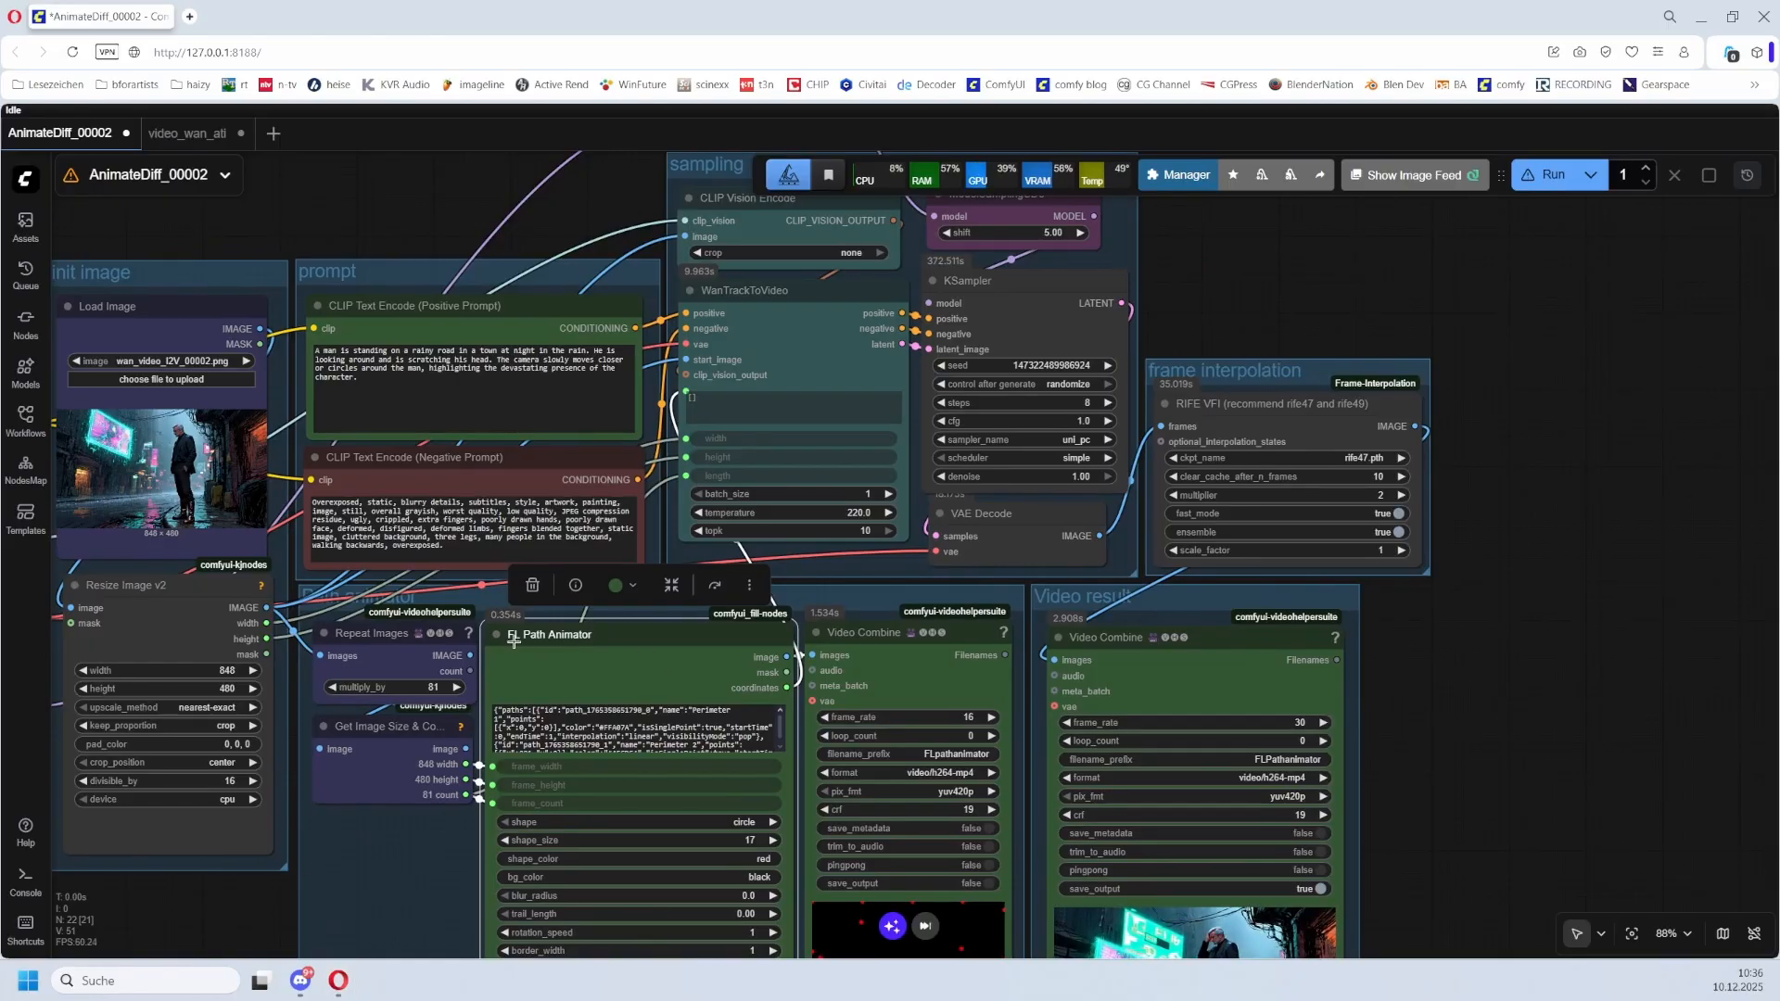
{"action": "left_click_drag", "start_coordinate": [662, 653], "coordinate": [341, 539]}
{"action": "left_click", "coordinate": [552, 524]}
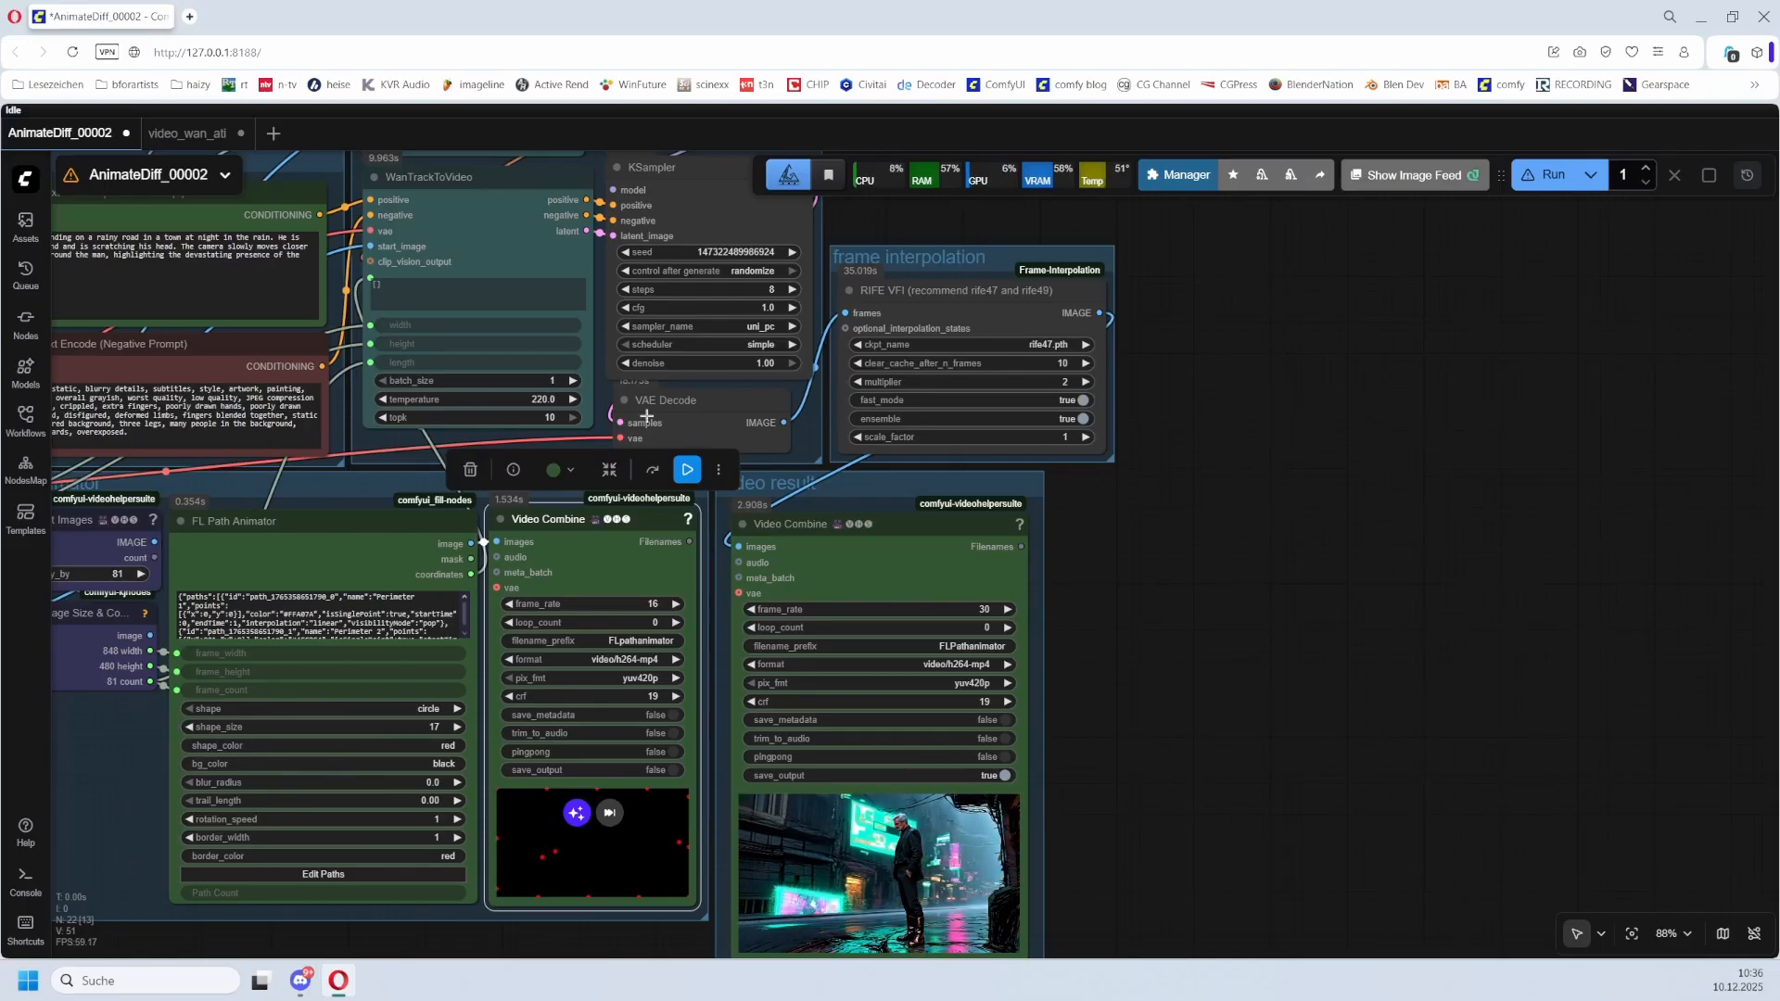
- Examine the CLIP Vision Encode, WanTrackToVideo and ModelSamplingSD3 nodes in the sampling group
{"action": "scroll", "coordinate": [1125, 504], "scroll_direction": "up", "scroll_amount": 3}
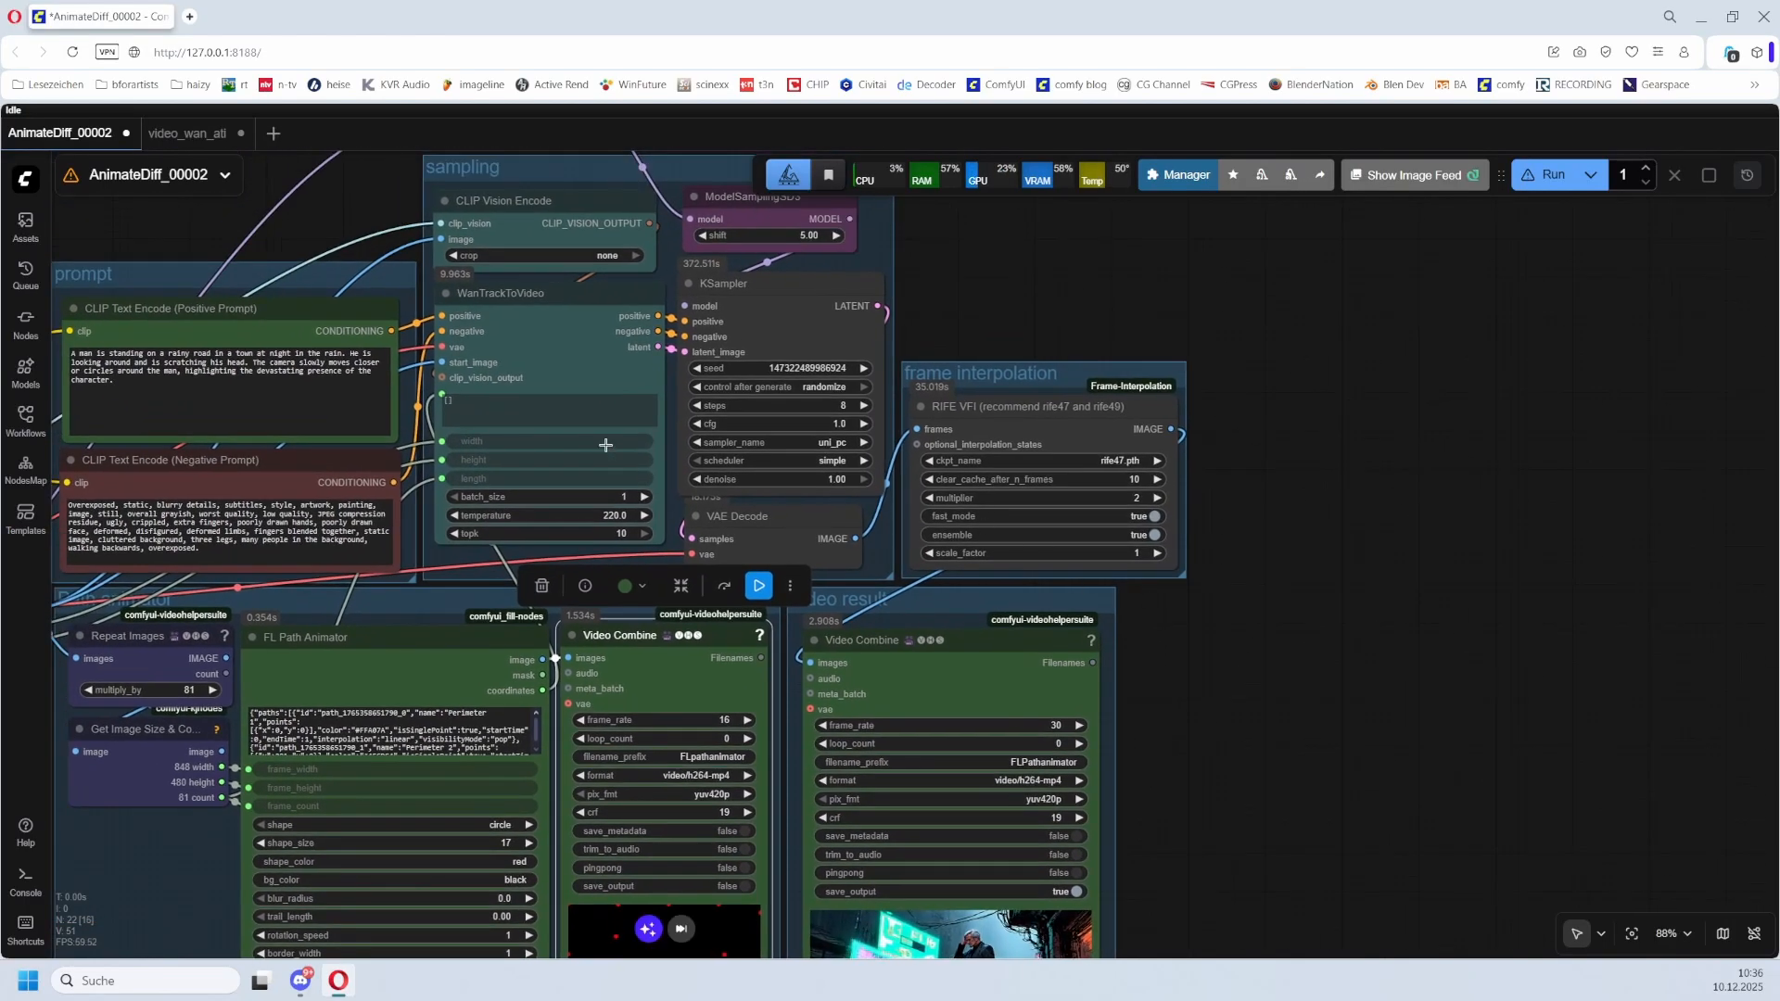
{"action": "left_click", "coordinate": [534, 175]}
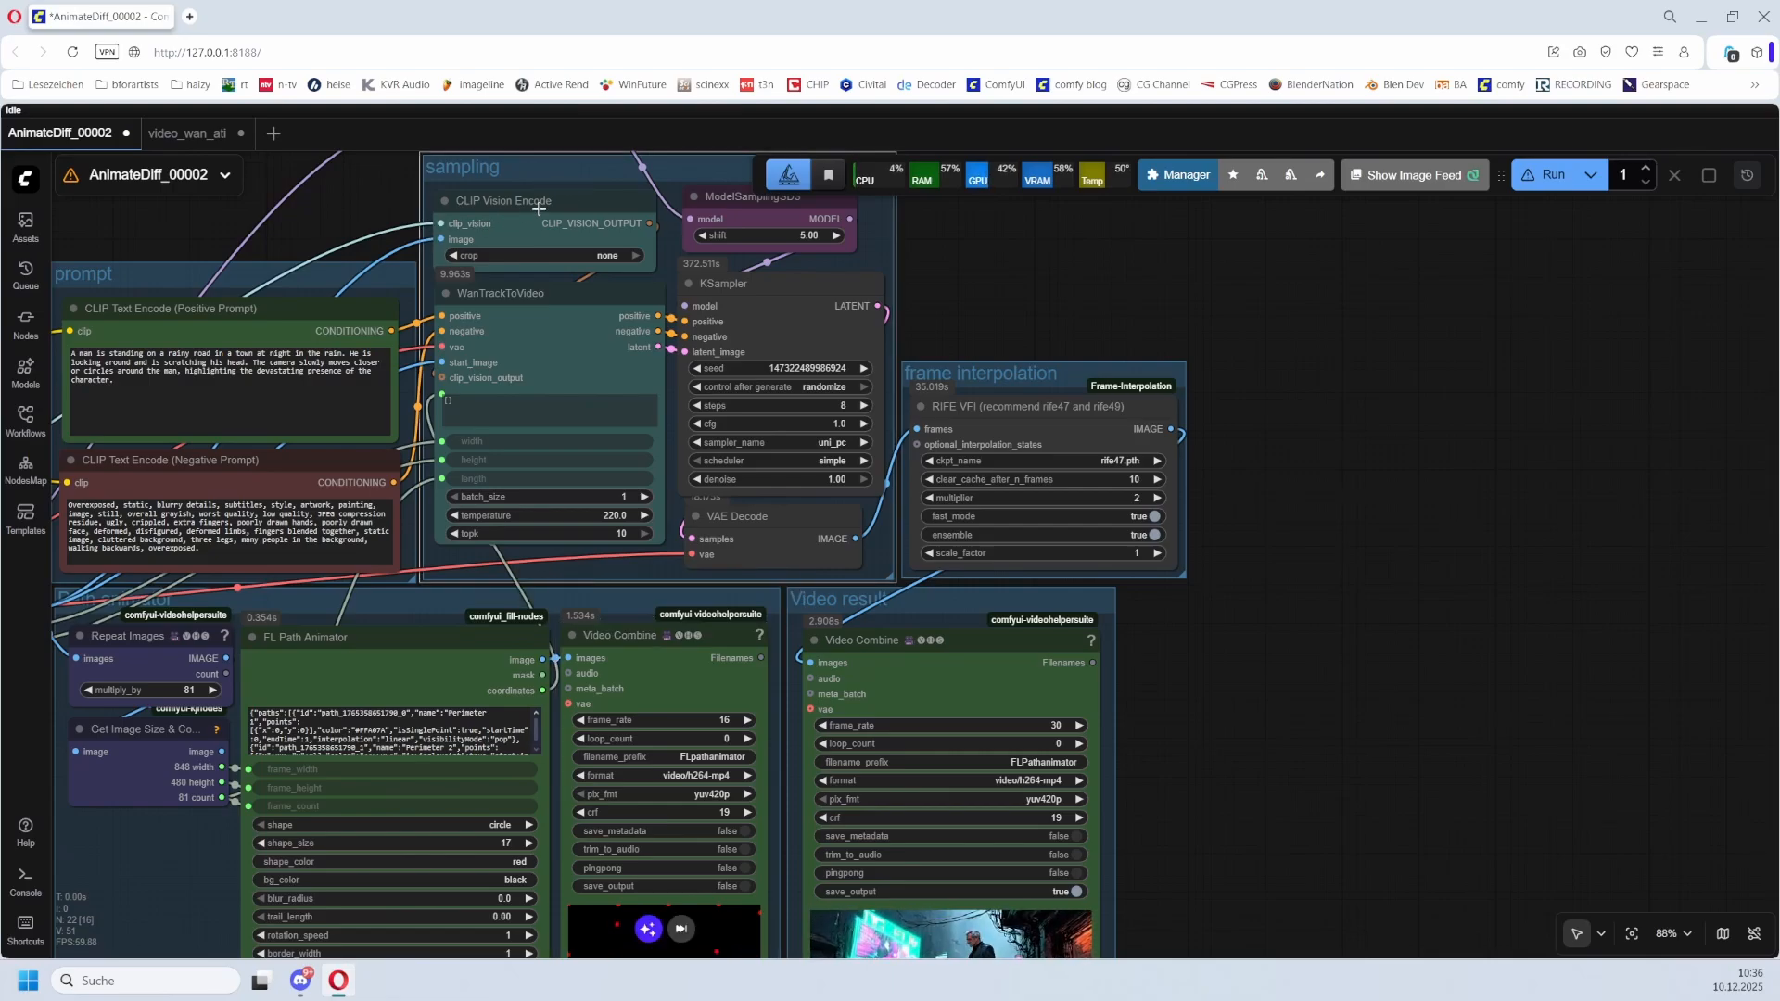
{"action": "left_click", "coordinate": [571, 264]}
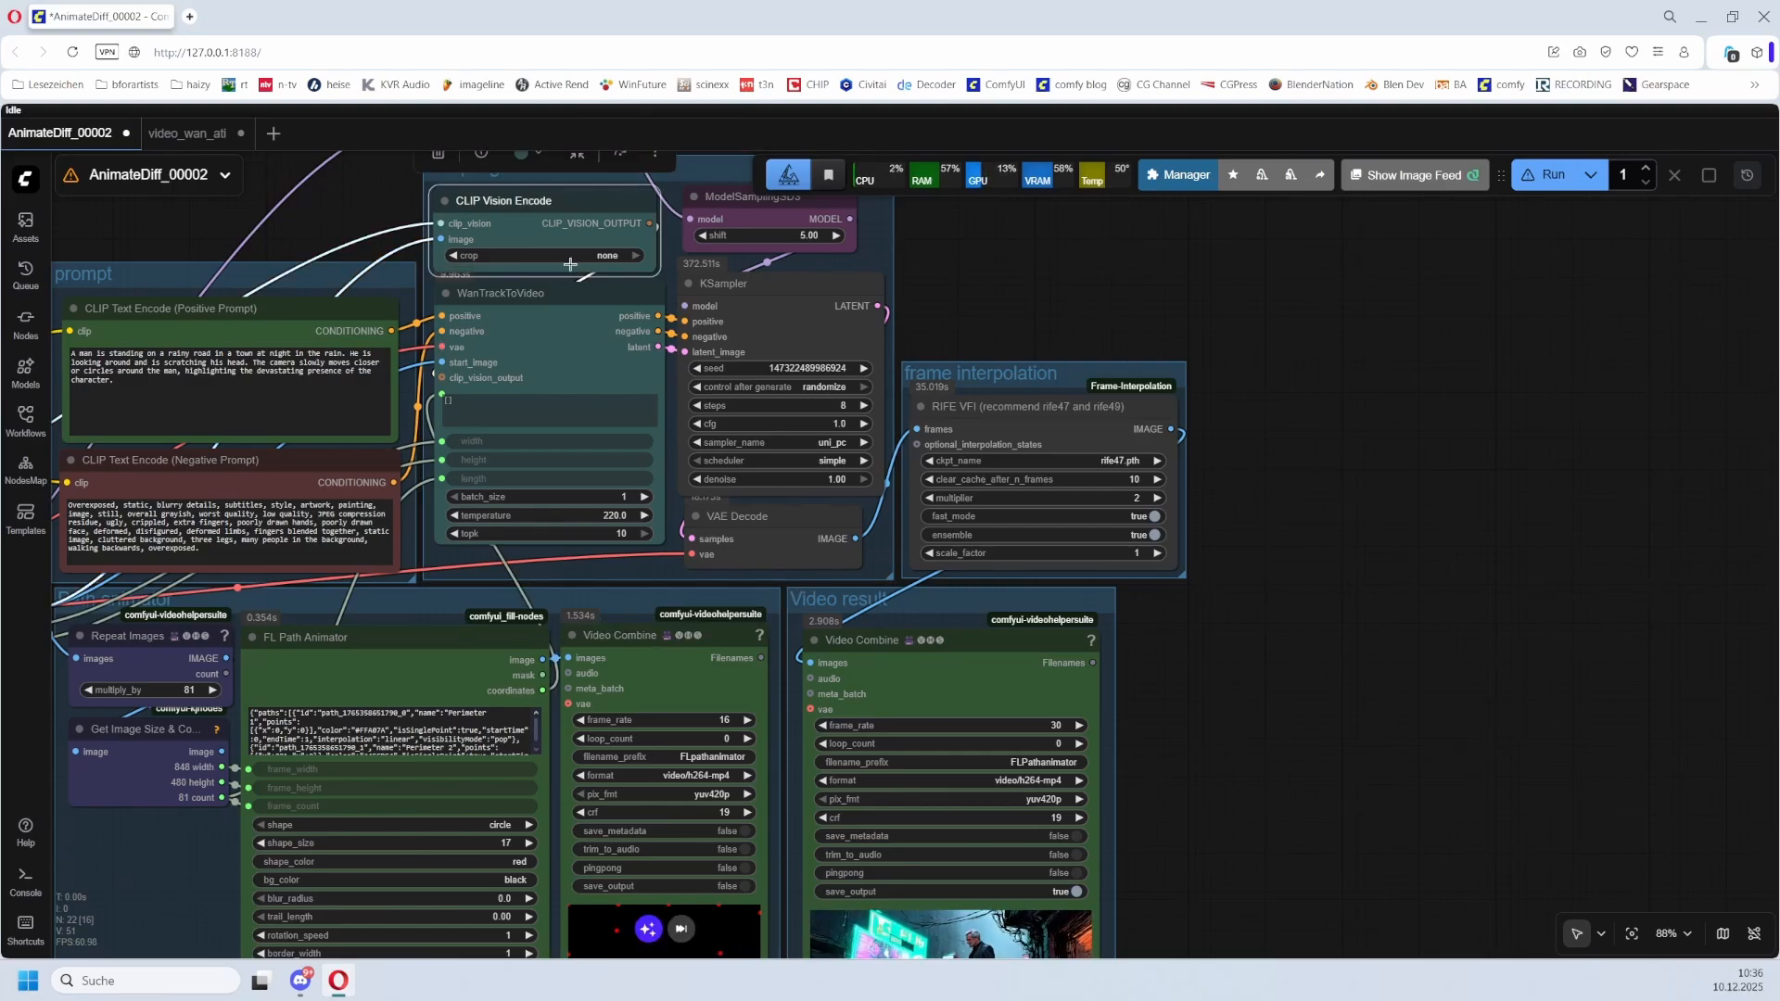
{"action": "left_click", "coordinate": [535, 302]}
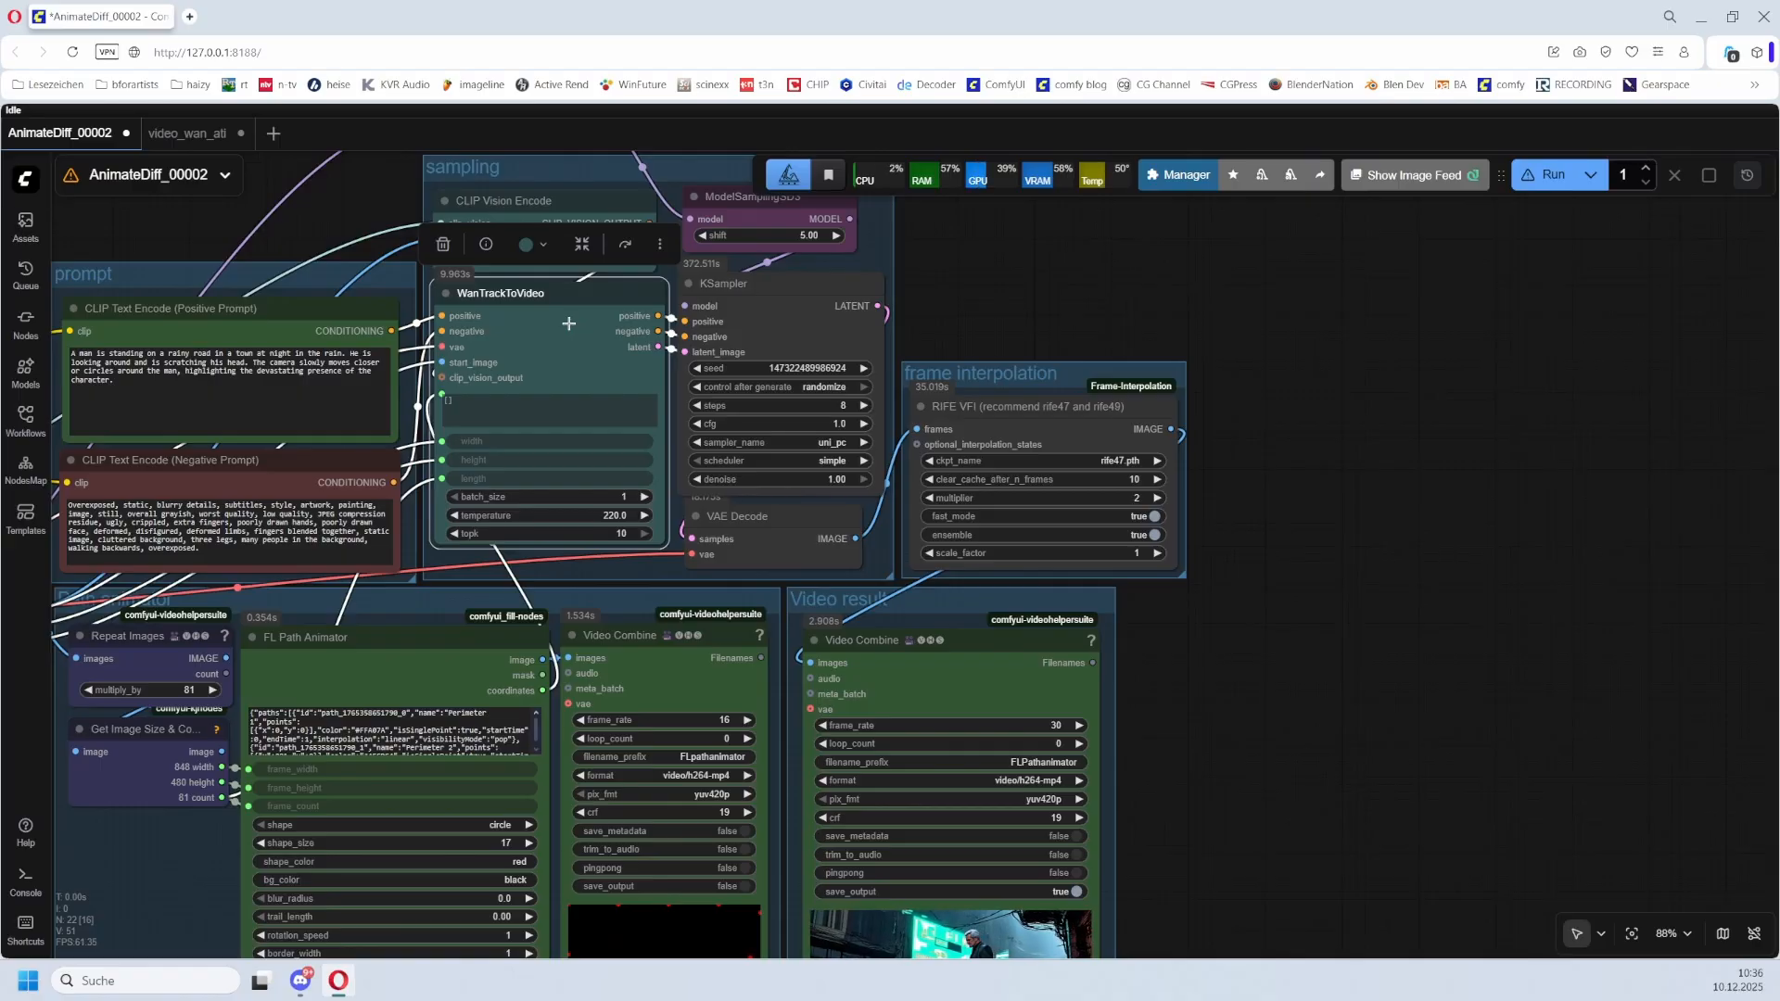
{"action": "left_click_drag", "start_coordinate": [768, 211], "coordinate": [722, 269]}
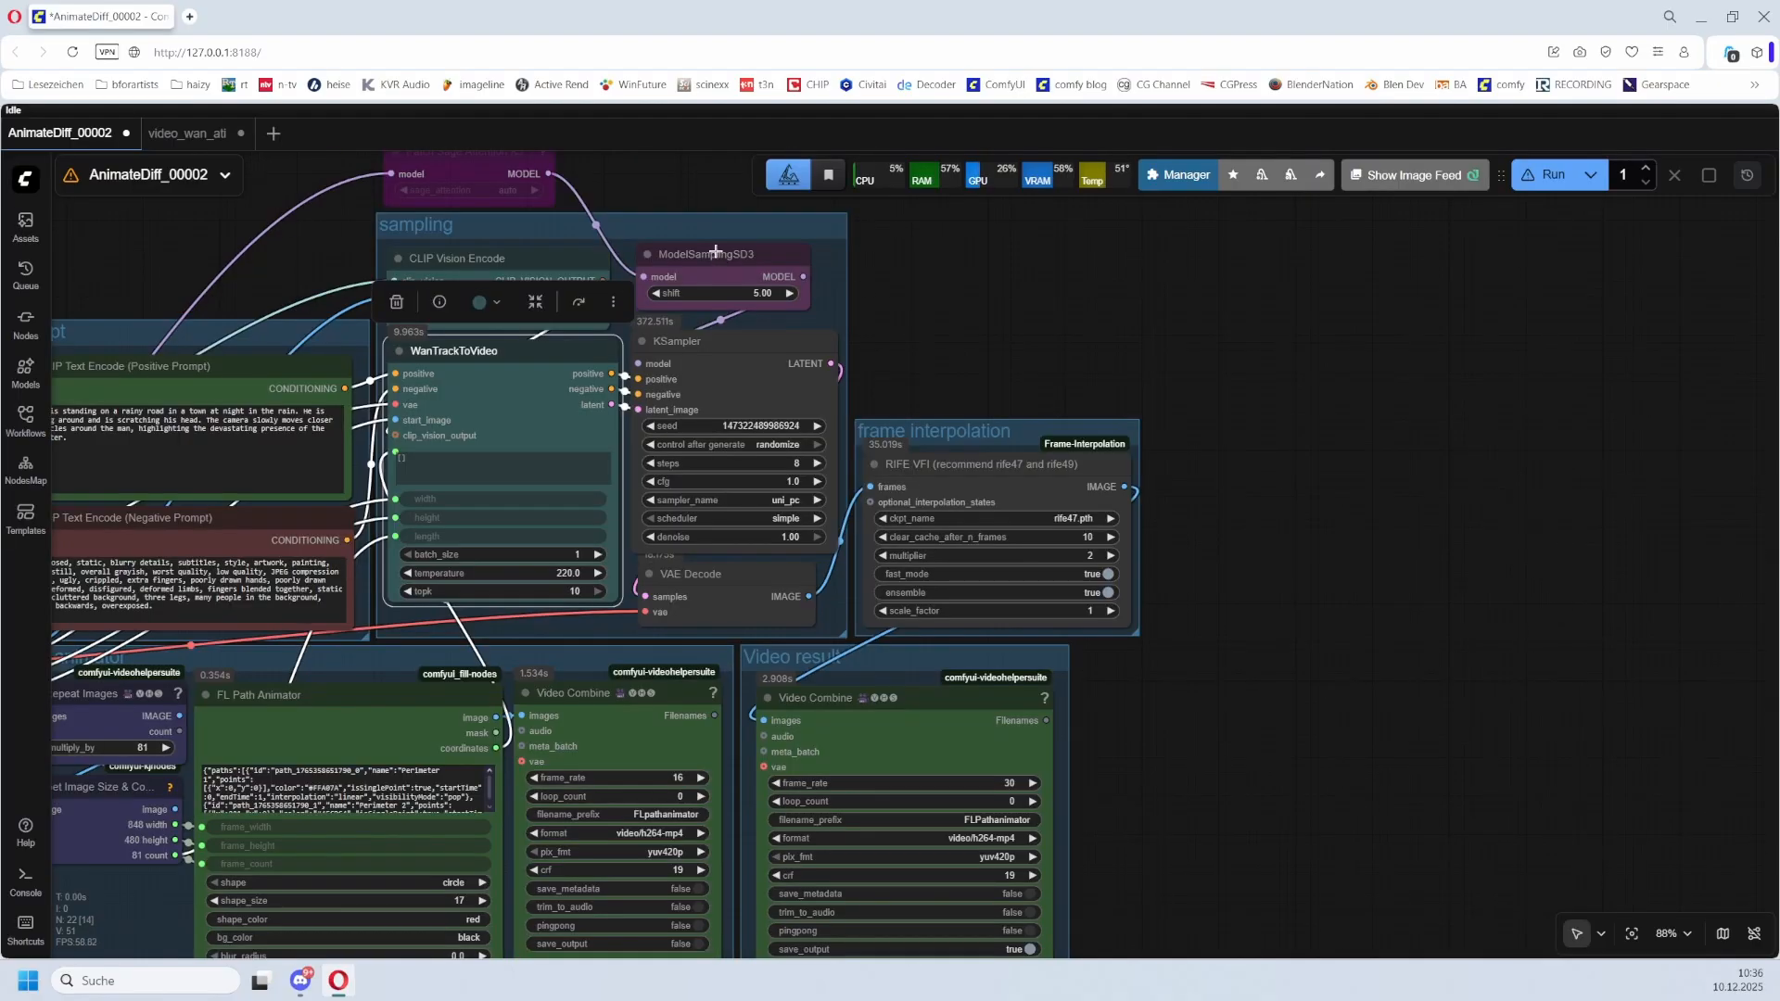
{"action": "left_click", "coordinate": [716, 252]}
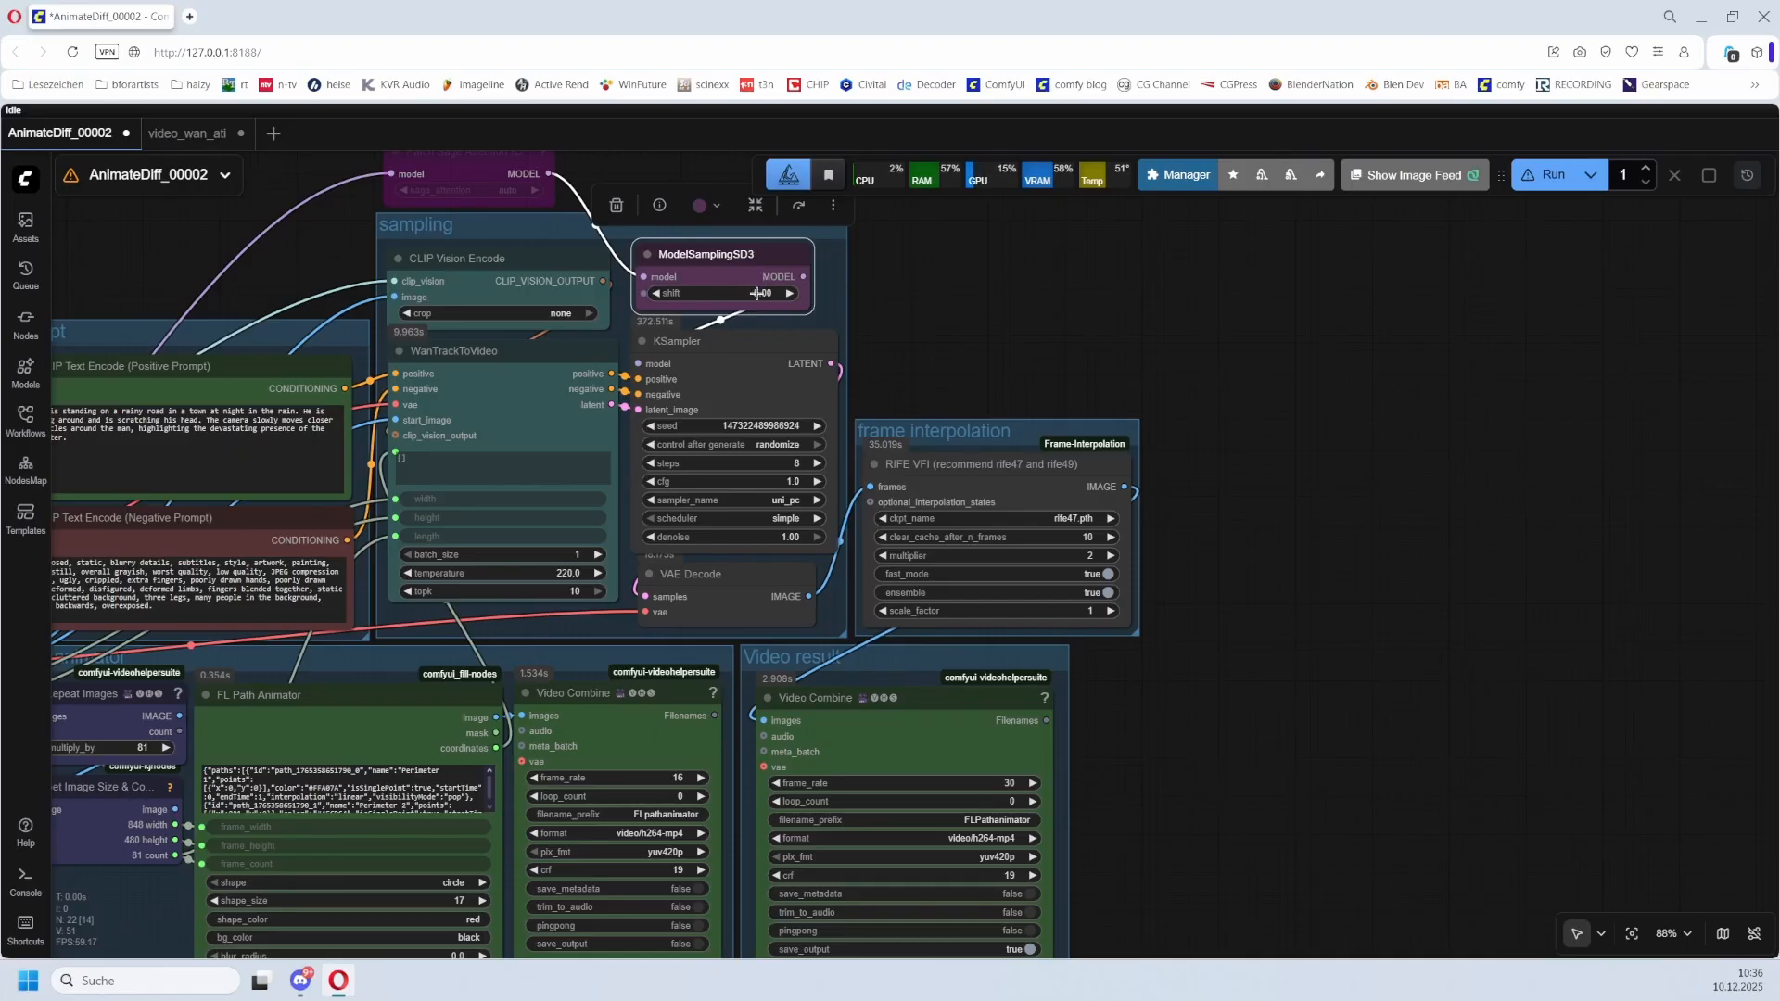
- Review the KSampler node's steps, cfg, sampler and scheduler settings up close
{"action": "left_click_drag", "start_coordinate": [967, 343], "coordinate": [883, 232]}
{"action": "scroll", "coordinate": [827, 382], "scroll_direction": "up", "scroll_amount": 3}
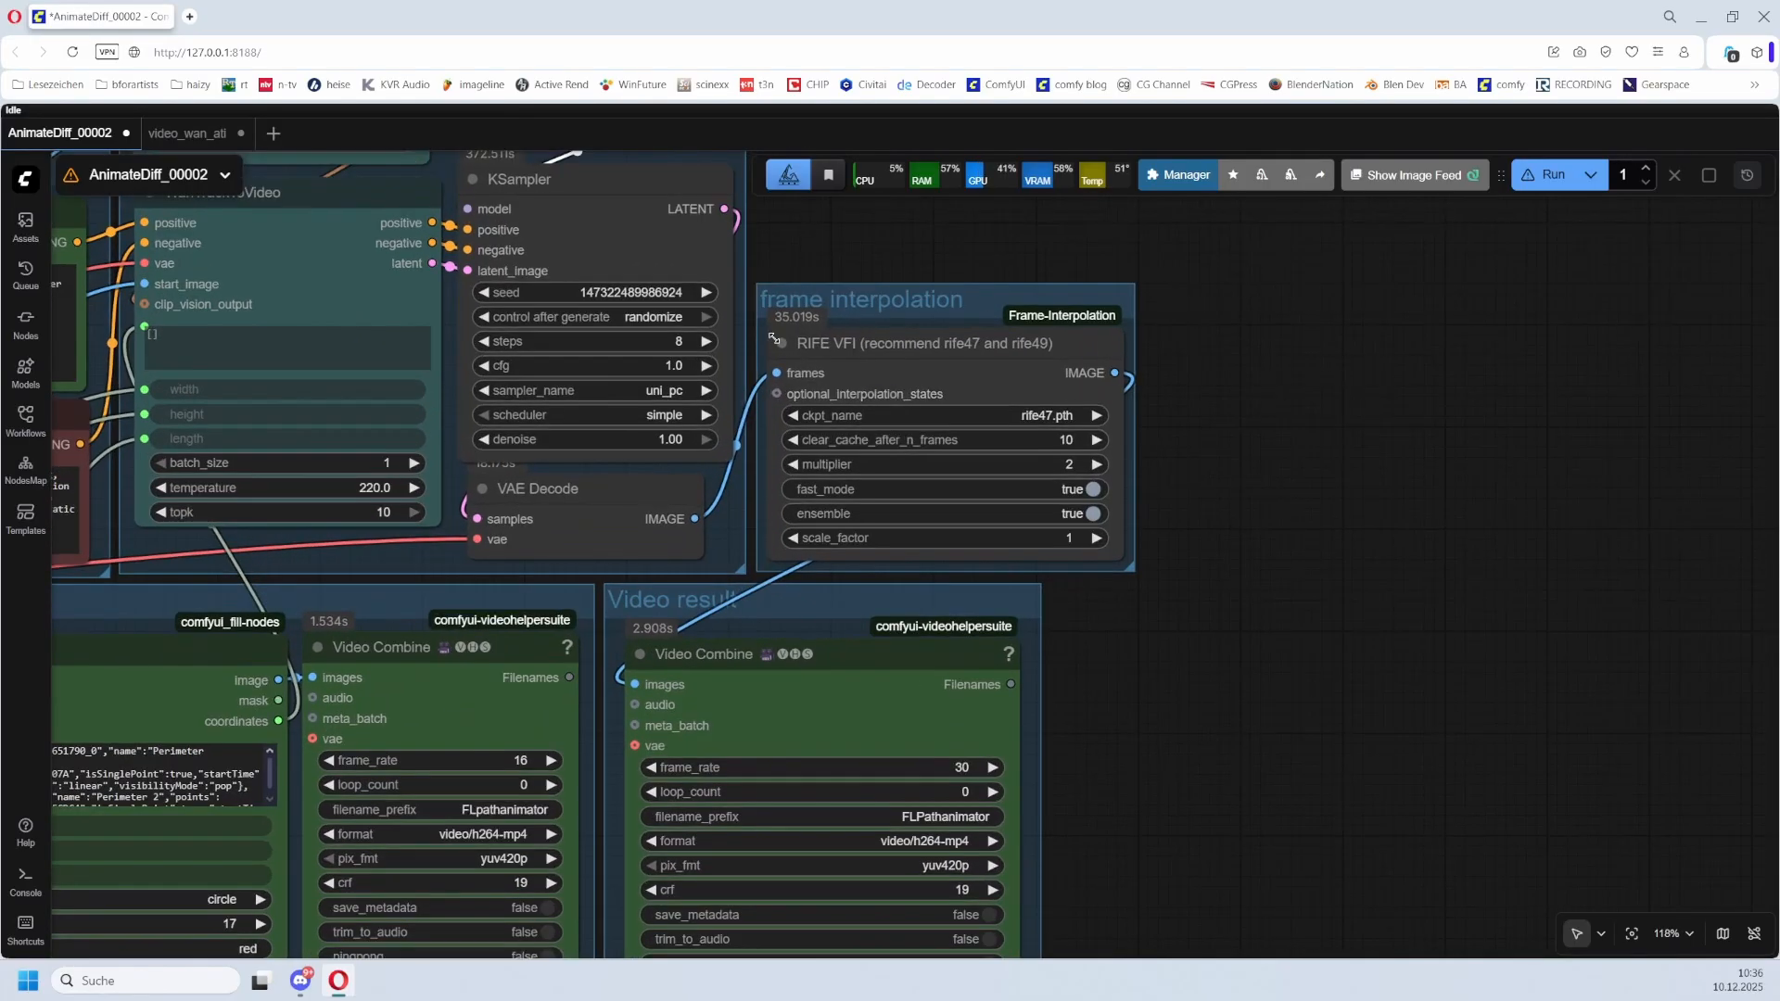
{"action": "left_click", "coordinate": [628, 185]}
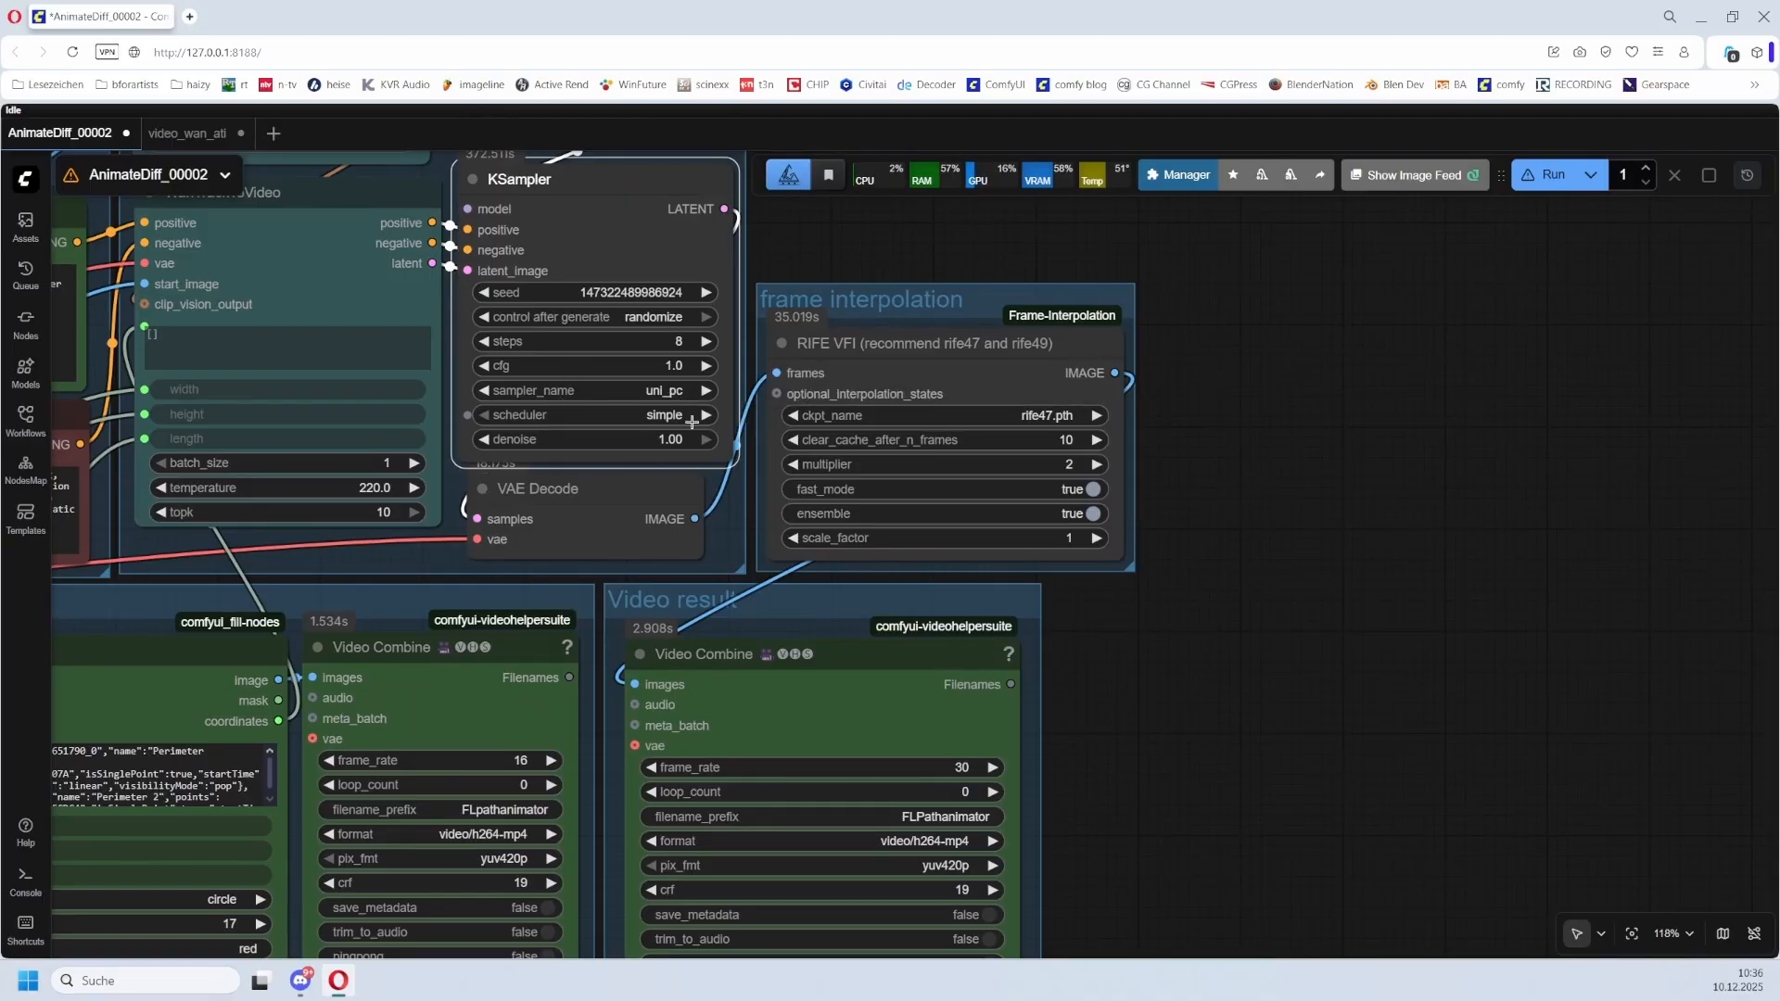
{"action": "scroll", "coordinate": [1108, 457], "scroll_direction": "down", "scroll_amount": 4}
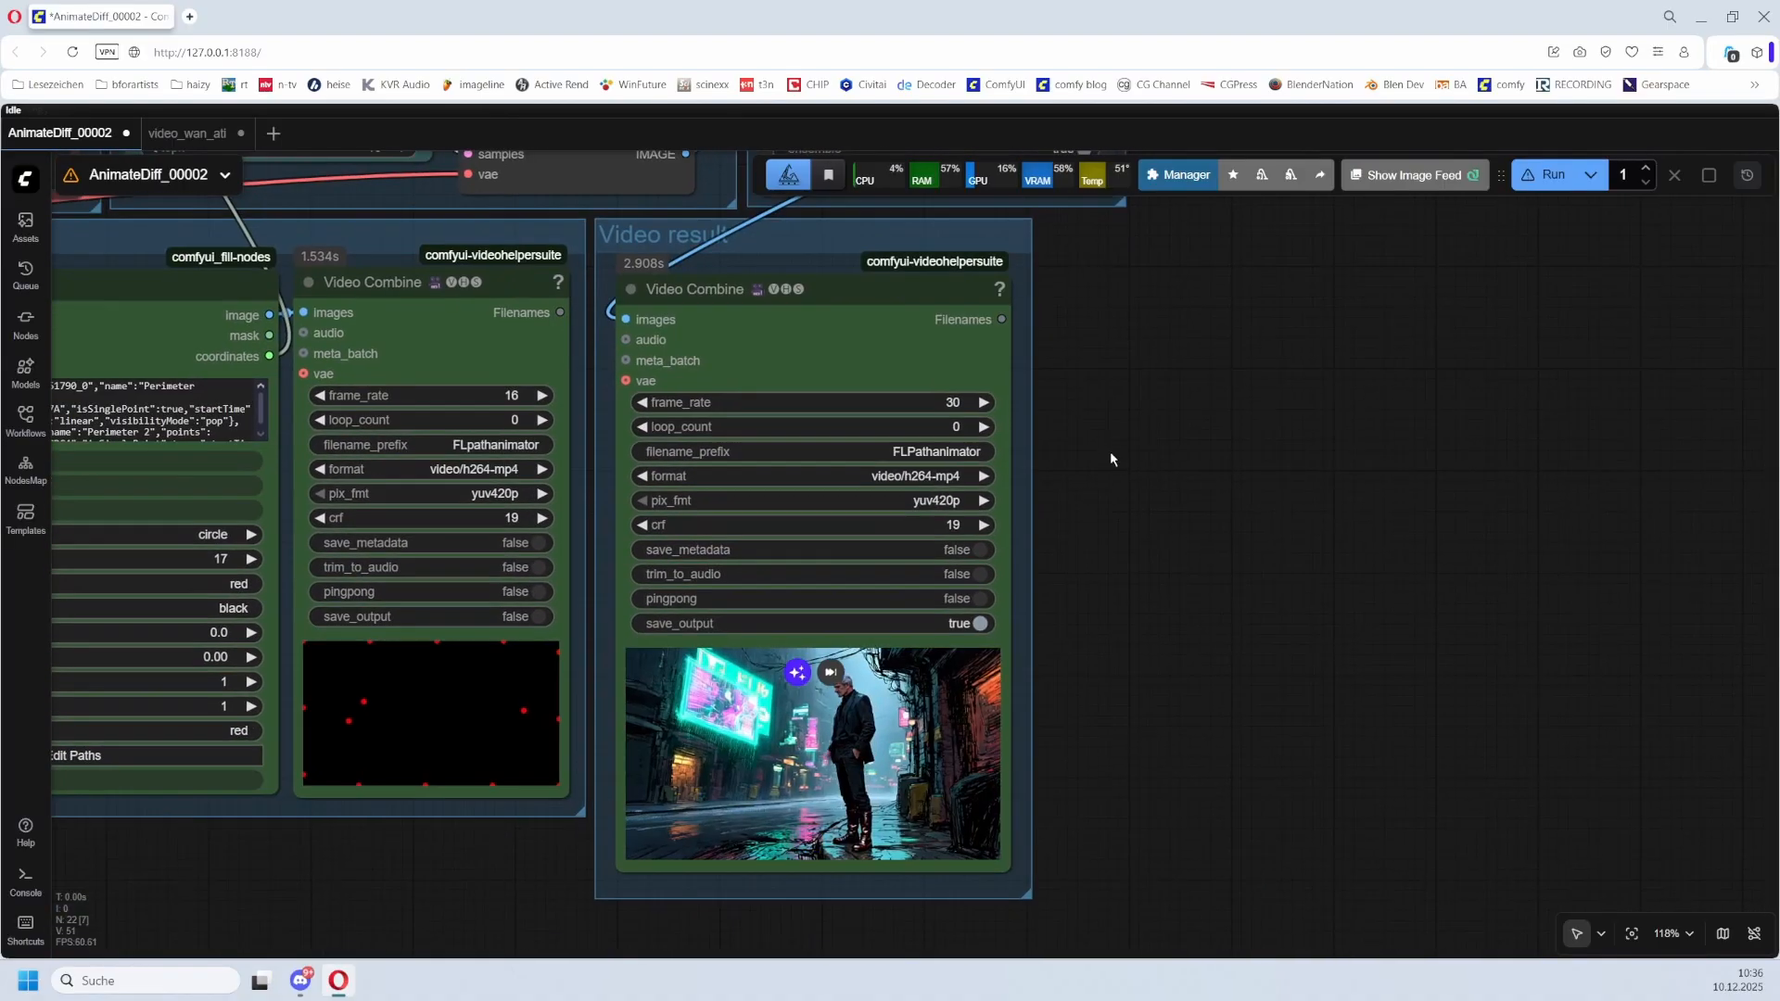
{"action": "scroll", "coordinate": [1043, 624], "scroll_direction": "down", "scroll_amount": 2, "text": "ctrl"}
{"action": "left_click_drag", "start_coordinate": [1074, 579], "coordinate": [1180, 969]}
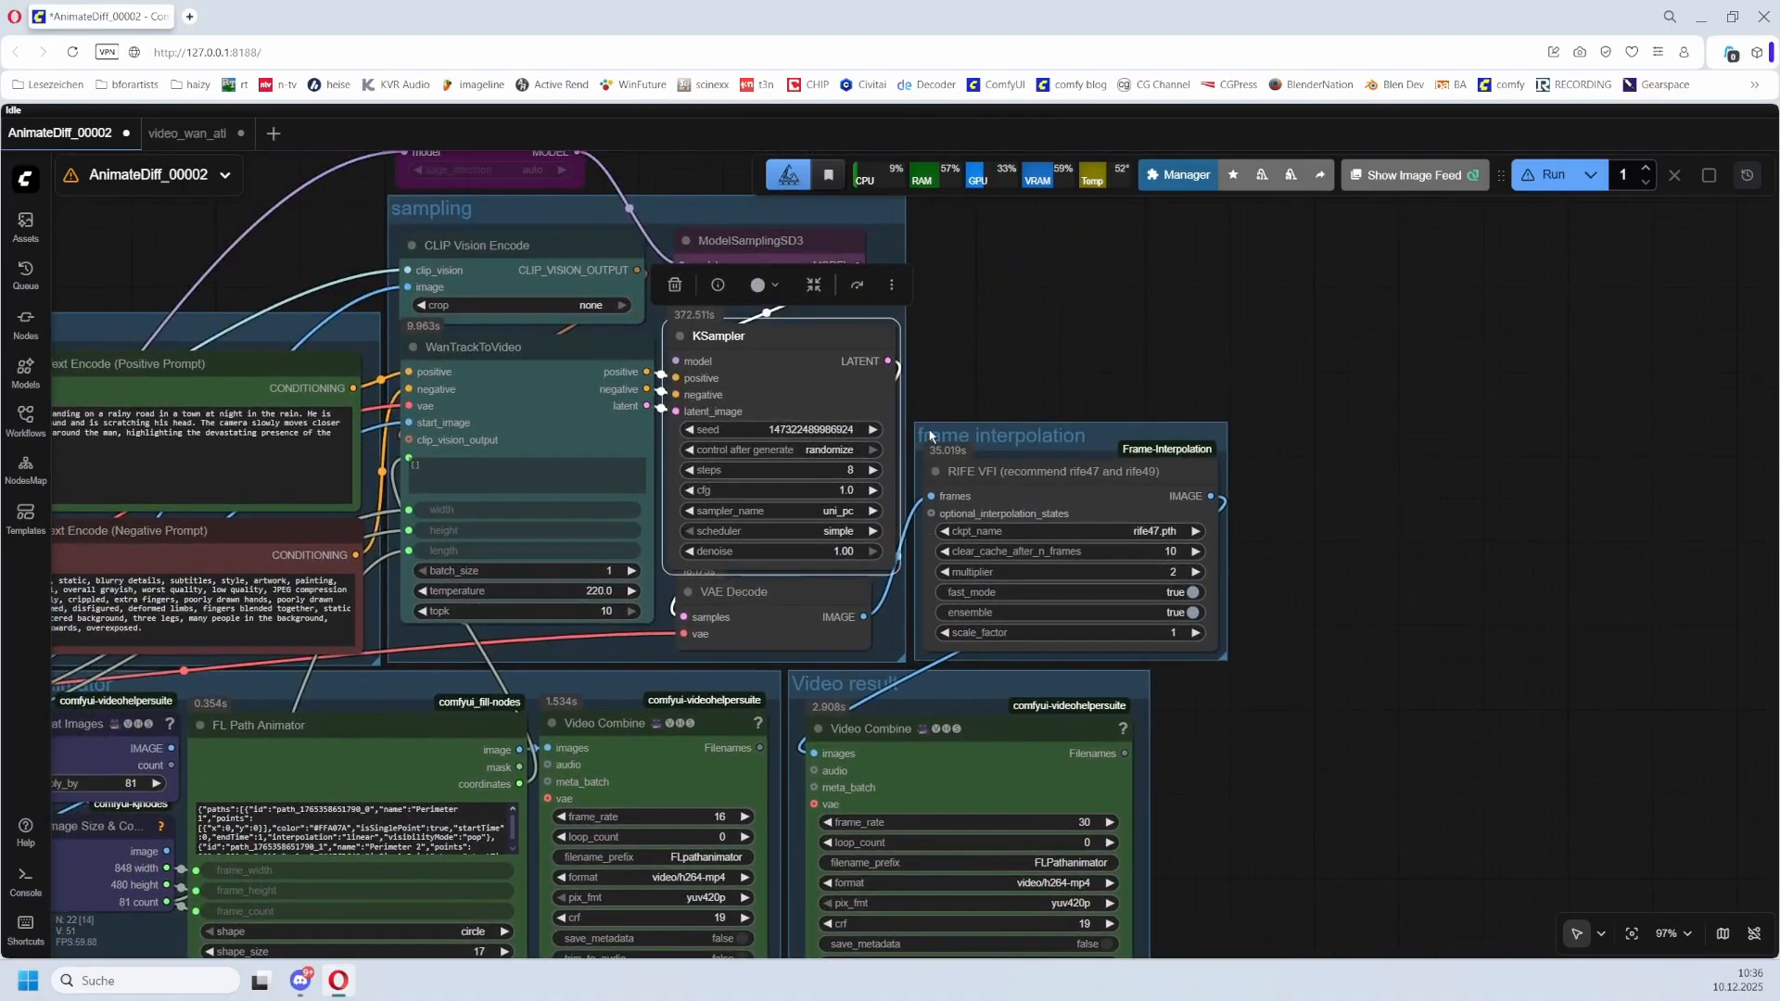
{"action": "scroll", "coordinate": [918, 447], "scroll_direction": "up", "scroll_amount": 1}
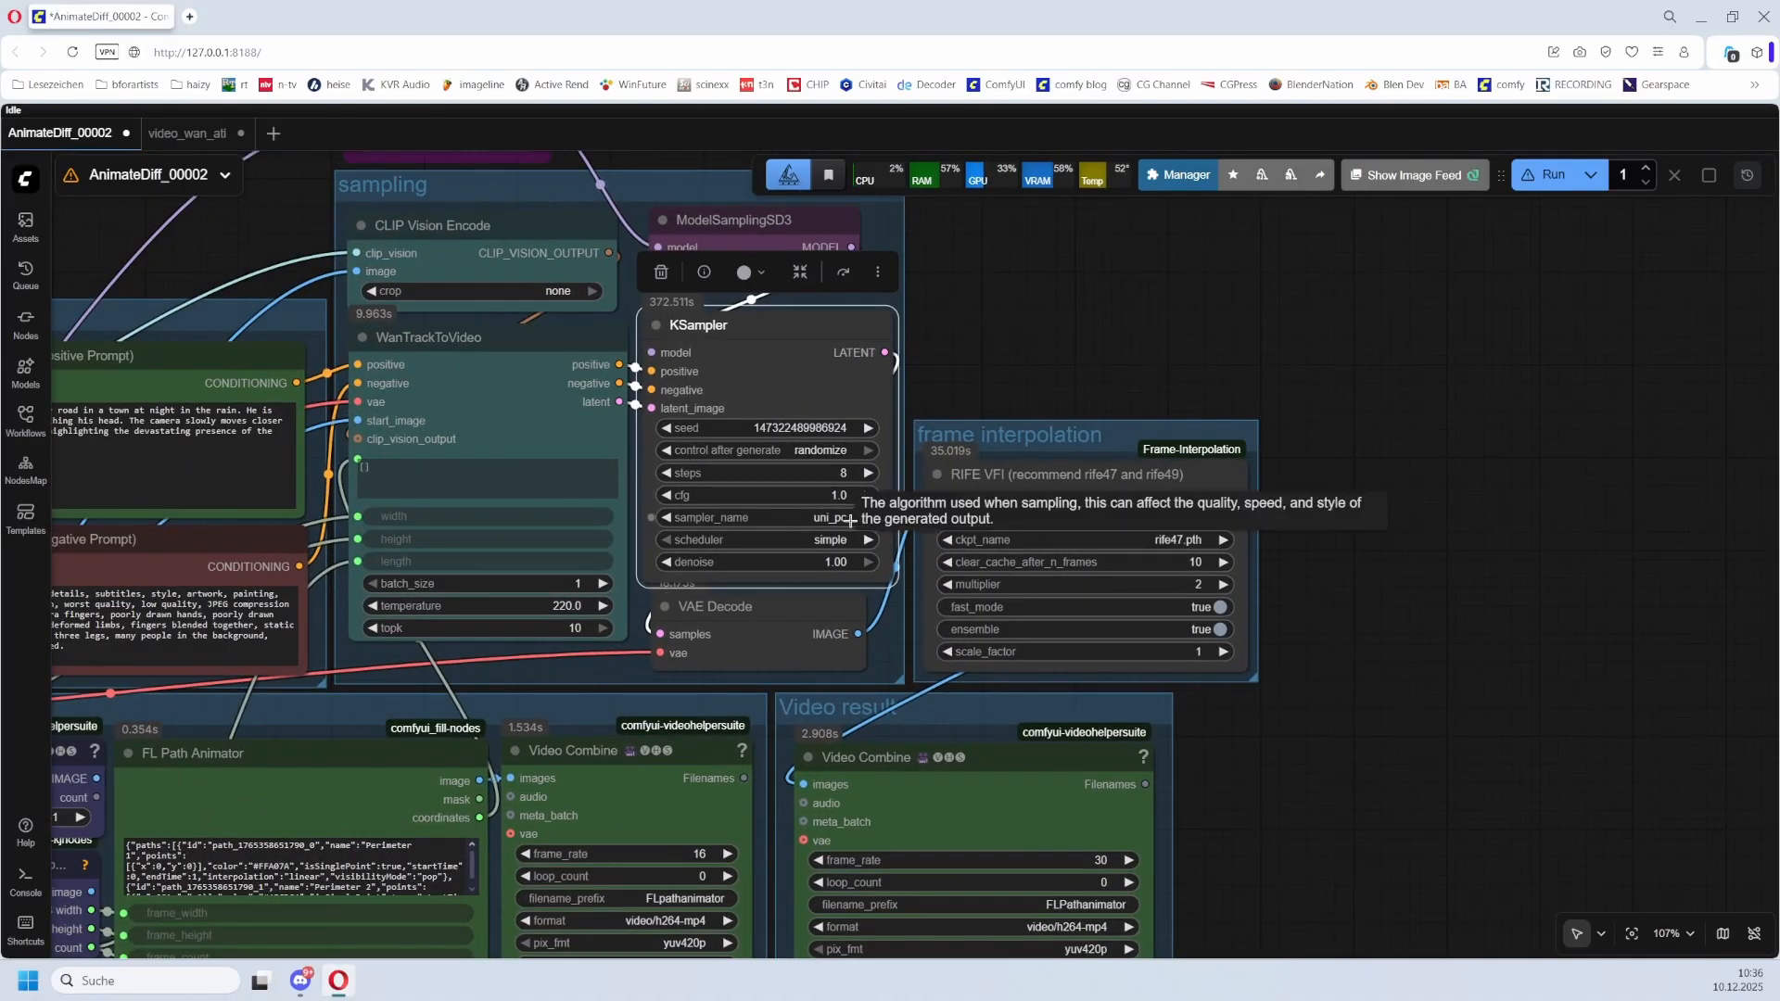
{"action": "scroll", "coordinate": [1193, 658], "scroll_direction": "down", "scroll_amount": 2}
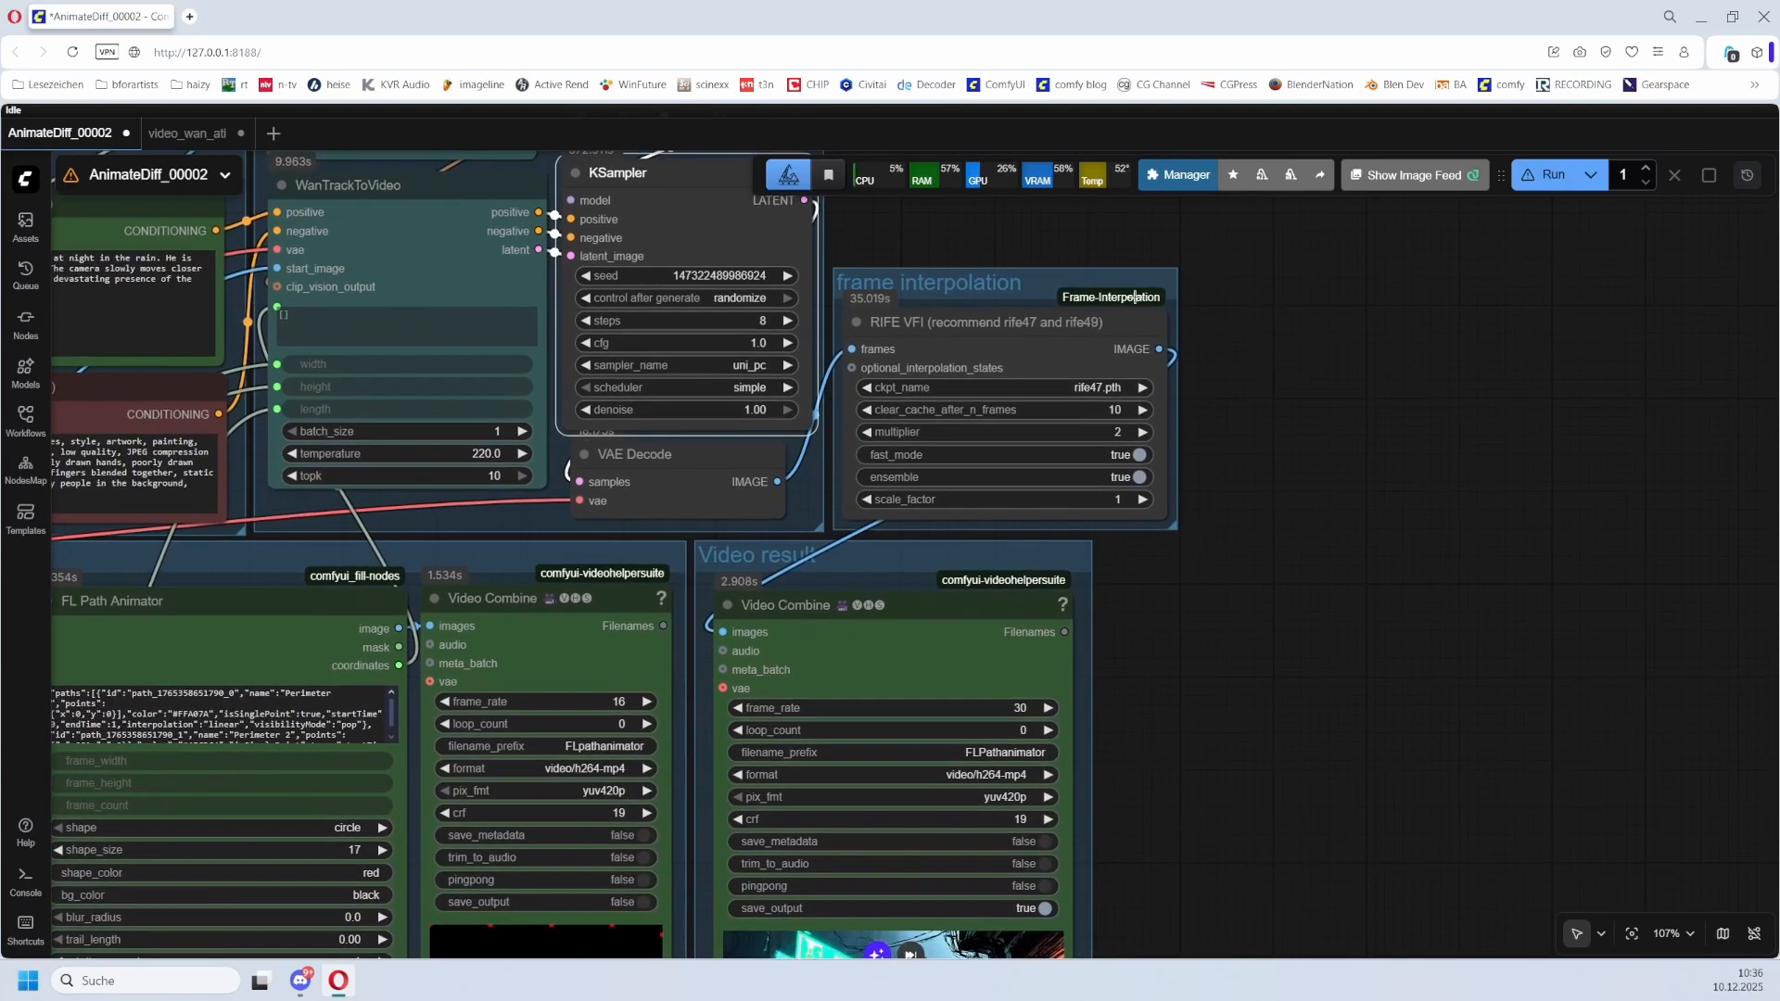
- Inspect the frame interpolation group and the frame rate settings of the Video Combine node in the video result group
{"action": "left_click", "coordinate": [980, 285]}
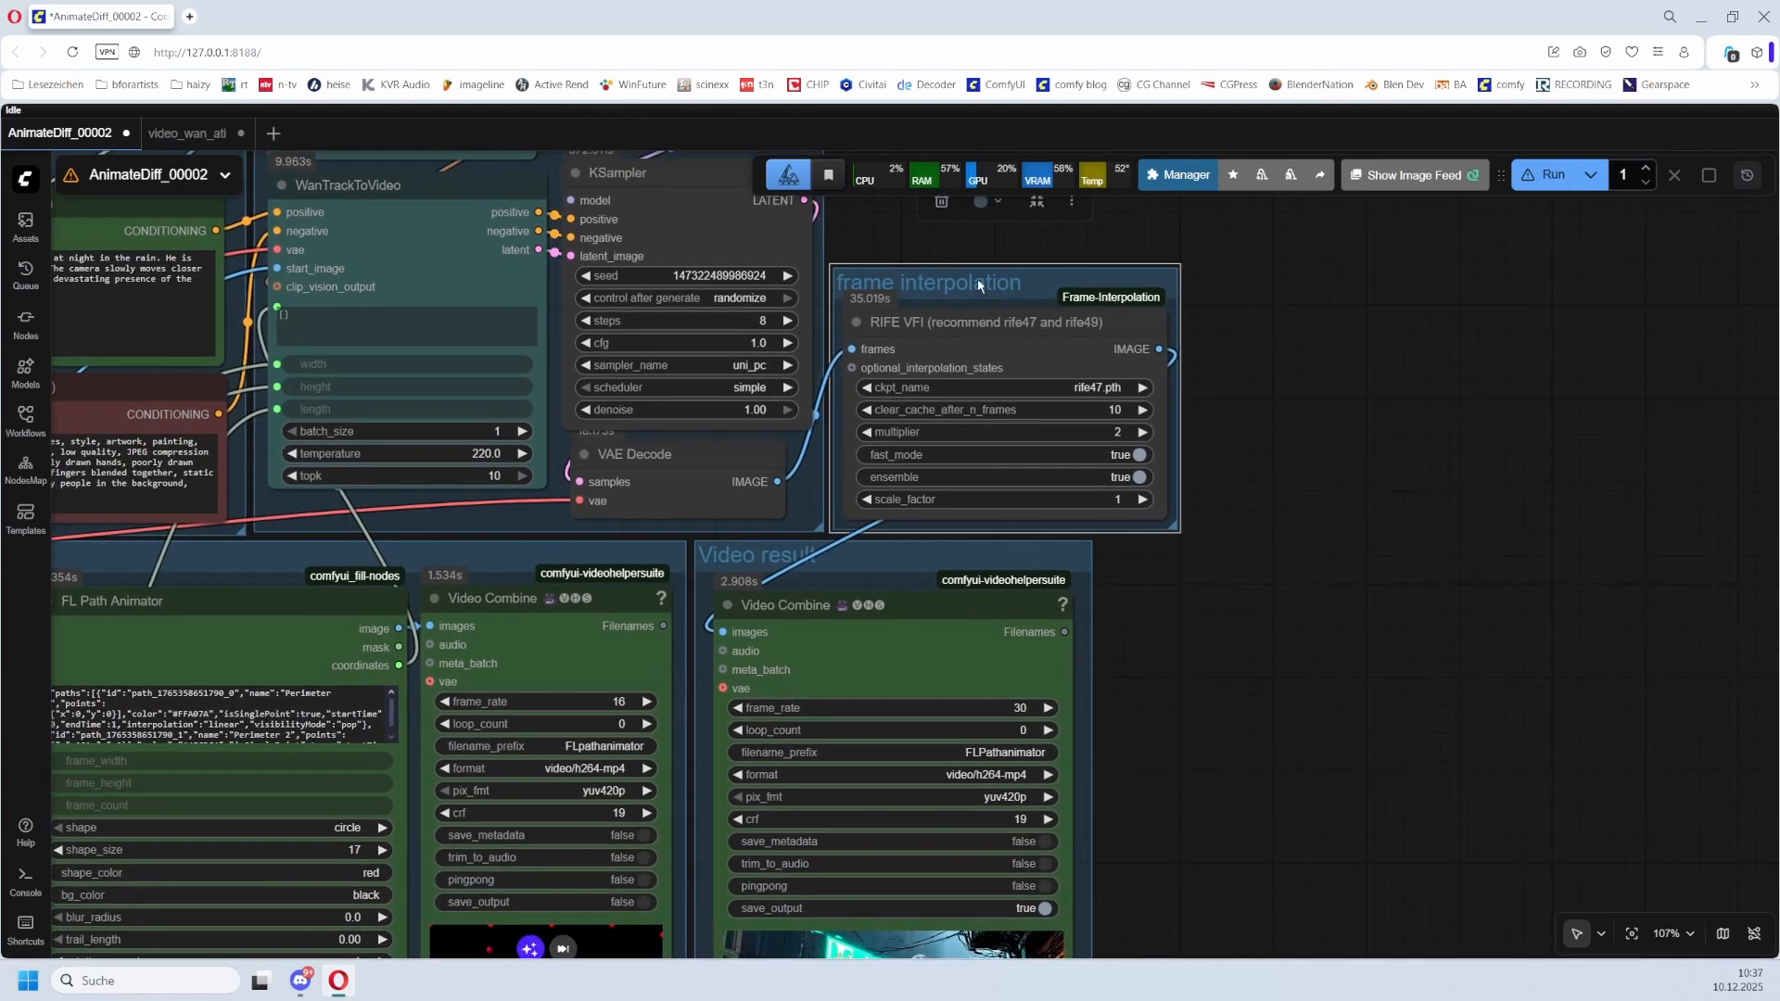
{"action": "scroll", "coordinate": [1194, 714], "scroll_direction": "down", "scroll_amount": 2}
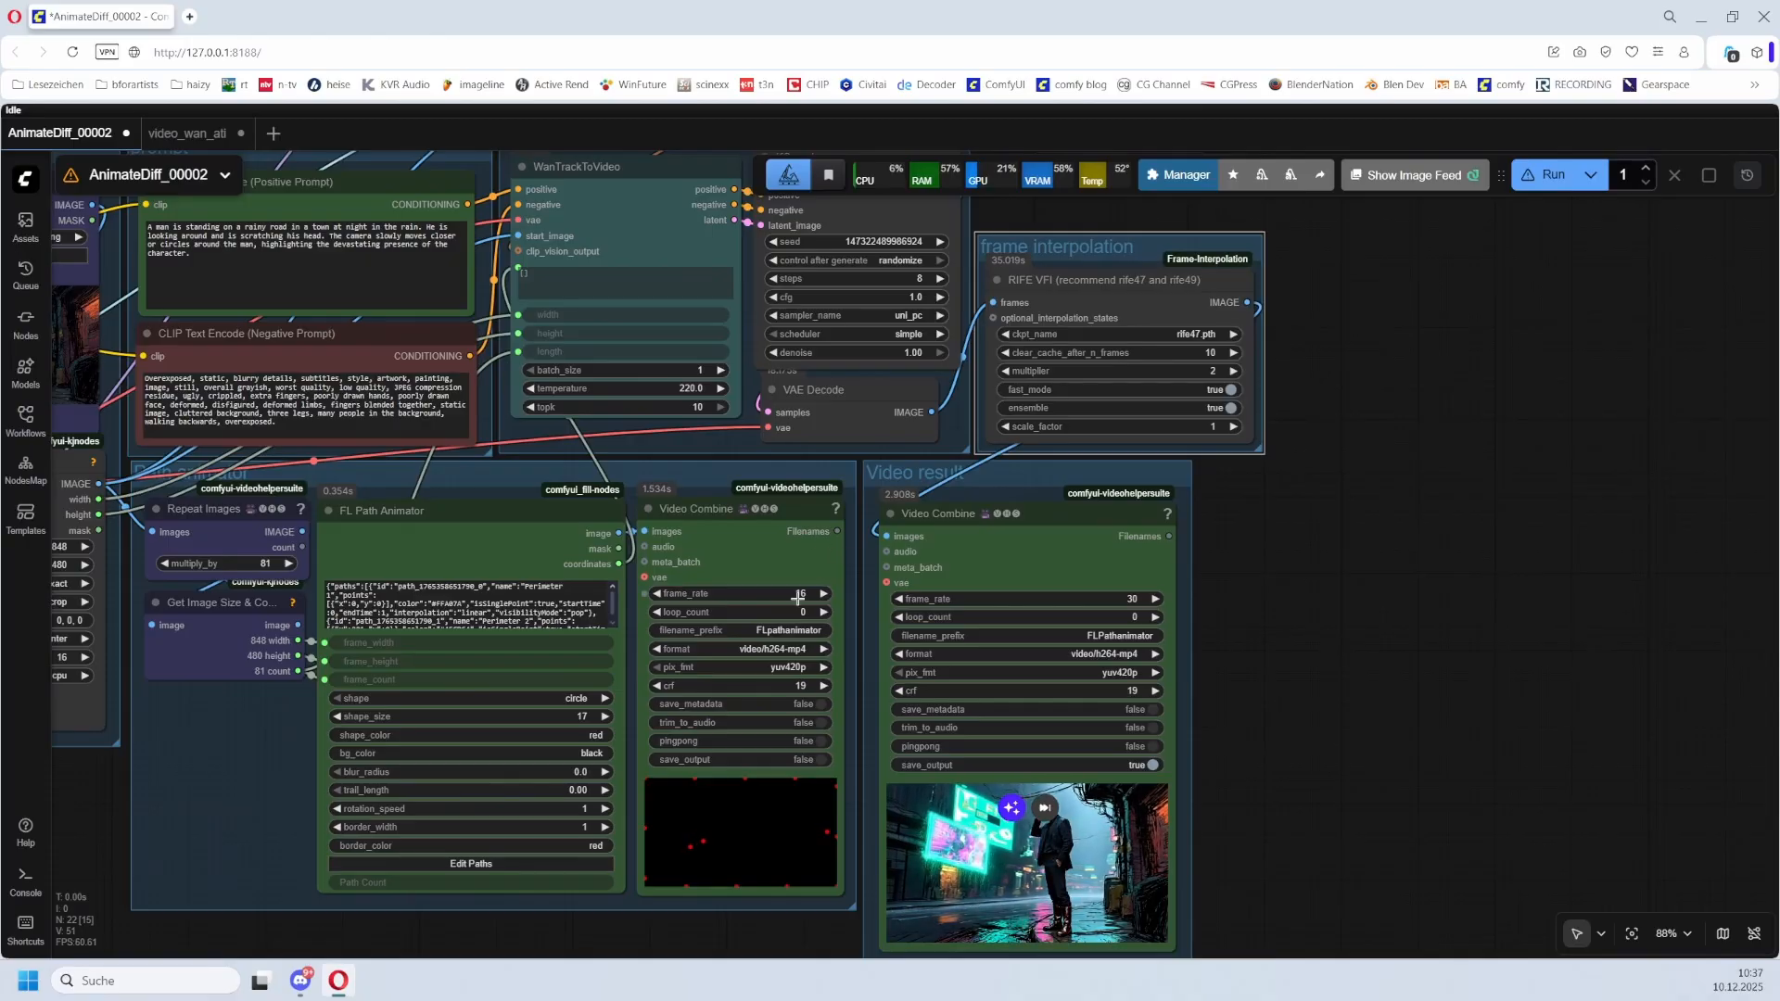
{"action": "left_click_drag", "start_coordinate": [1351, 516], "coordinate": [1184, 512]}
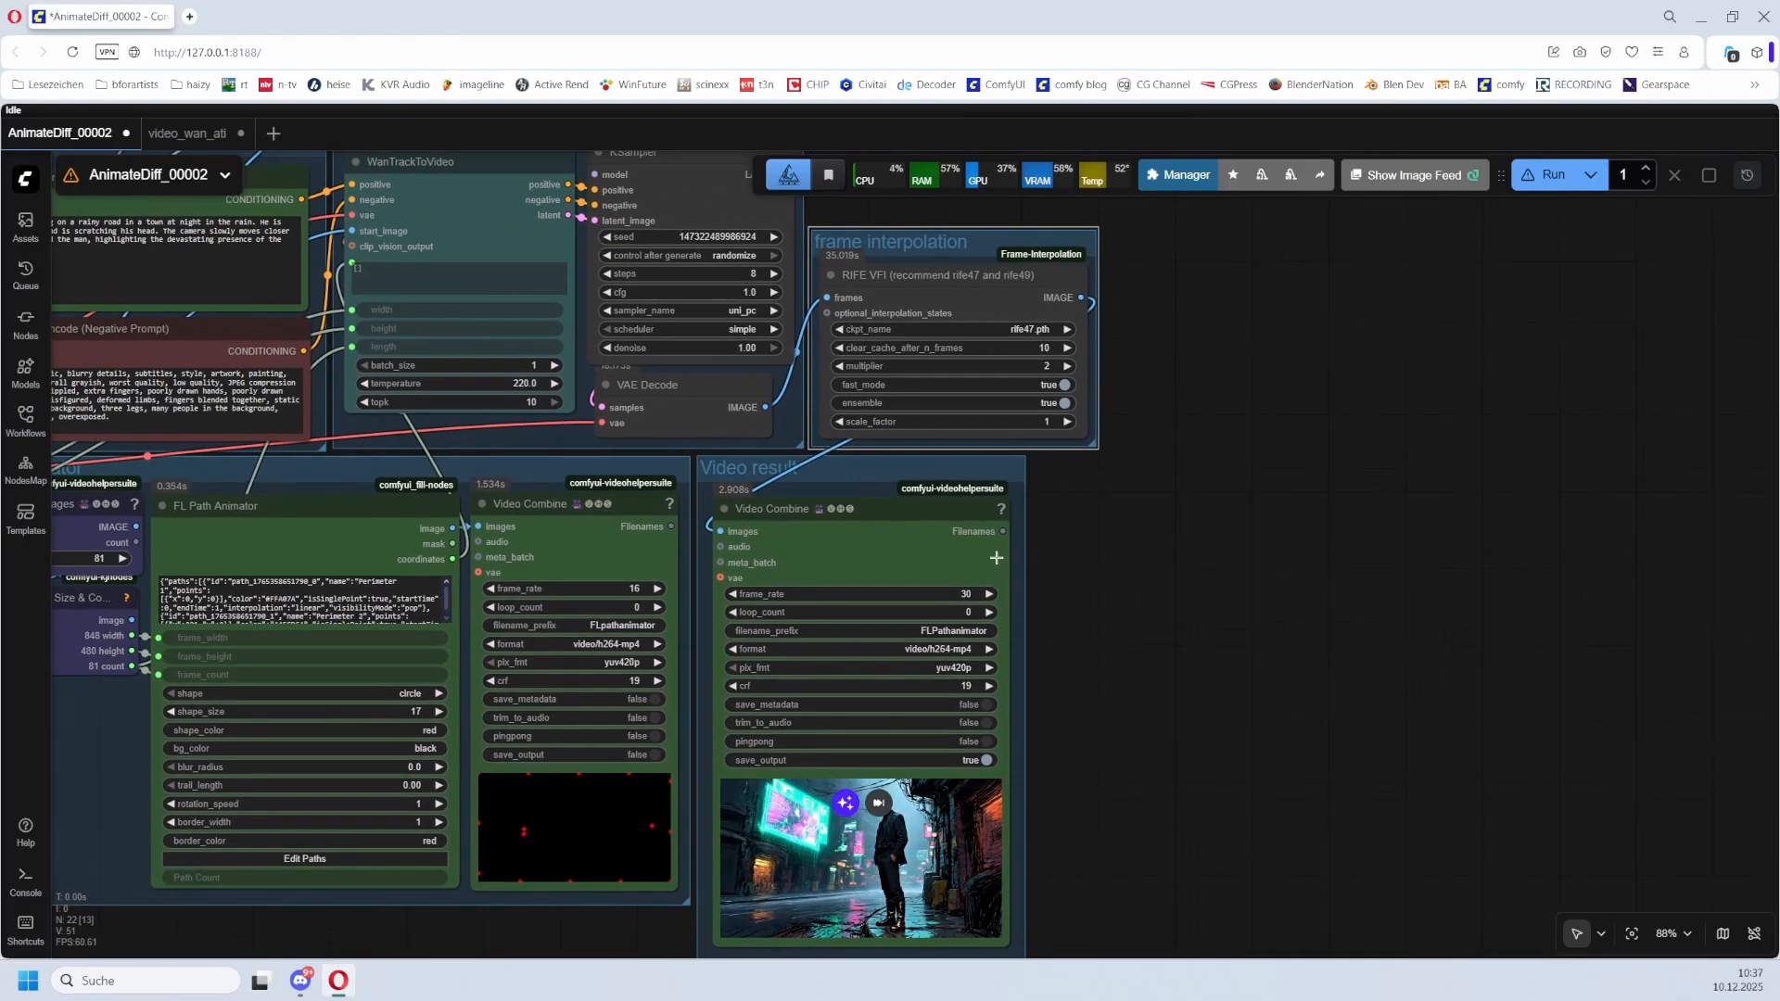
{"action": "left_click", "coordinate": [909, 636]}
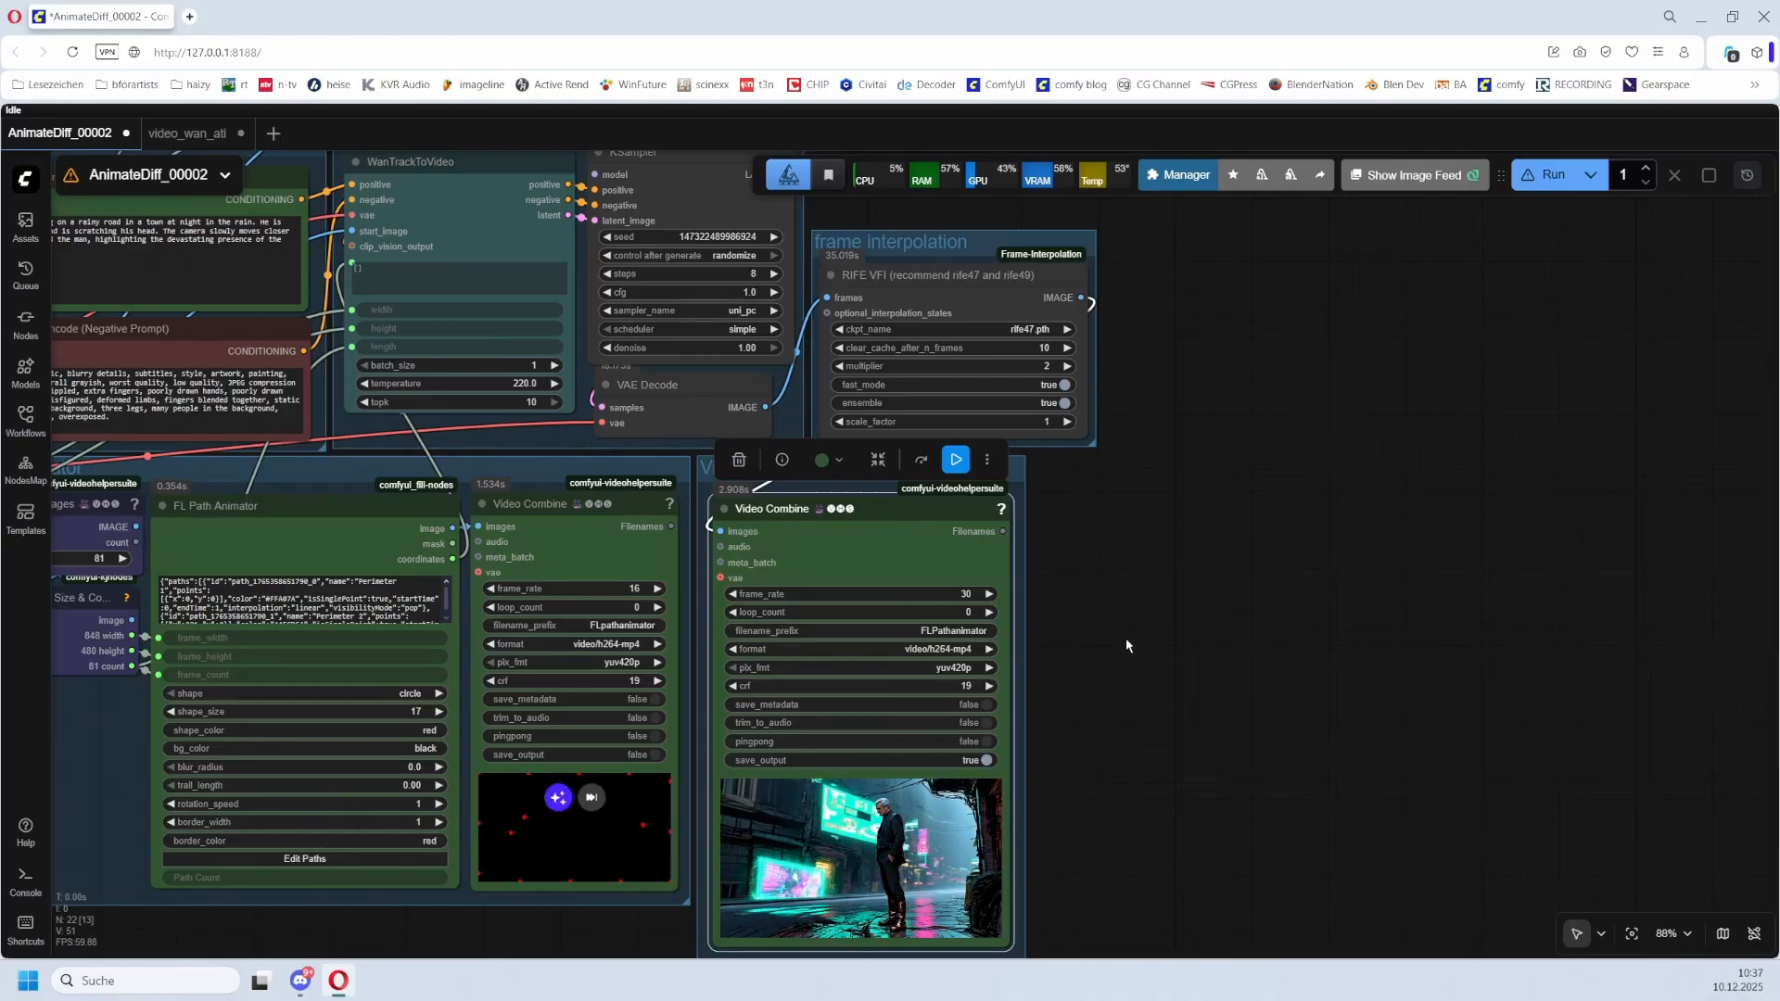
{"action": "left_click_drag", "start_coordinate": [1166, 516], "coordinate": [1264, 699]}
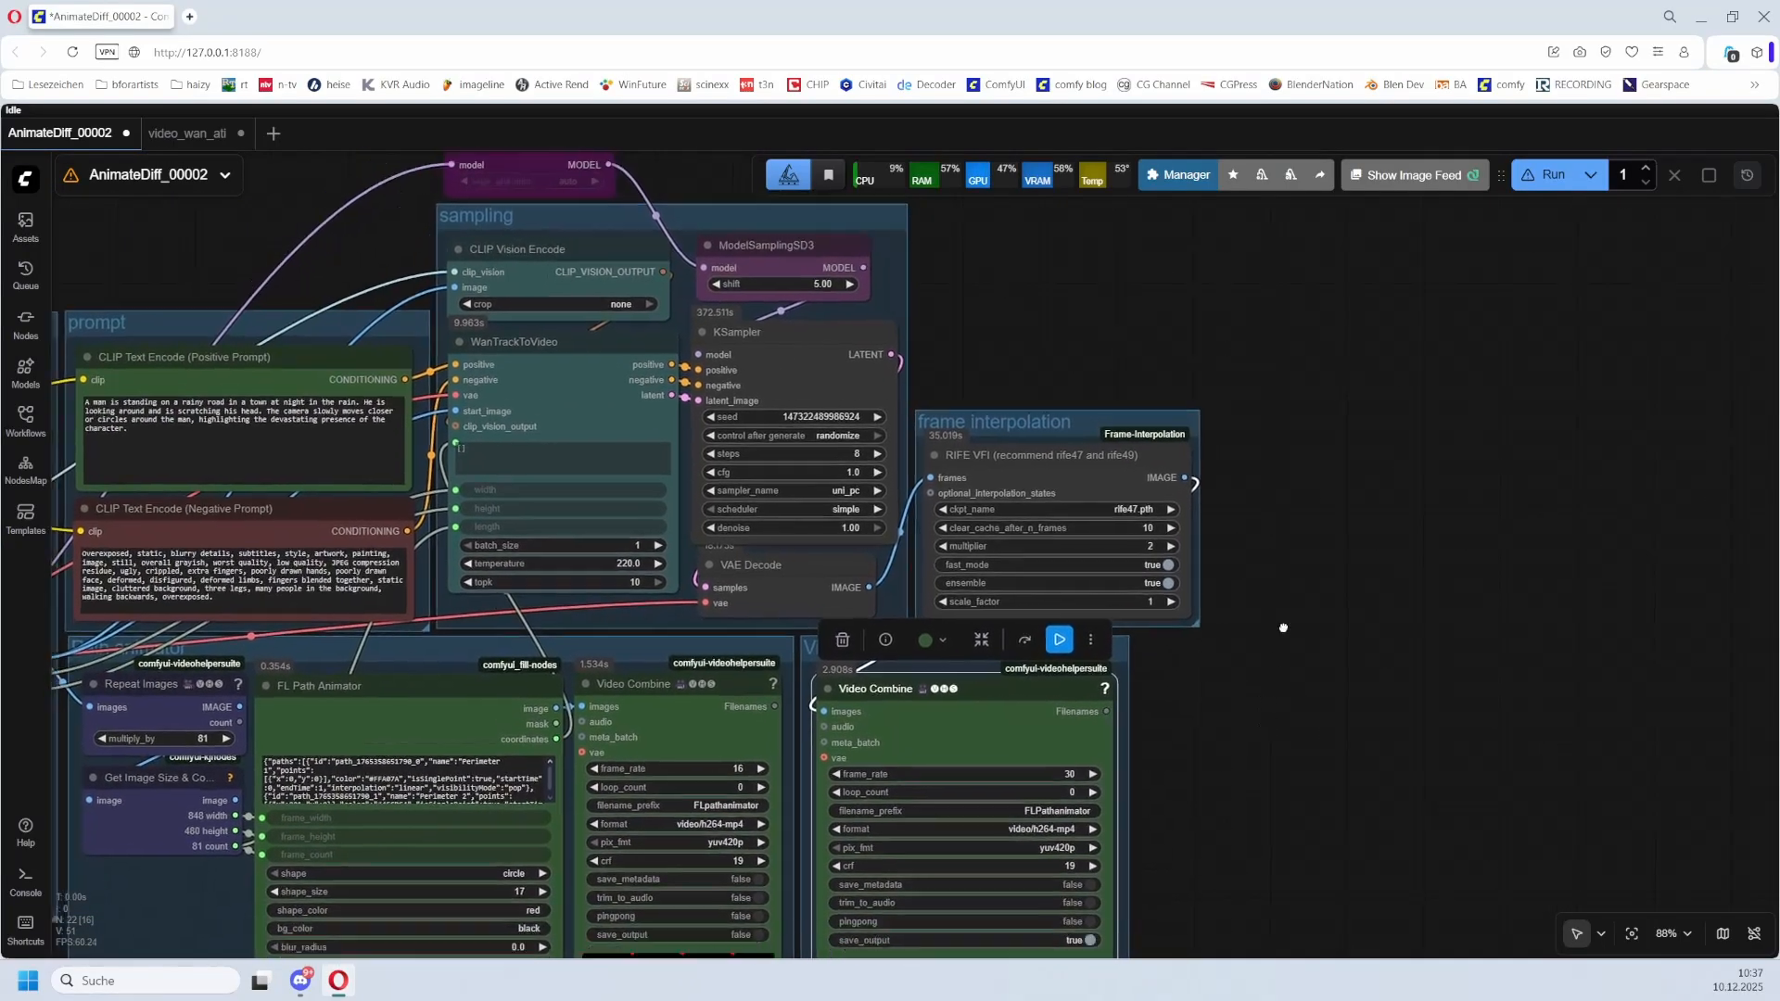
- Go back to the start of the workflow and select the Model link note to read its project and model links
{"action": "scroll", "coordinate": [1295, 592], "scroll_direction": "down", "scroll_amount": 3}
{"action": "left_click_drag", "start_coordinate": [524, 785], "coordinate": [838, 877]}
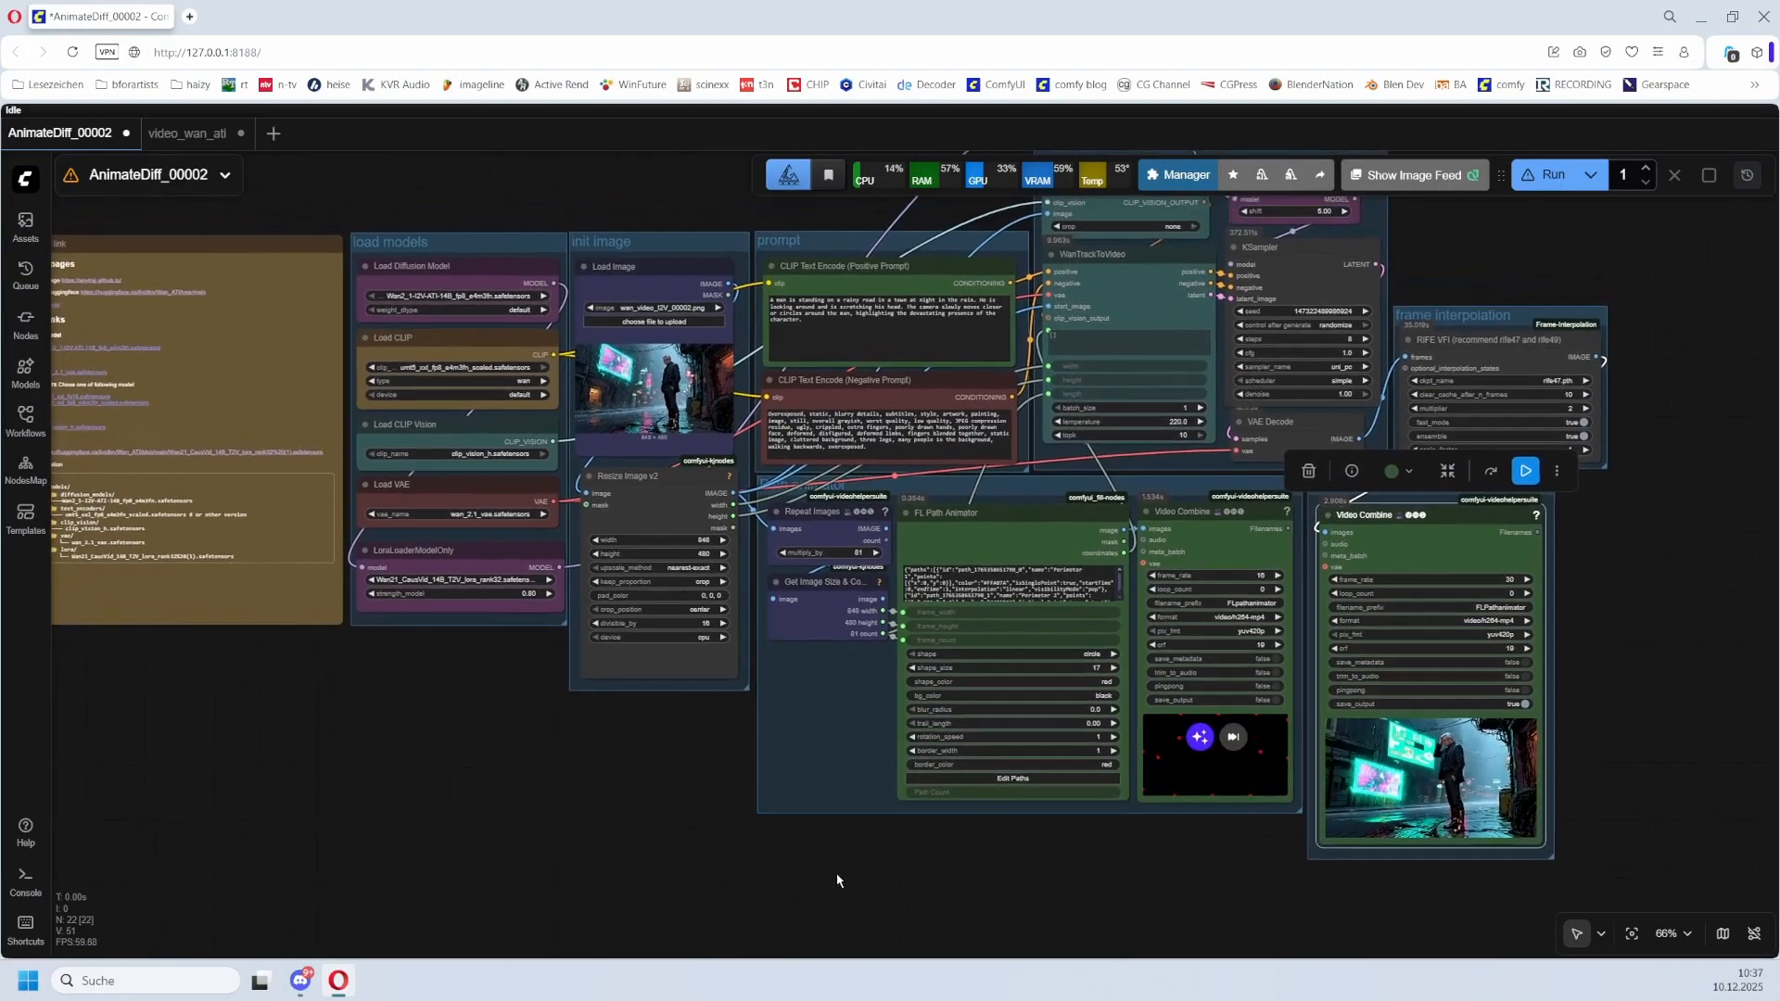
{"action": "scroll", "coordinate": [821, 811], "scroll_direction": "down", "scroll_amount": 2}
{"action": "scroll", "coordinate": [862, 799], "scroll_direction": "up", "scroll_amount": 1}
{"action": "left_click_drag", "start_coordinate": [583, 777], "coordinate": [809, 774]}
{"action": "scroll", "coordinate": [565, 682], "scroll_direction": "up", "scroll_amount": 4}
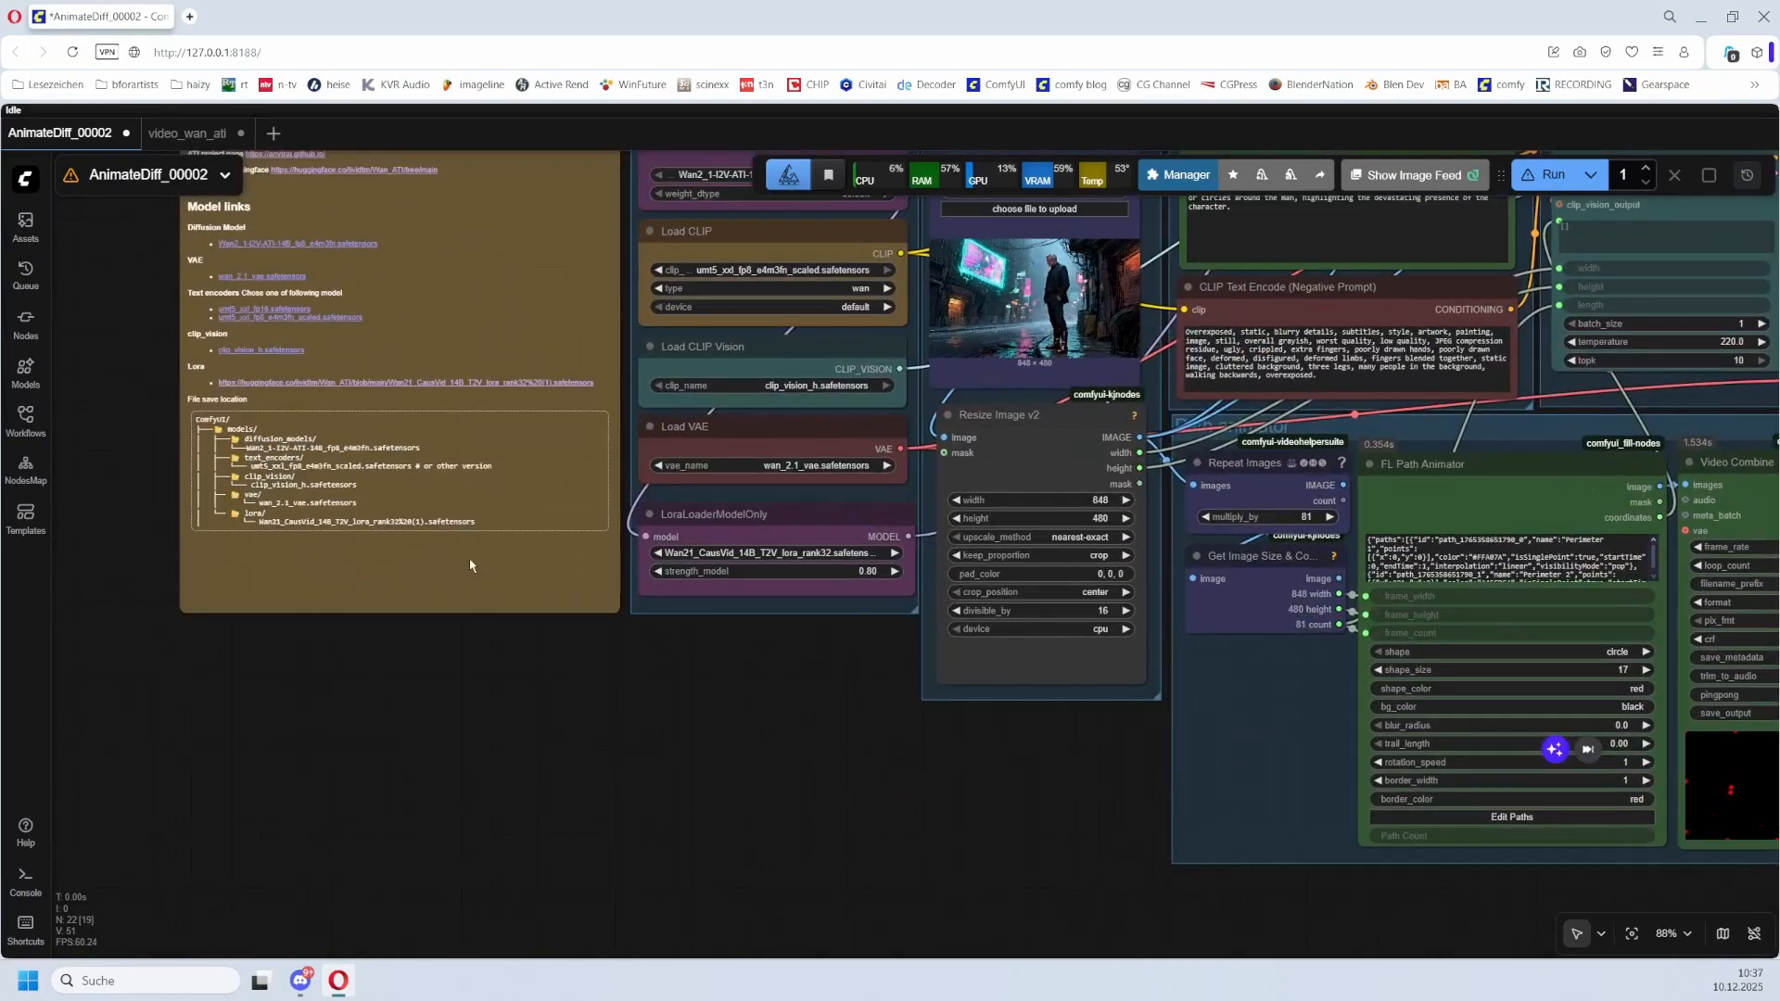
{"action": "left_click_drag", "start_coordinate": [473, 424], "coordinate": [434, 585]}
{"action": "left_click", "coordinate": [409, 308]}
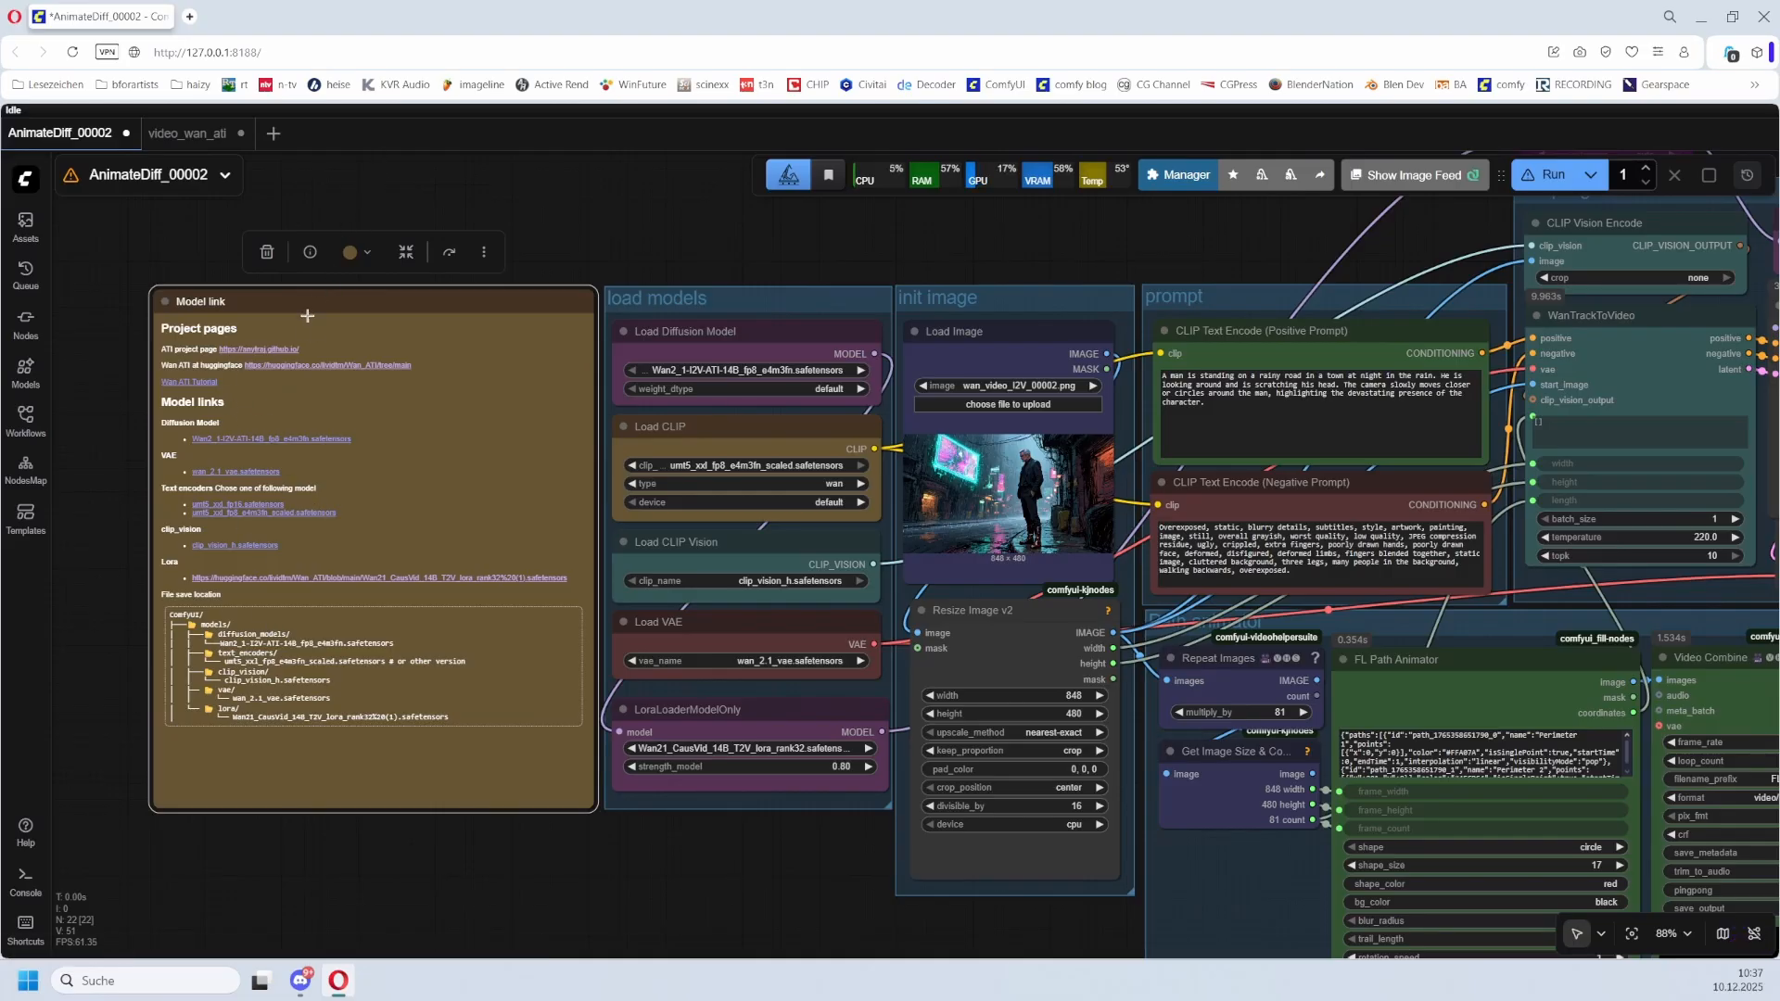
- Open the ATI project page from the Model link note, look through its trajectory diagrams and example videos, and return to the ComfyUI workflow
{"action": "left_click", "coordinate": [259, 350]}
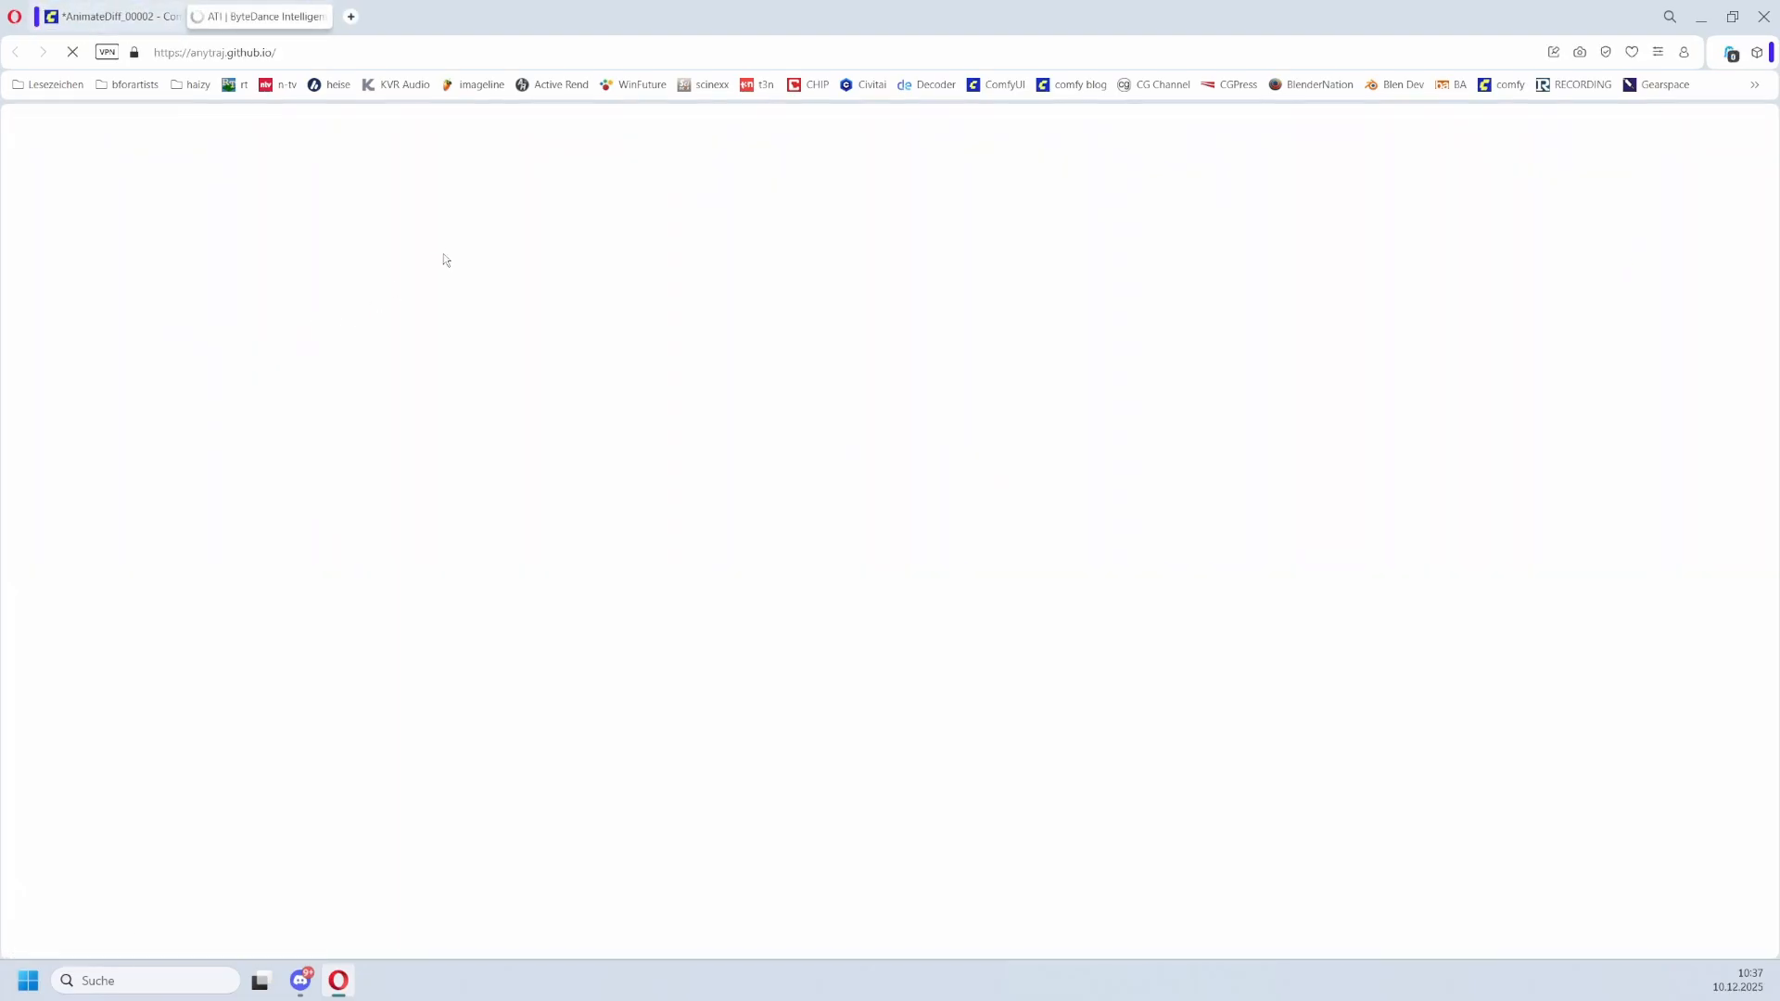
{"action": "scroll", "coordinate": [640, 503], "scroll_direction": "down", "scroll_amount": 15}
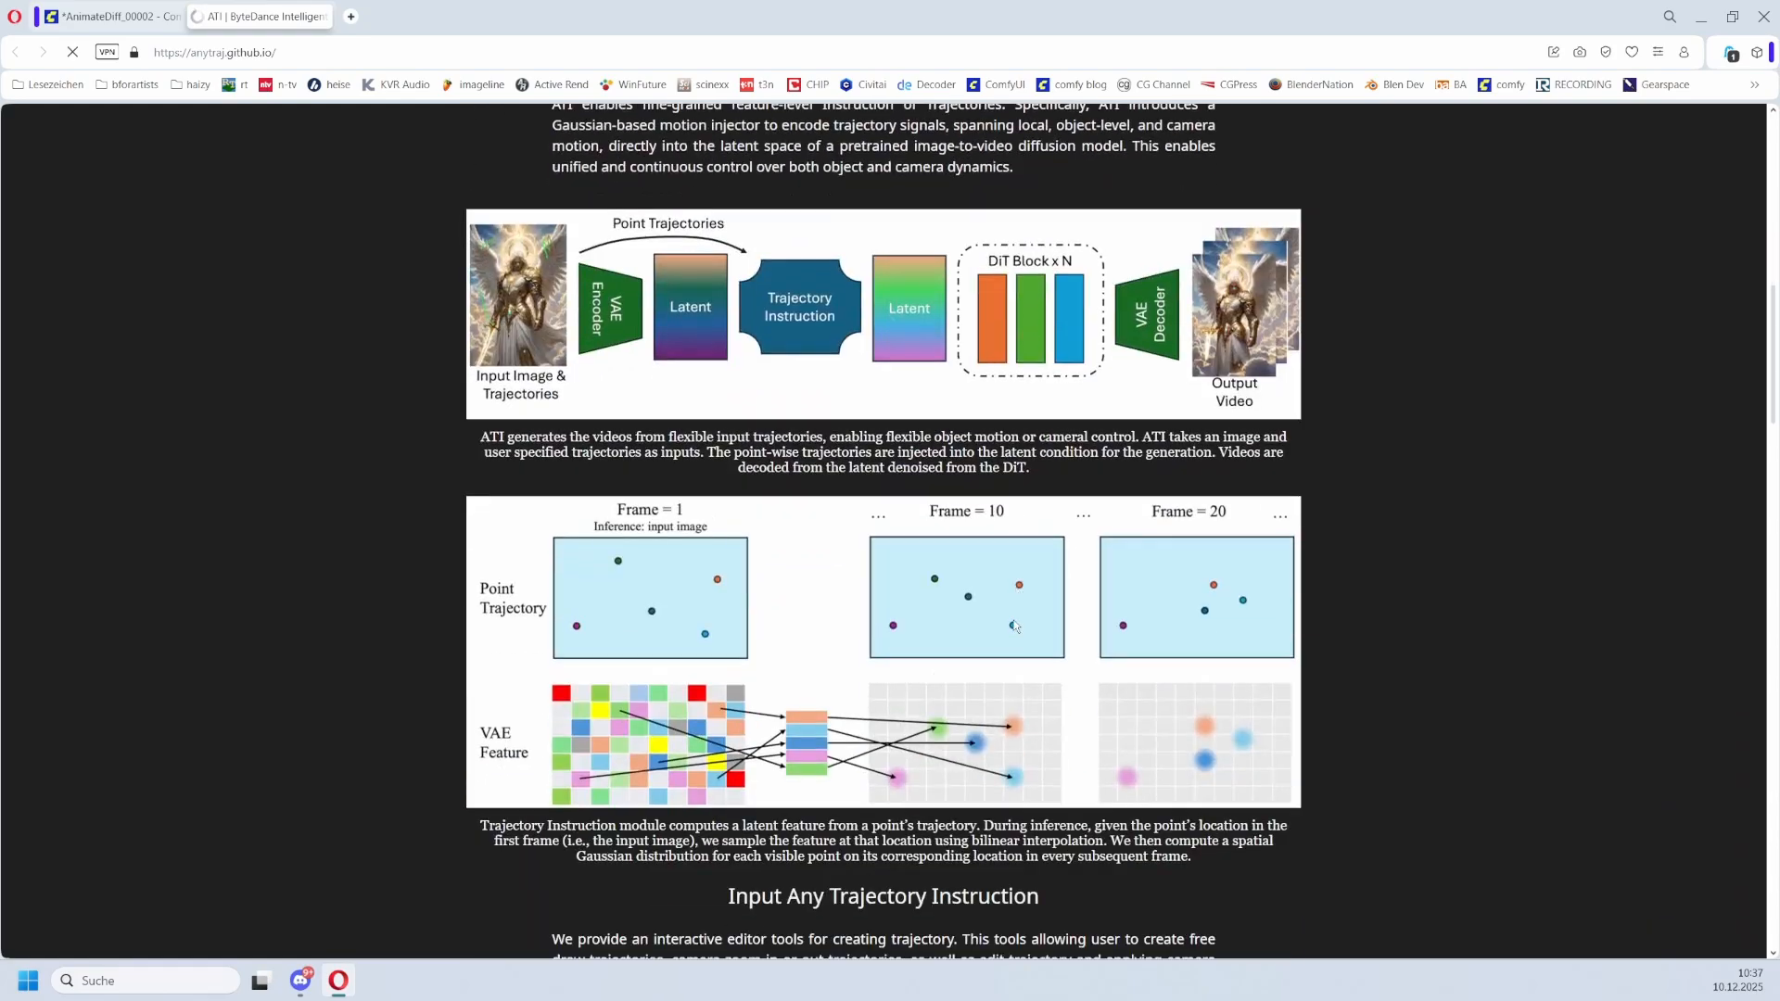
{"action": "scroll", "coordinate": [508, 535], "scroll_direction": "down", "scroll_amount": 7}
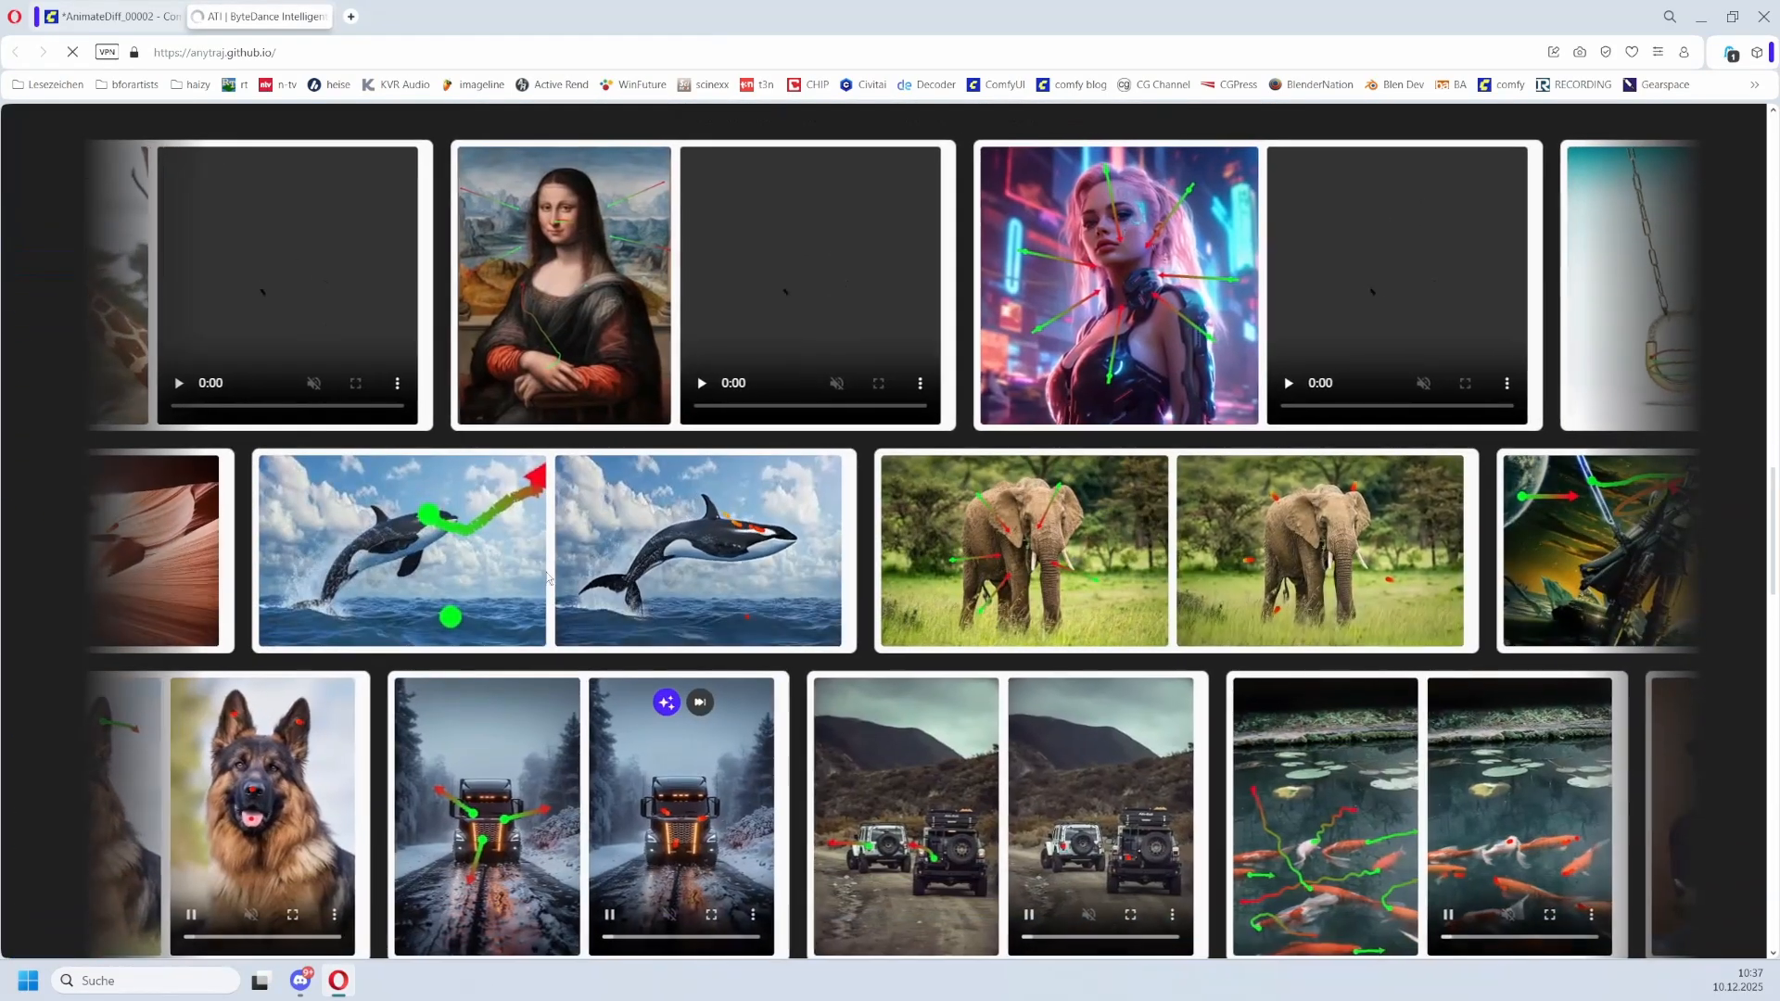
{"action": "scroll", "coordinate": [617, 562], "scroll_direction": "down", "scroll_amount": 9}
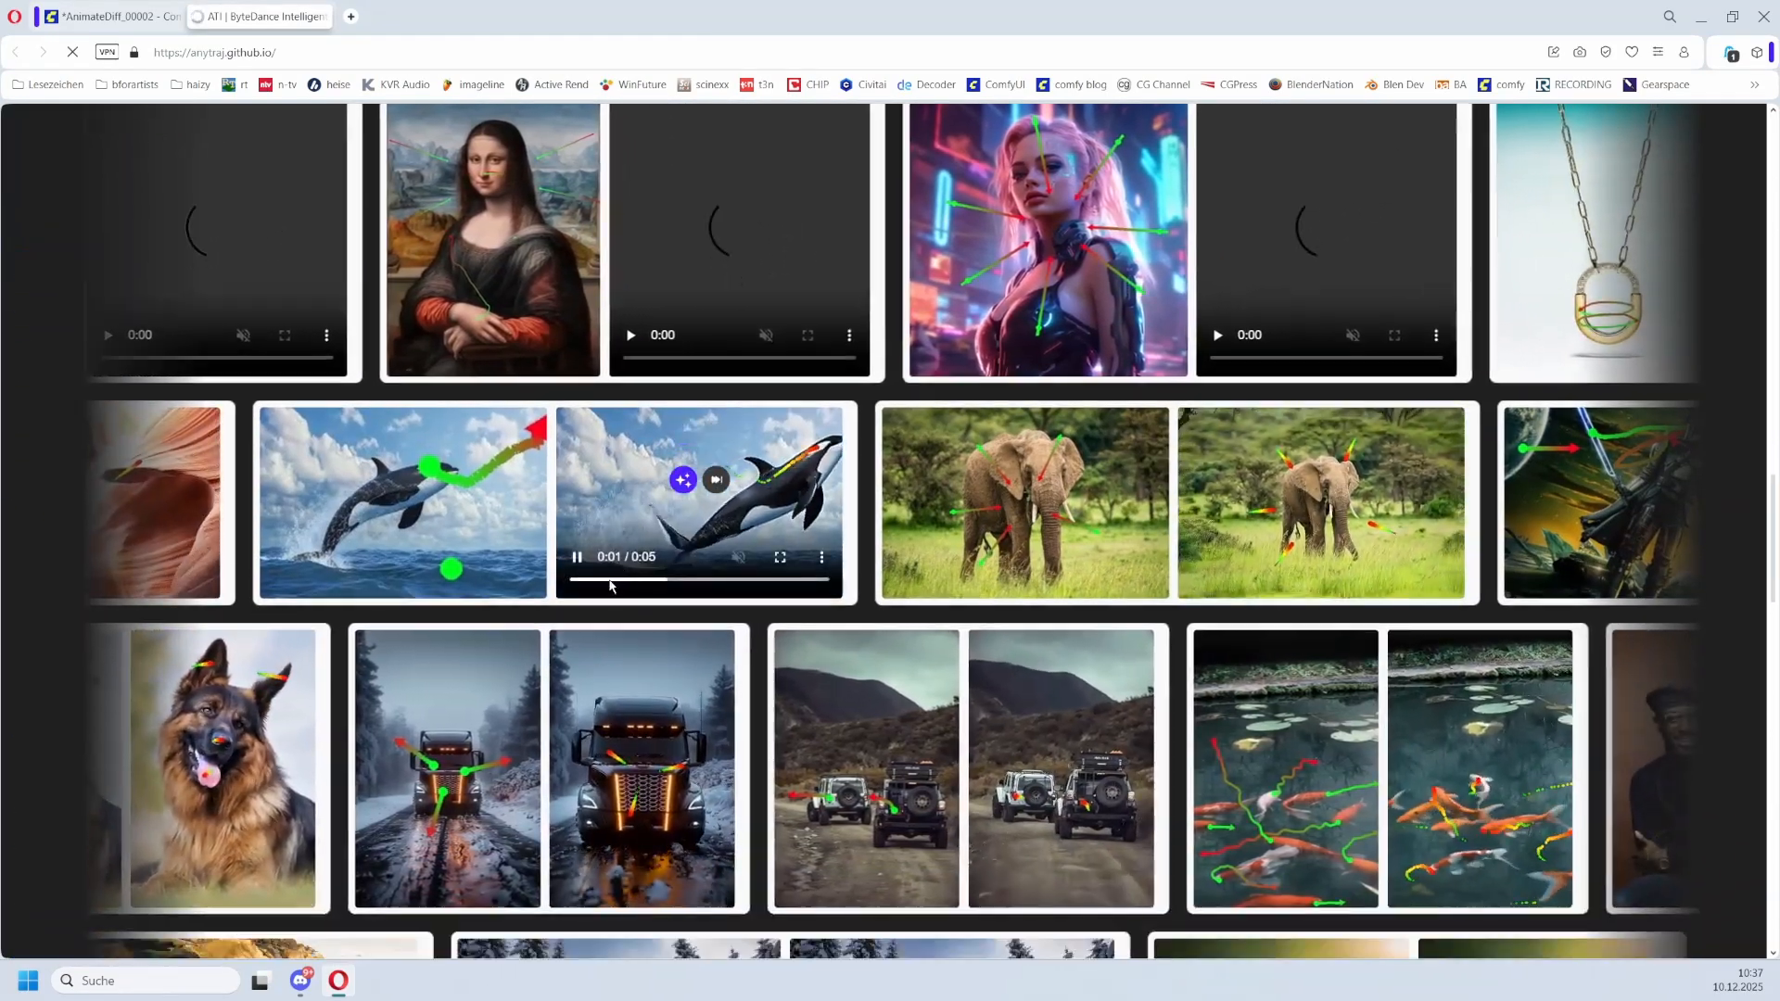
{"action": "scroll", "coordinate": [707, 769], "scroll_direction": "down", "scroll_amount": 3}
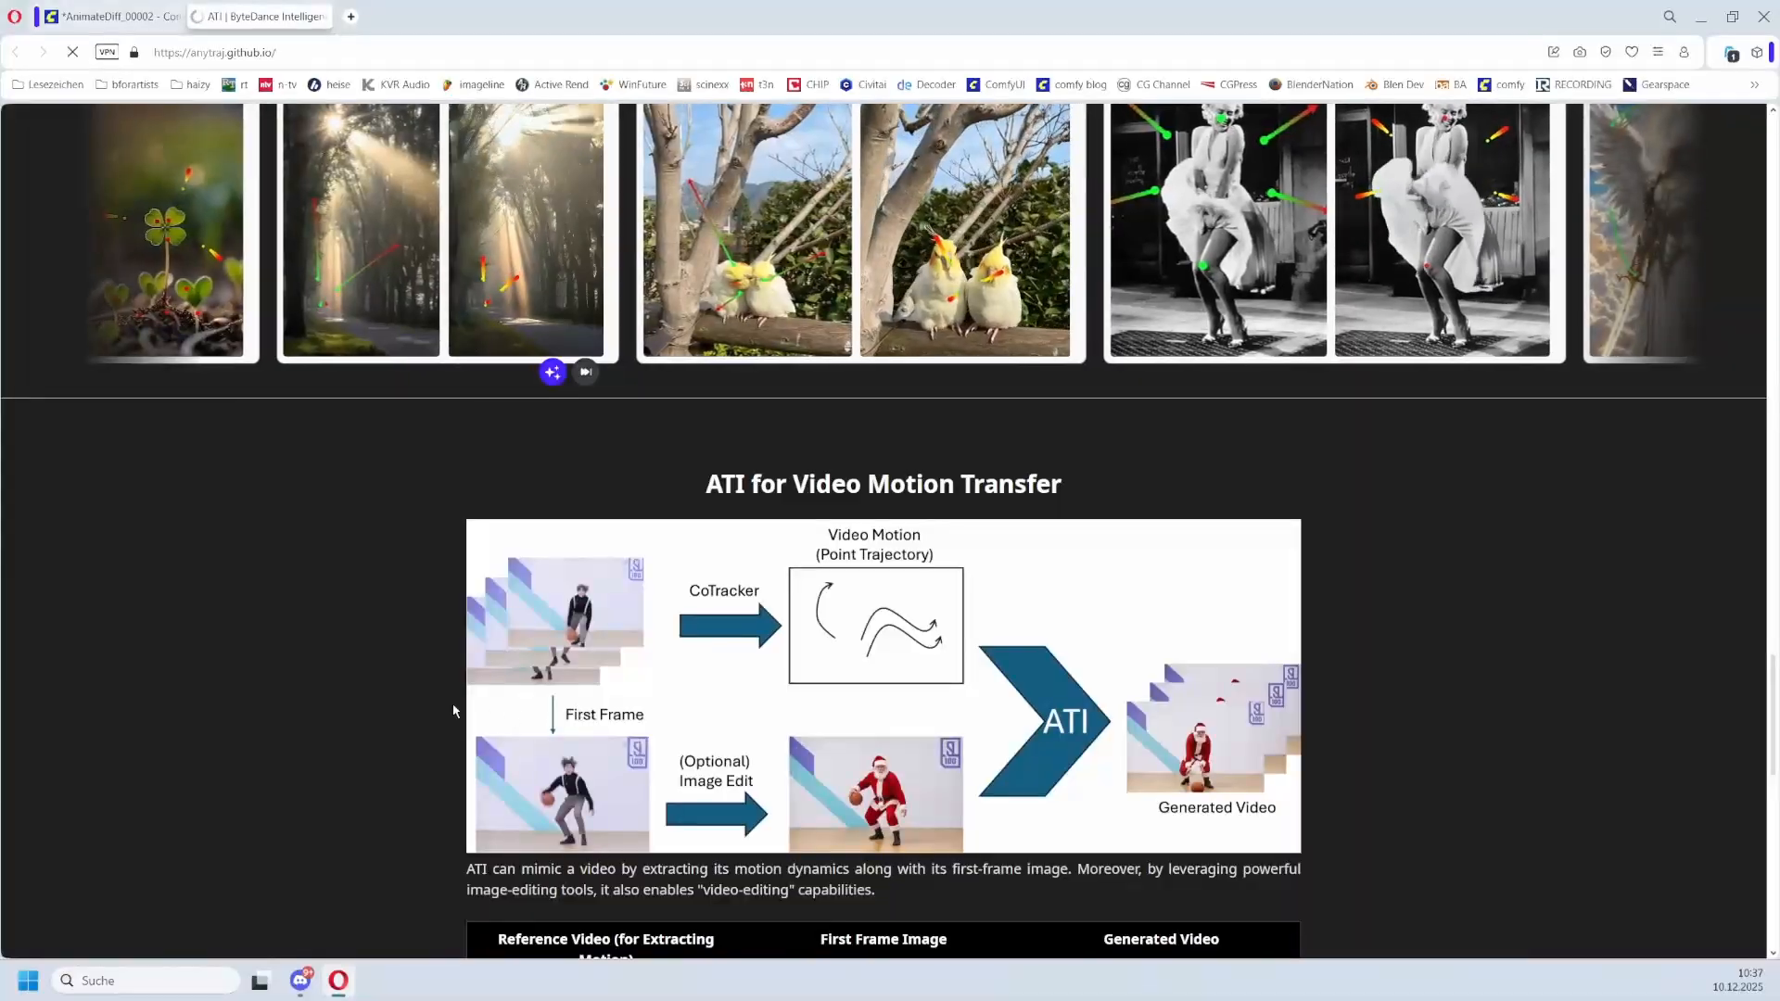
{"action": "scroll", "coordinate": [289, 200], "scroll_direction": "up", "scroll_amount": 3}
{"action": "left_click", "coordinate": [115, 15]}
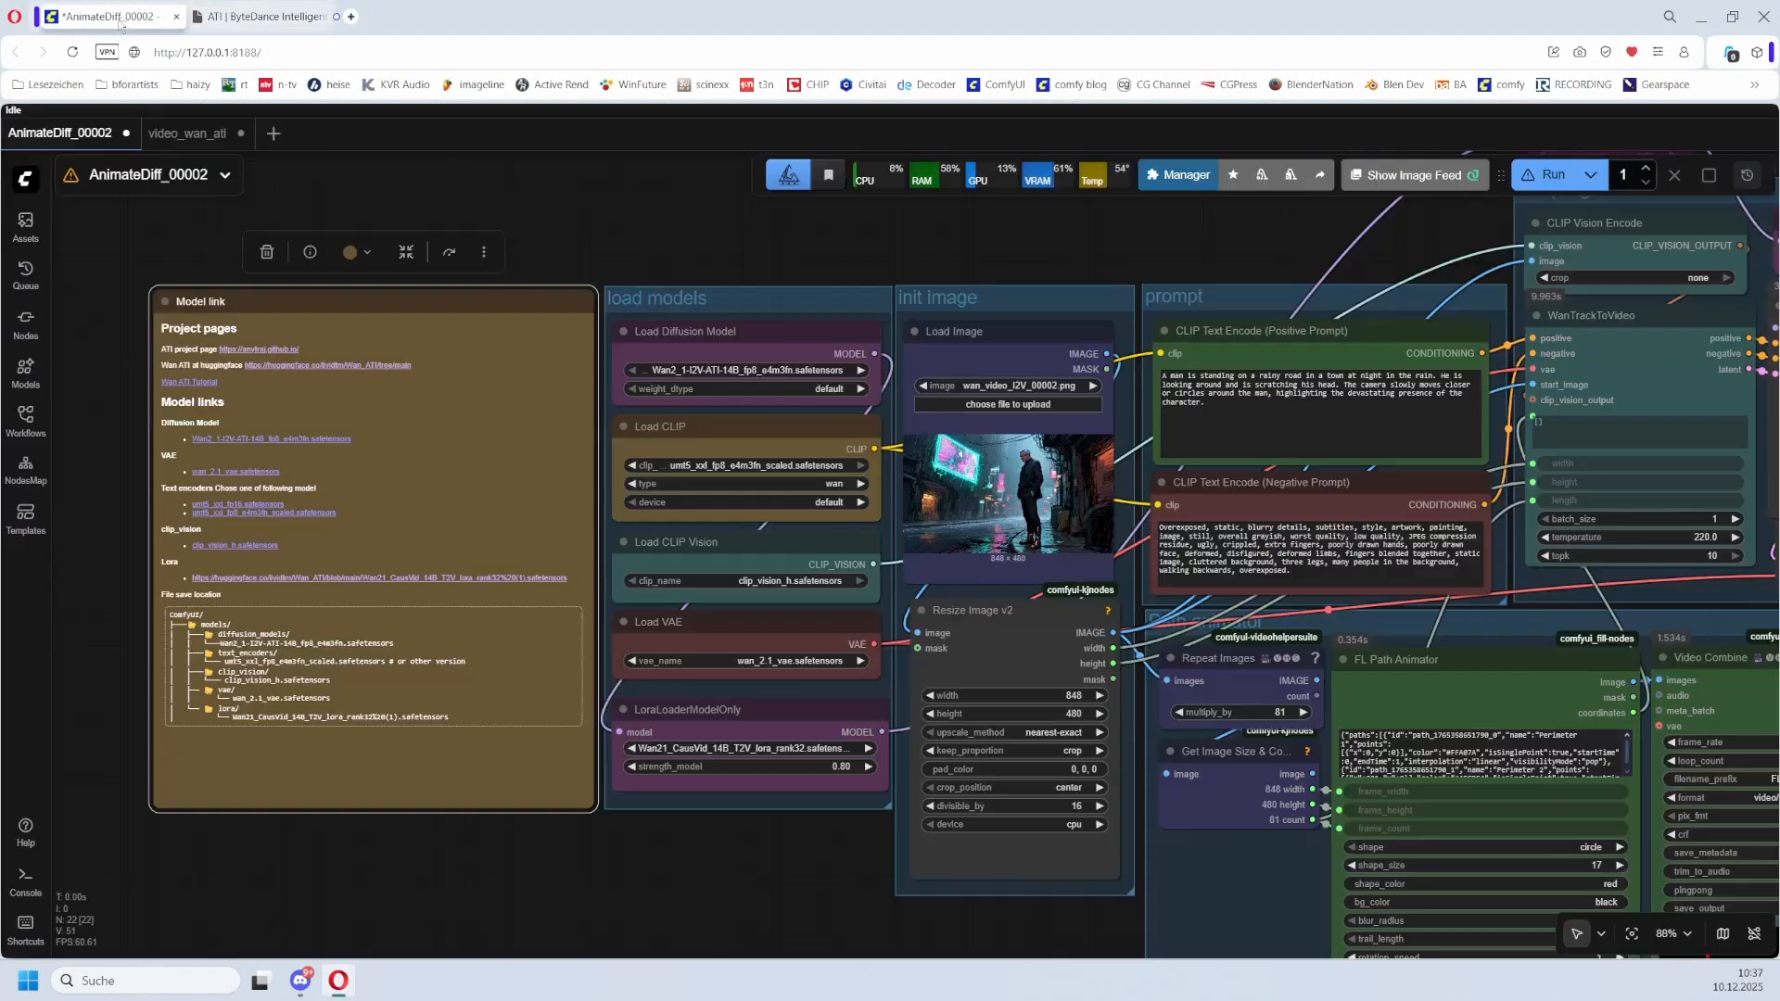